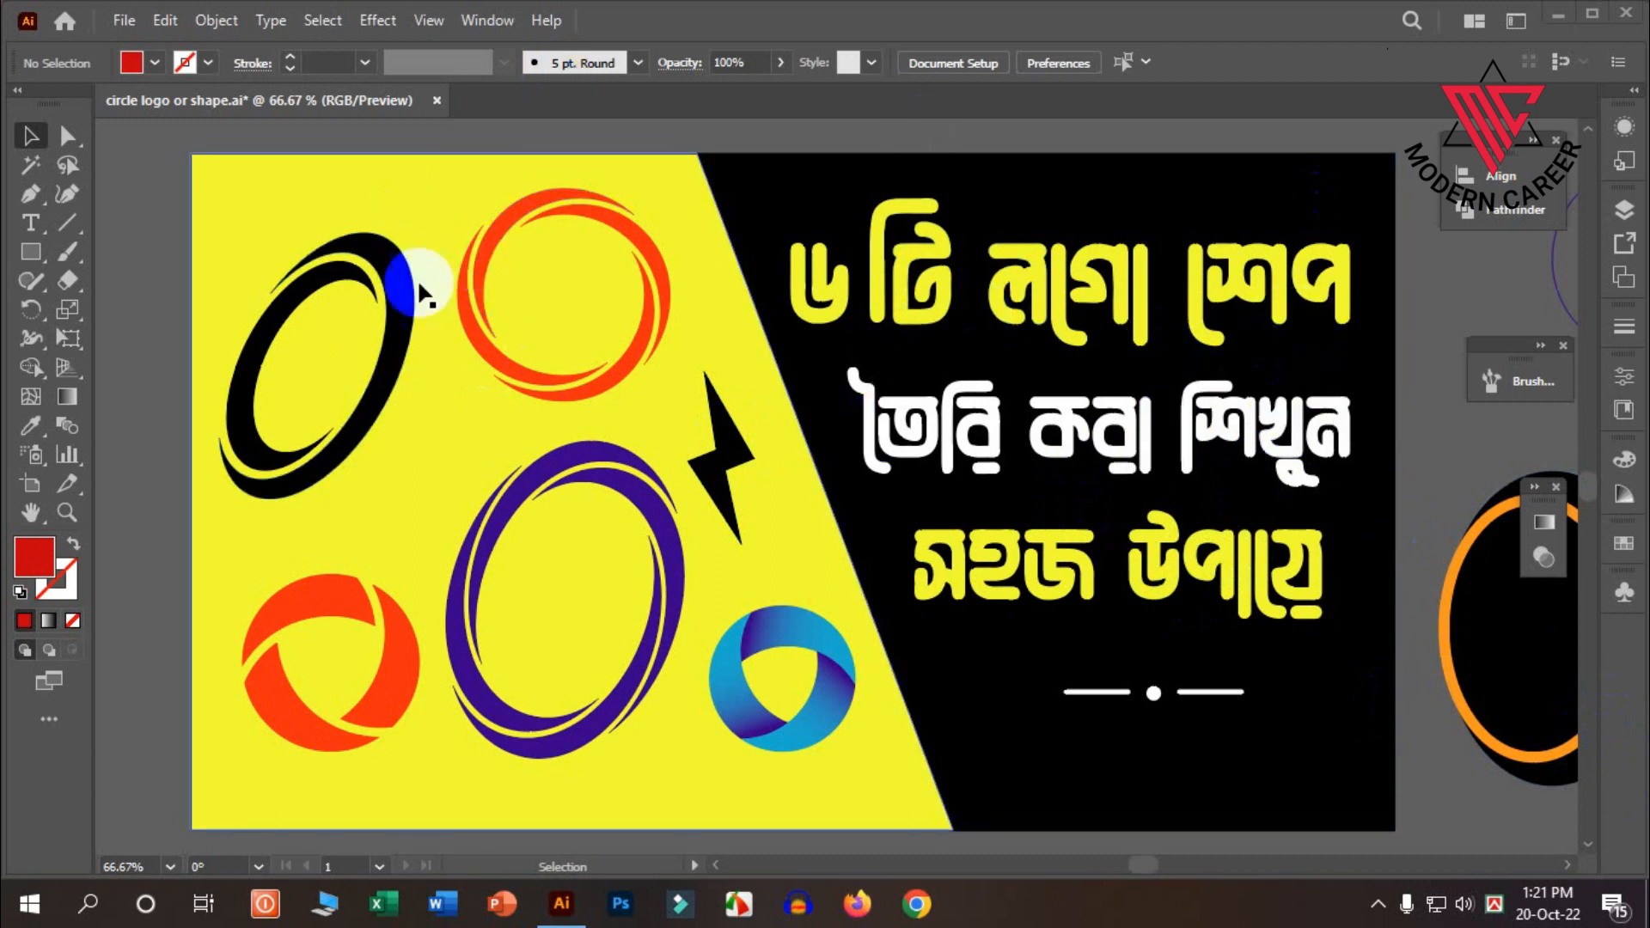
# Step: Examine the finished ring and circular logo shapes on the yellow and black sample artboard
pyautogui.moveTo(421, 301); pyautogui.dragTo(379, 283)
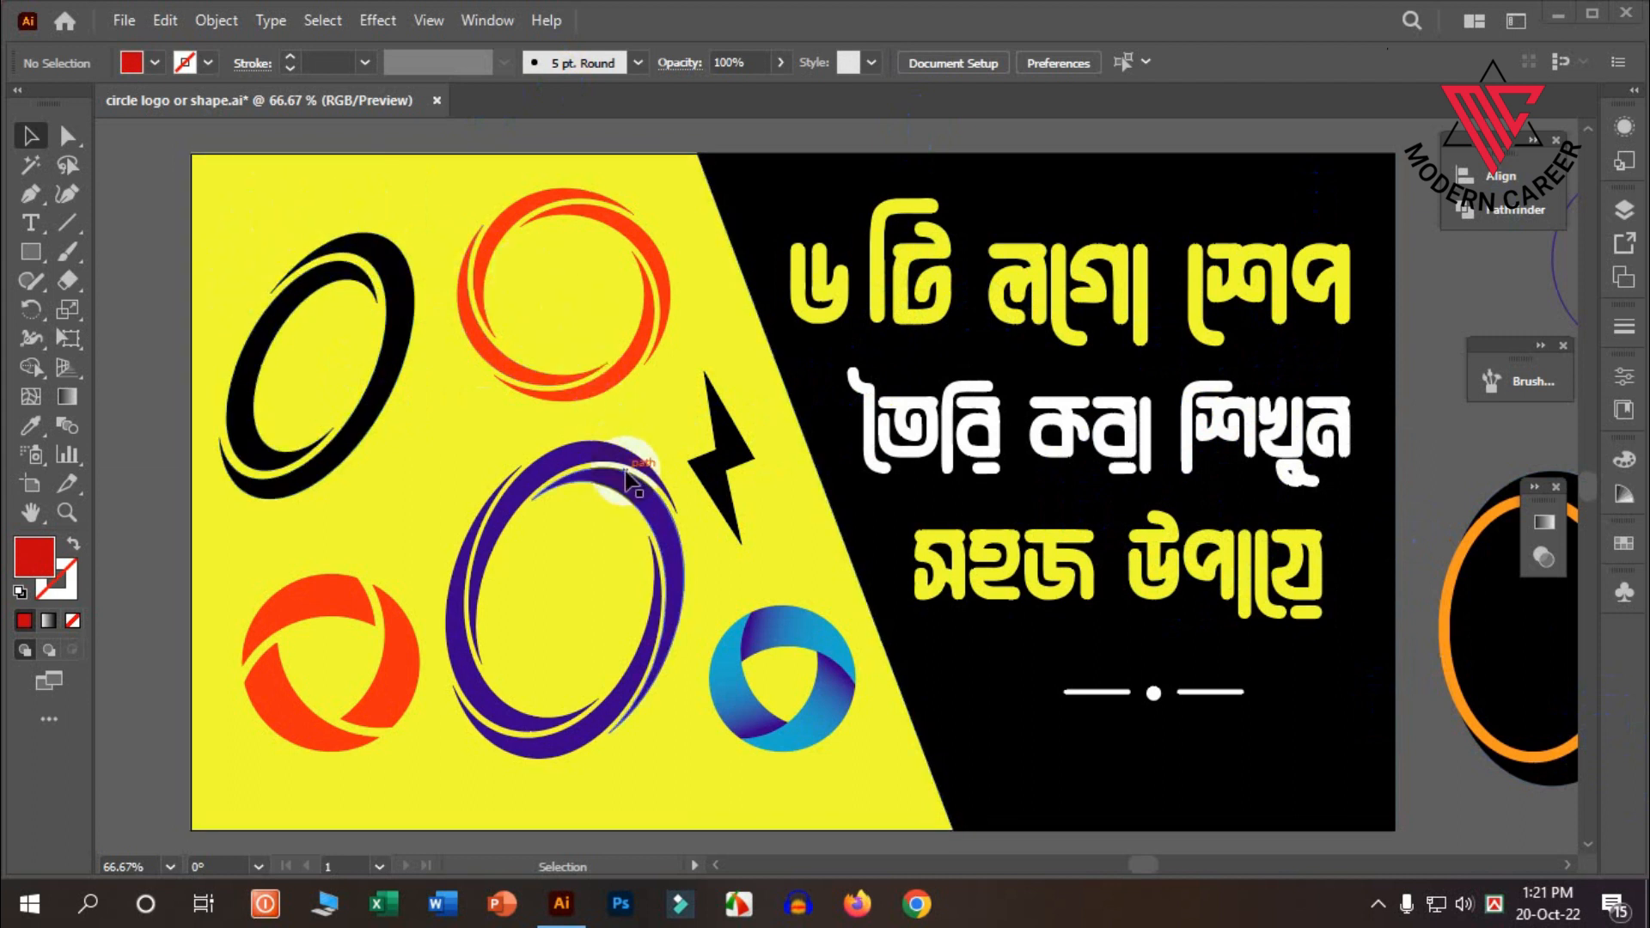
pyautogui.click(374, 273)
pyautogui.moveTo(372, 265); pyautogui.dragTo(336, 265)
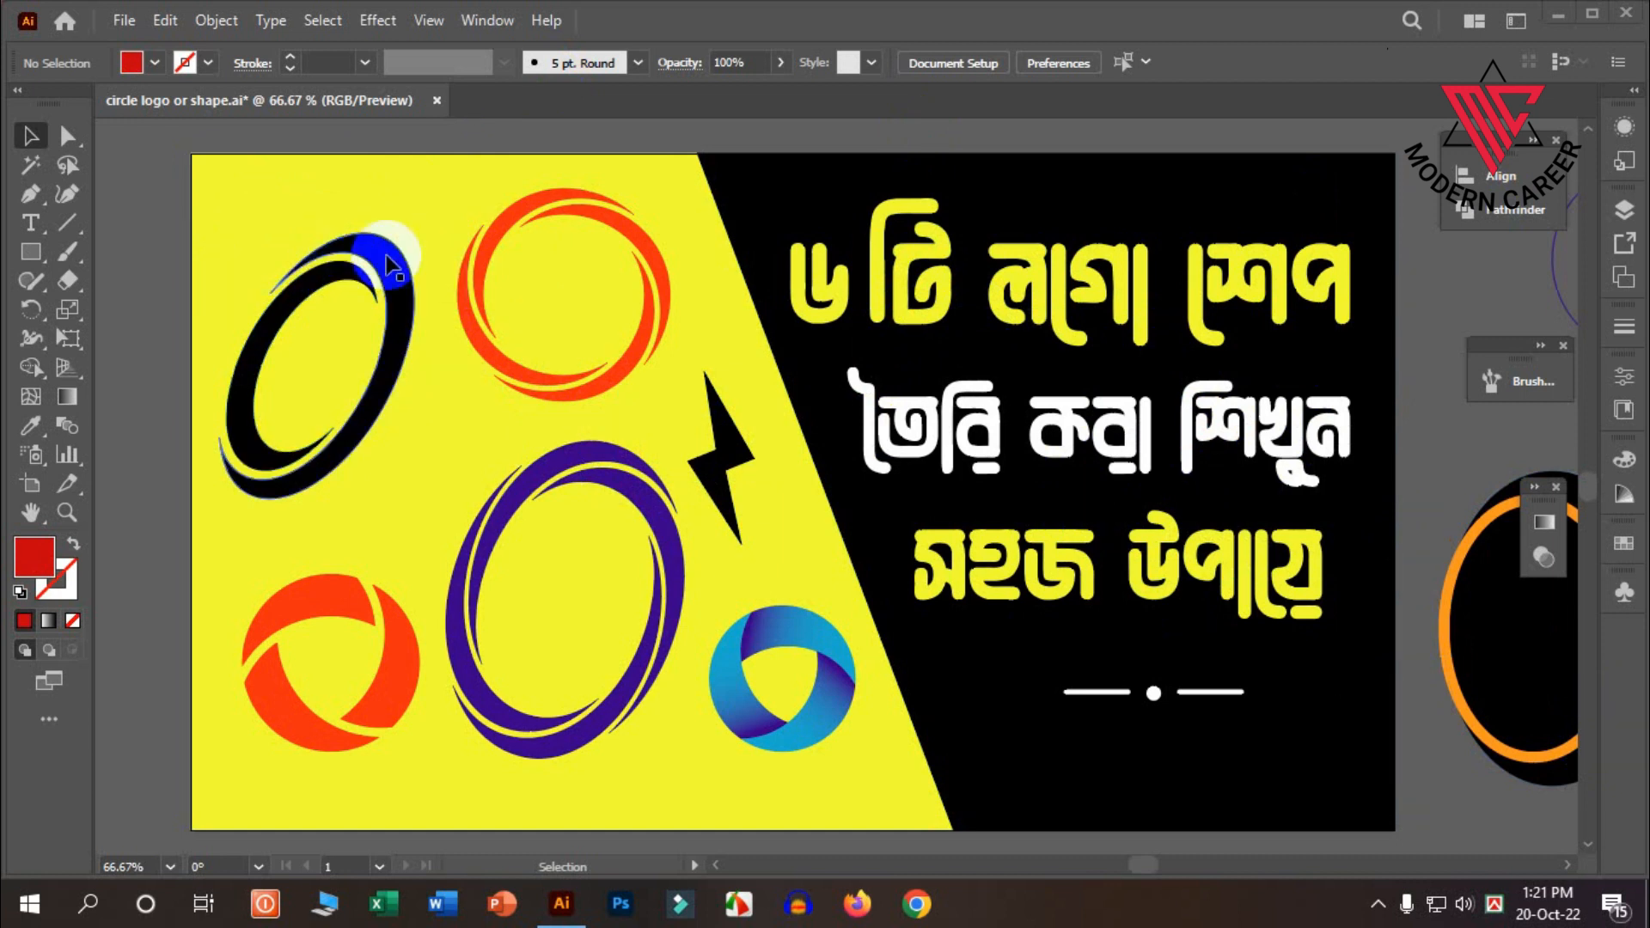
pyautogui.click(378, 225)
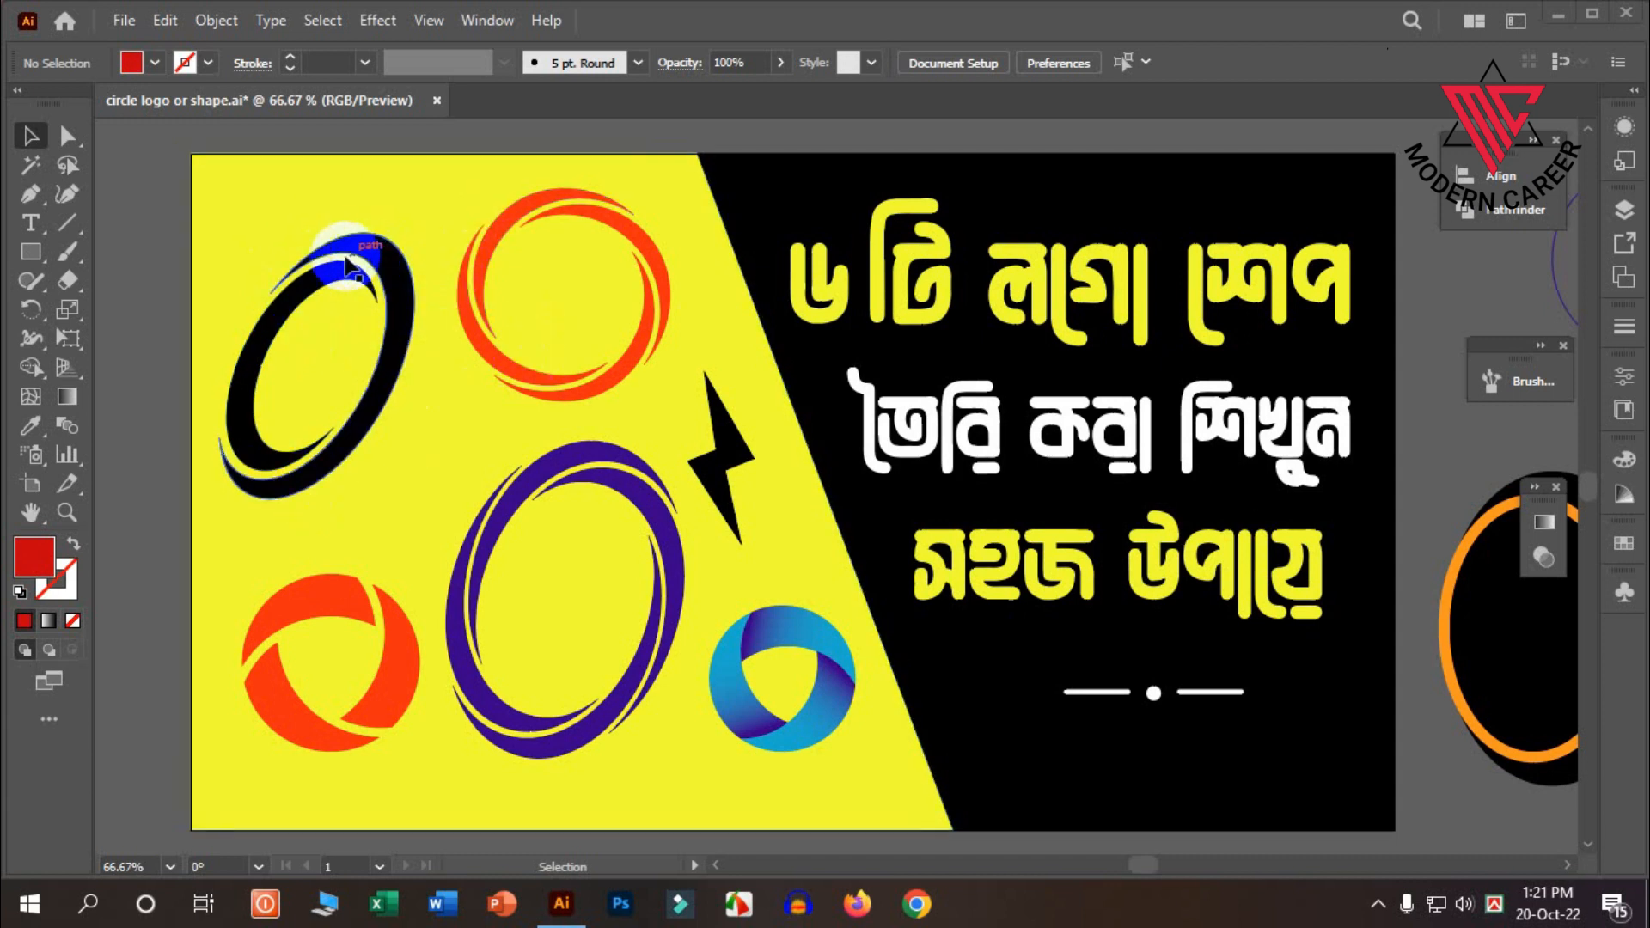
pyautogui.click(729, 466)
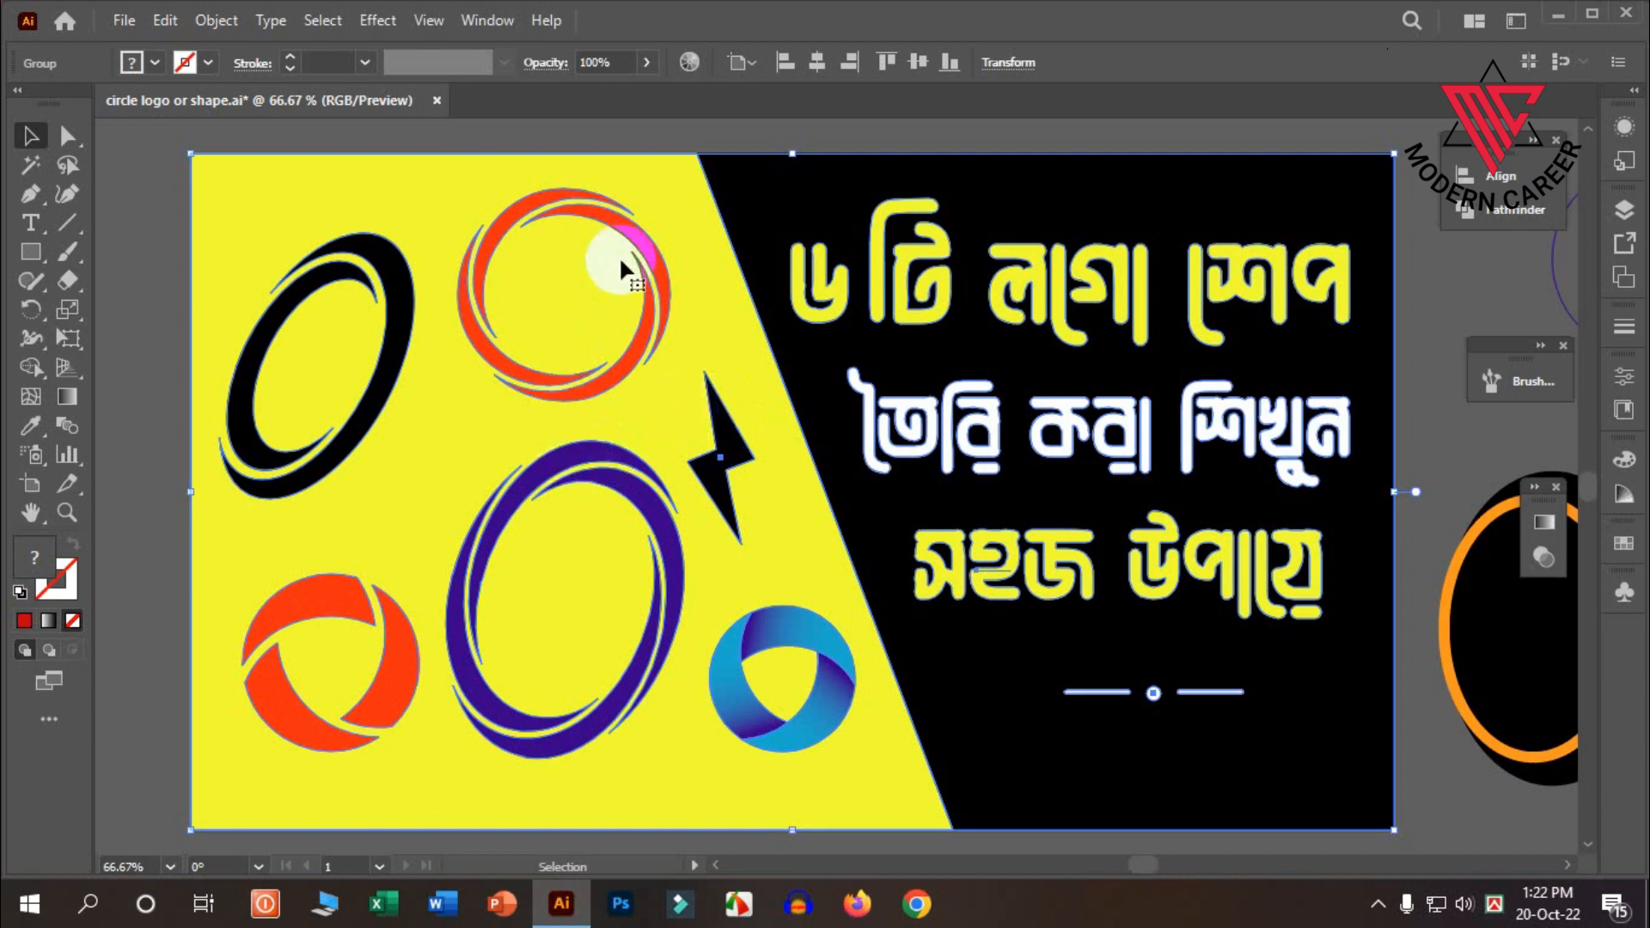
pyautogui.click(151, 344)
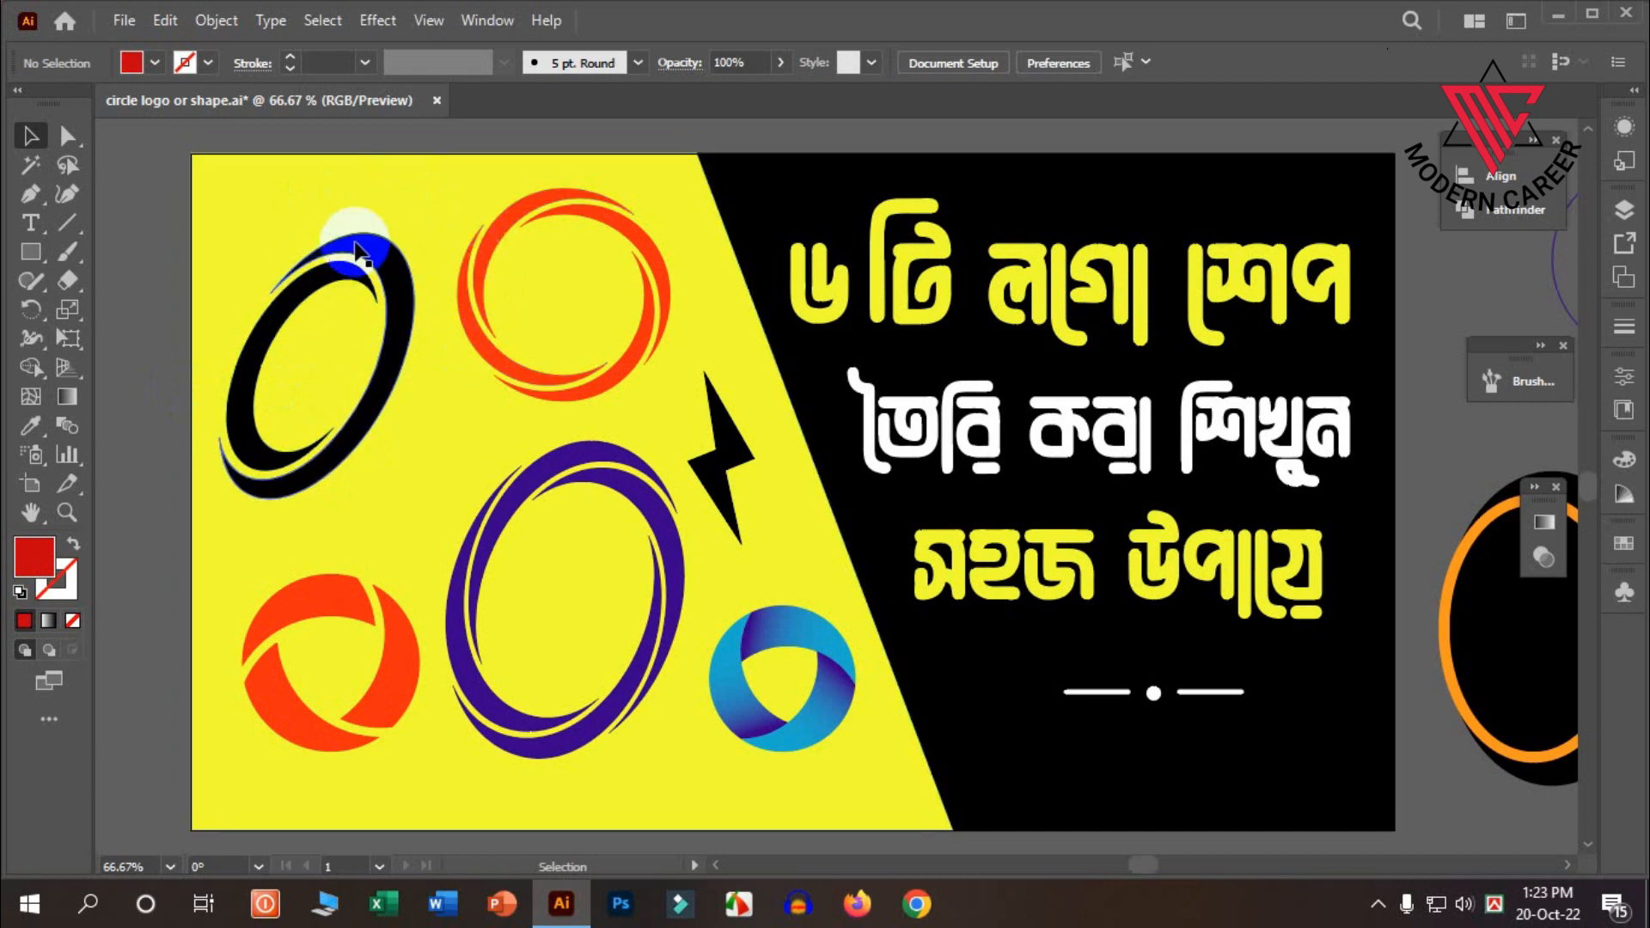
pyautogui.click(374, 398)
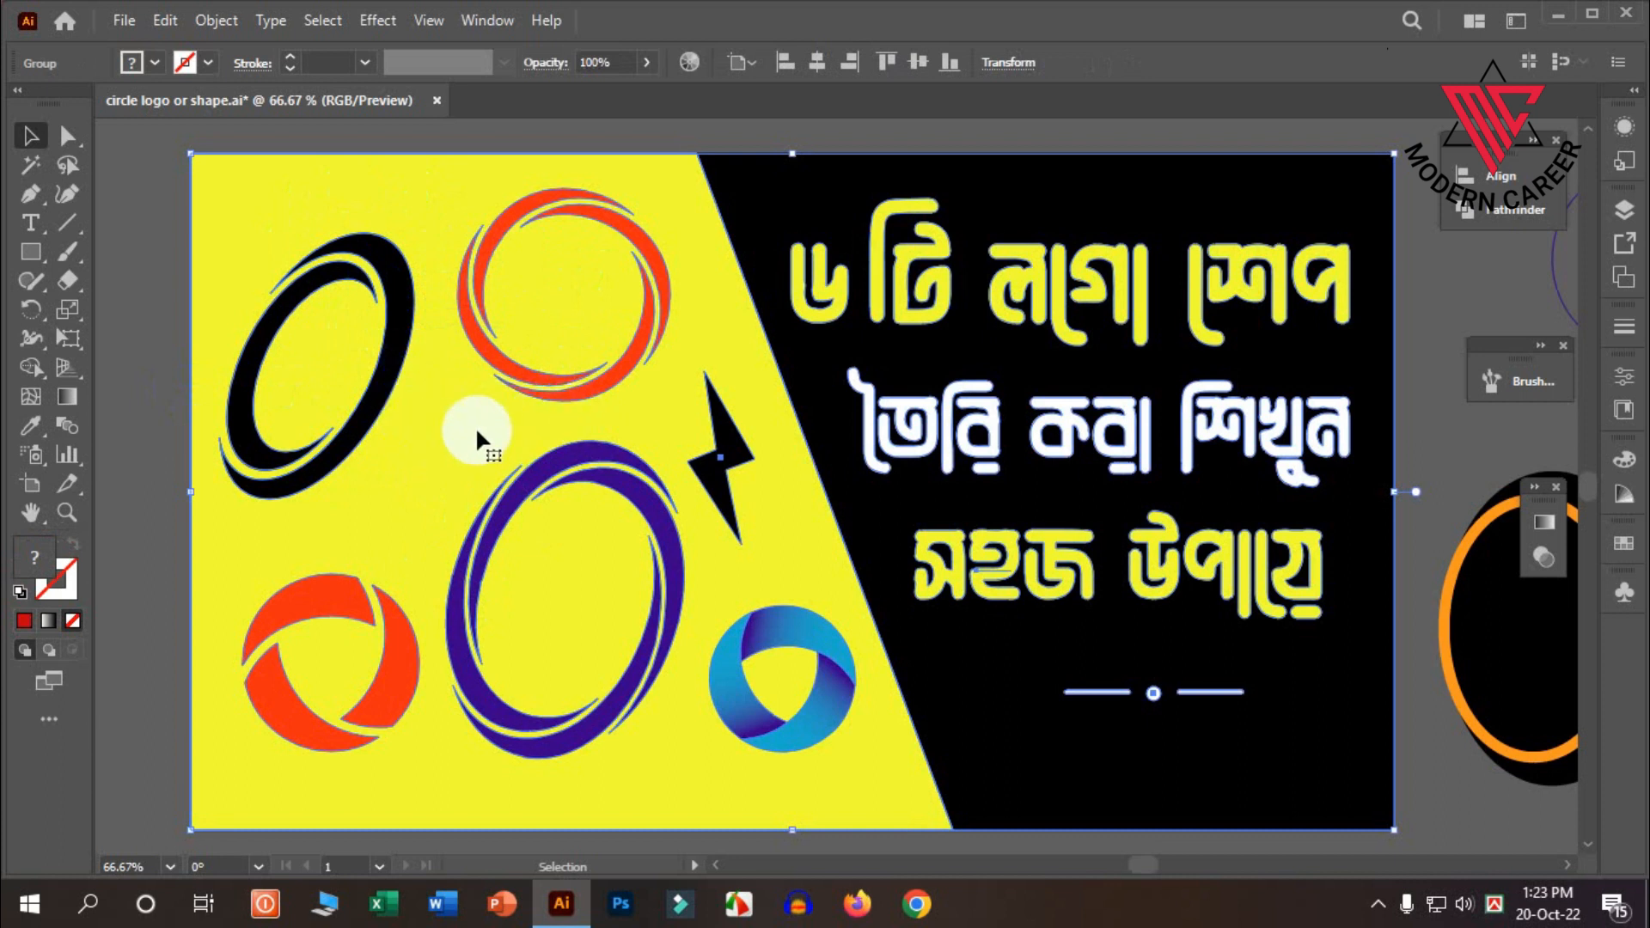
pyautogui.moveTo(329, 592); pyautogui.dragTo(424, 570)
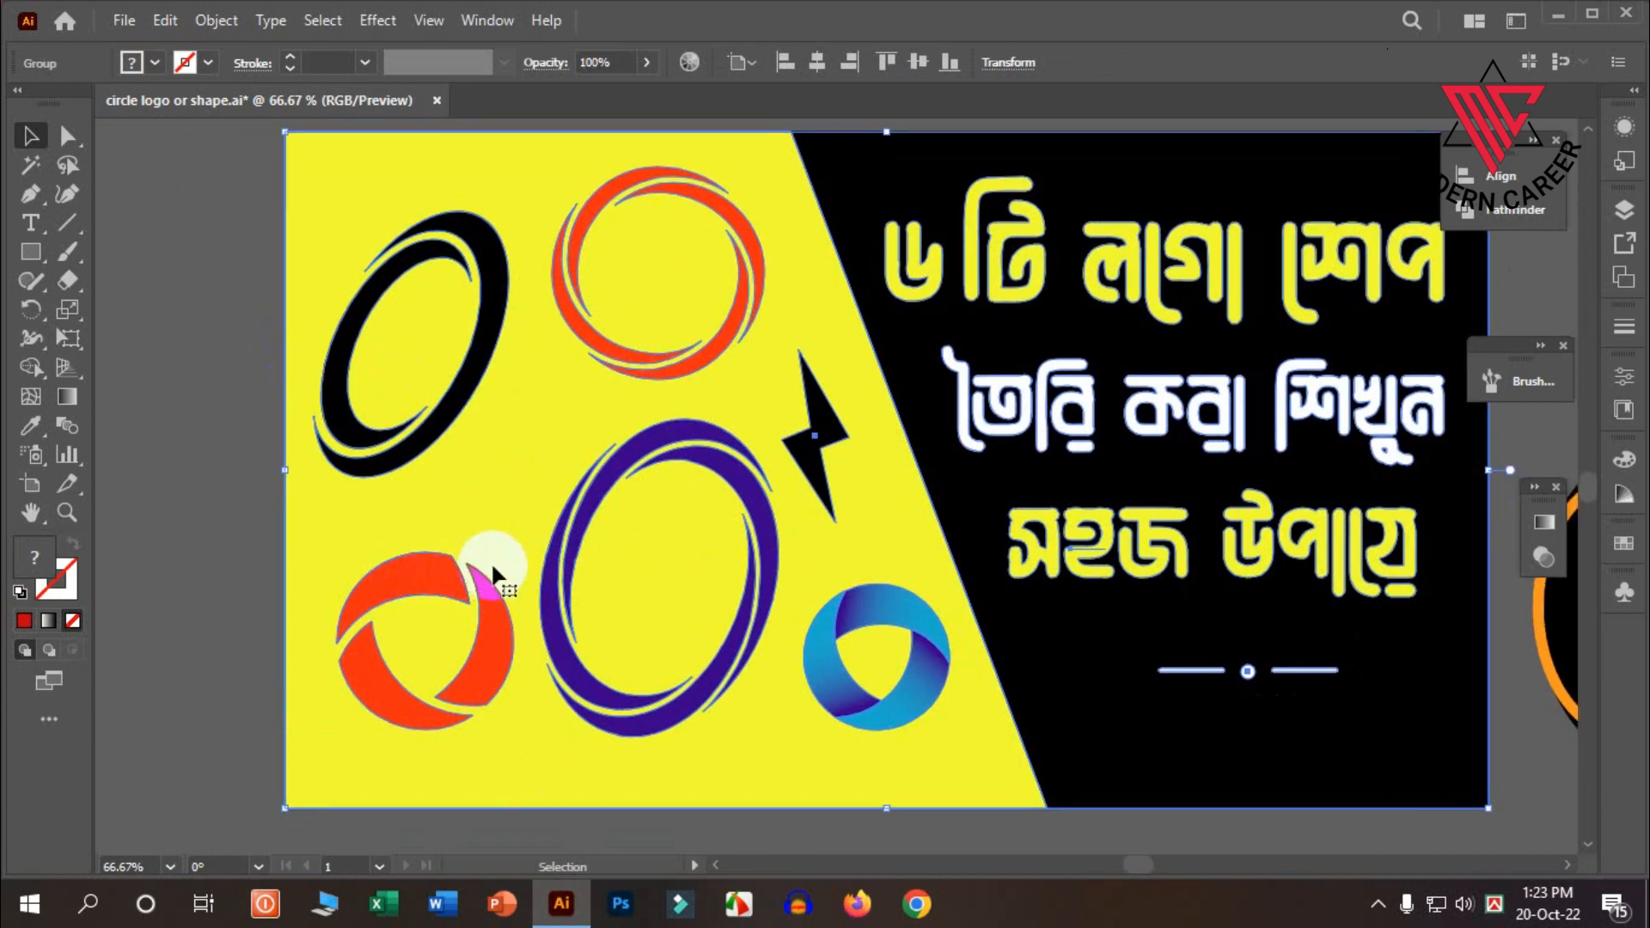
pyautogui.scroll(1, 492, 566)
pyautogui.scroll(-1, 507, 567)
pyautogui.scroll(-1, 679, 576)
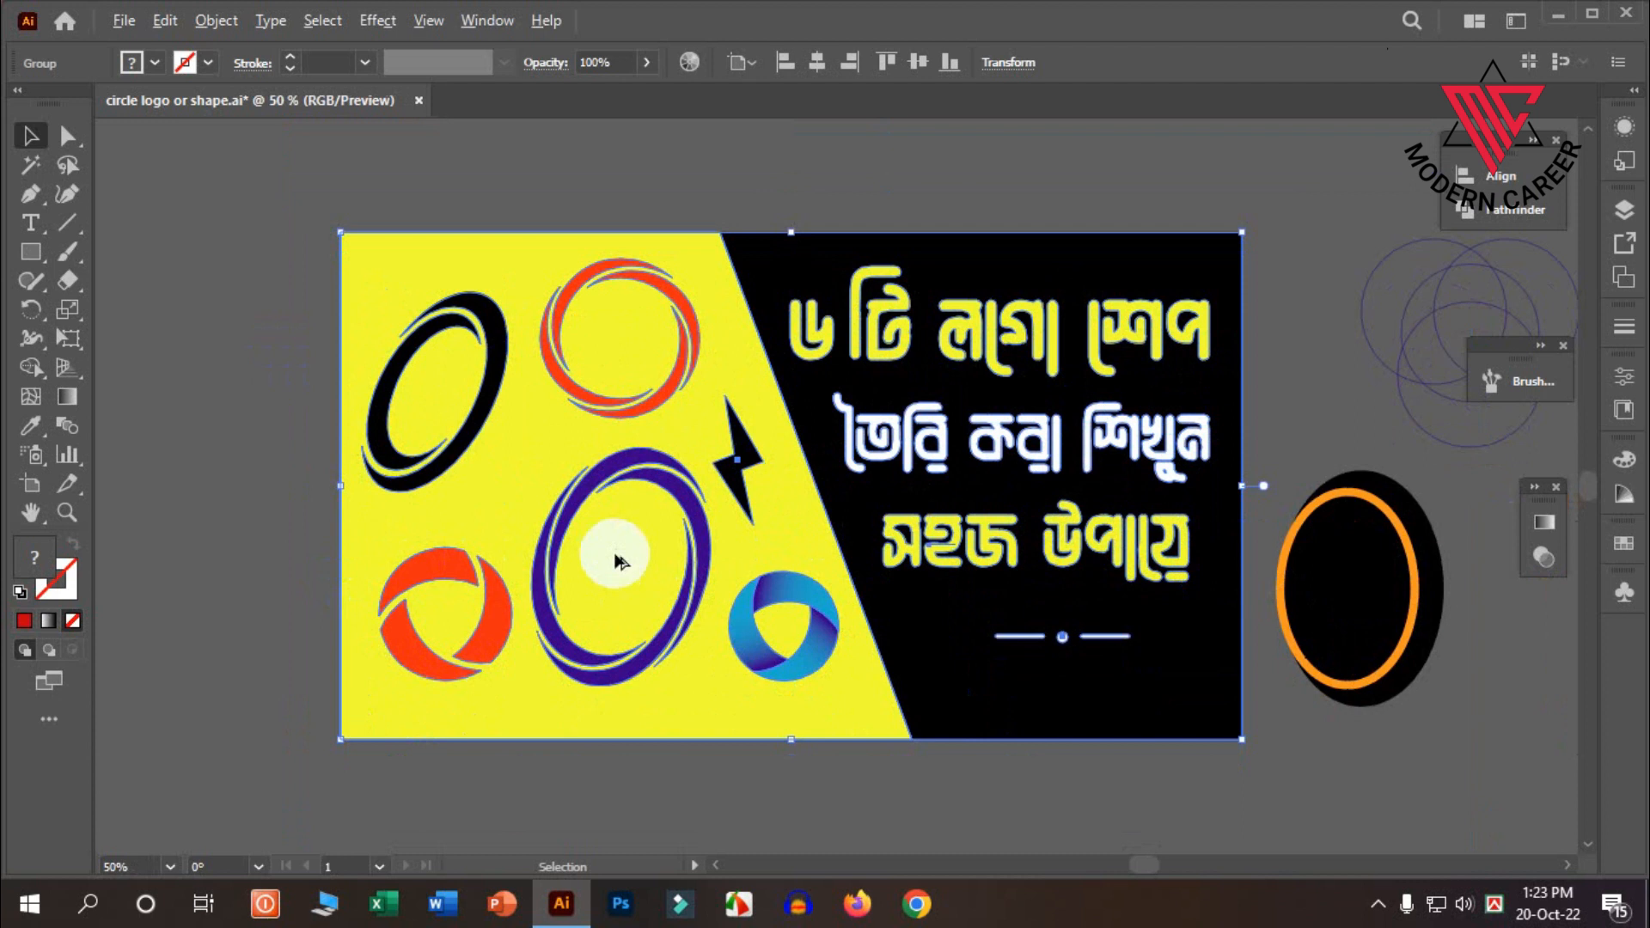
pyautogui.scroll(-1, 615, 561)
pyautogui.scroll(4, 734, 530)
pyautogui.scroll(2, 754, 607)
pyautogui.moveTo(808, 724); pyautogui.dragTo(800, 337)
pyautogui.click(836, 581)
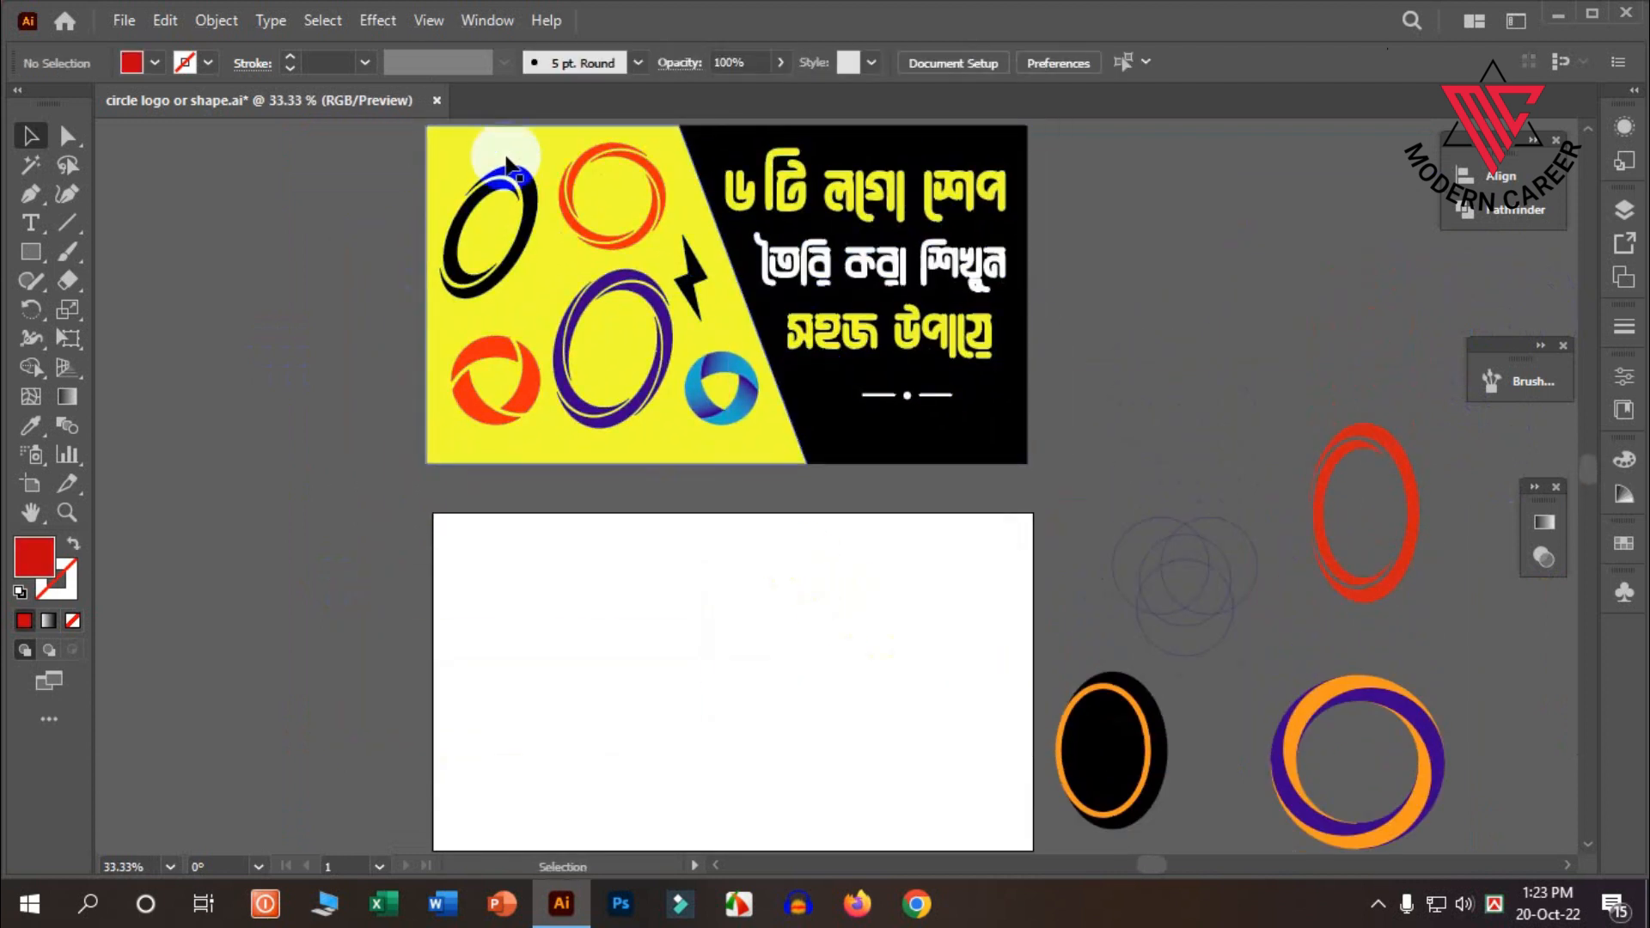
# Step: Draw a red circle without a stroke near the centre of the blank artboard using the Ellipse tool
pyautogui.scroll(-2, 813, 557)
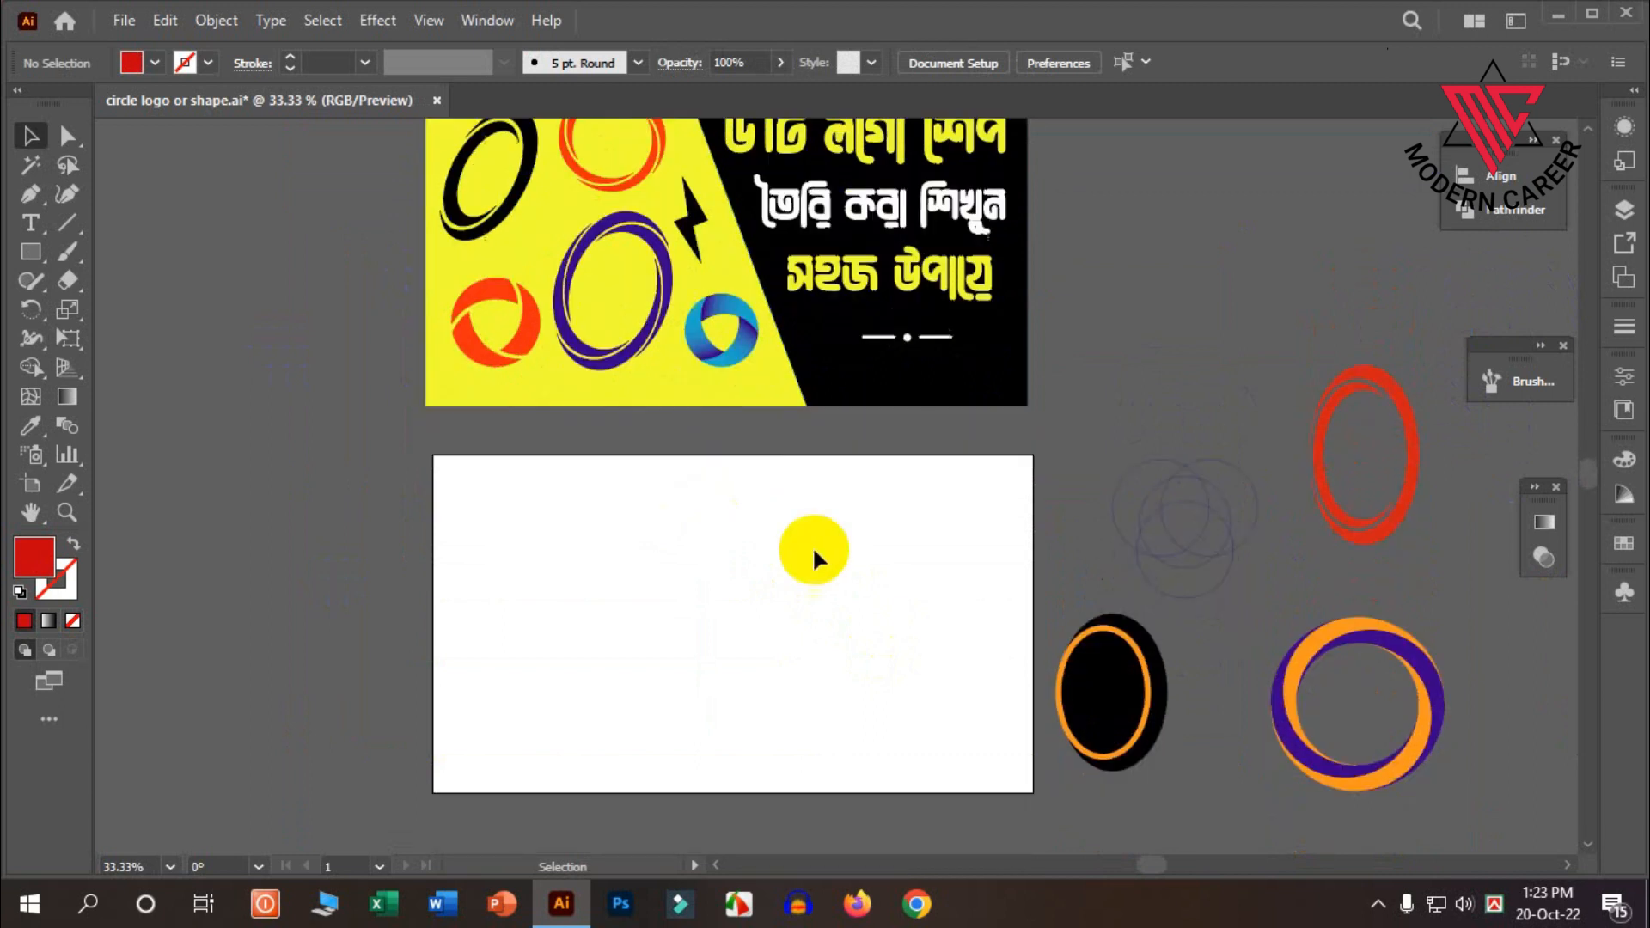
pyautogui.scroll(1, 822, 574)
pyautogui.scroll(-2, 748, 563)
pyautogui.scroll(1, 718, 560)
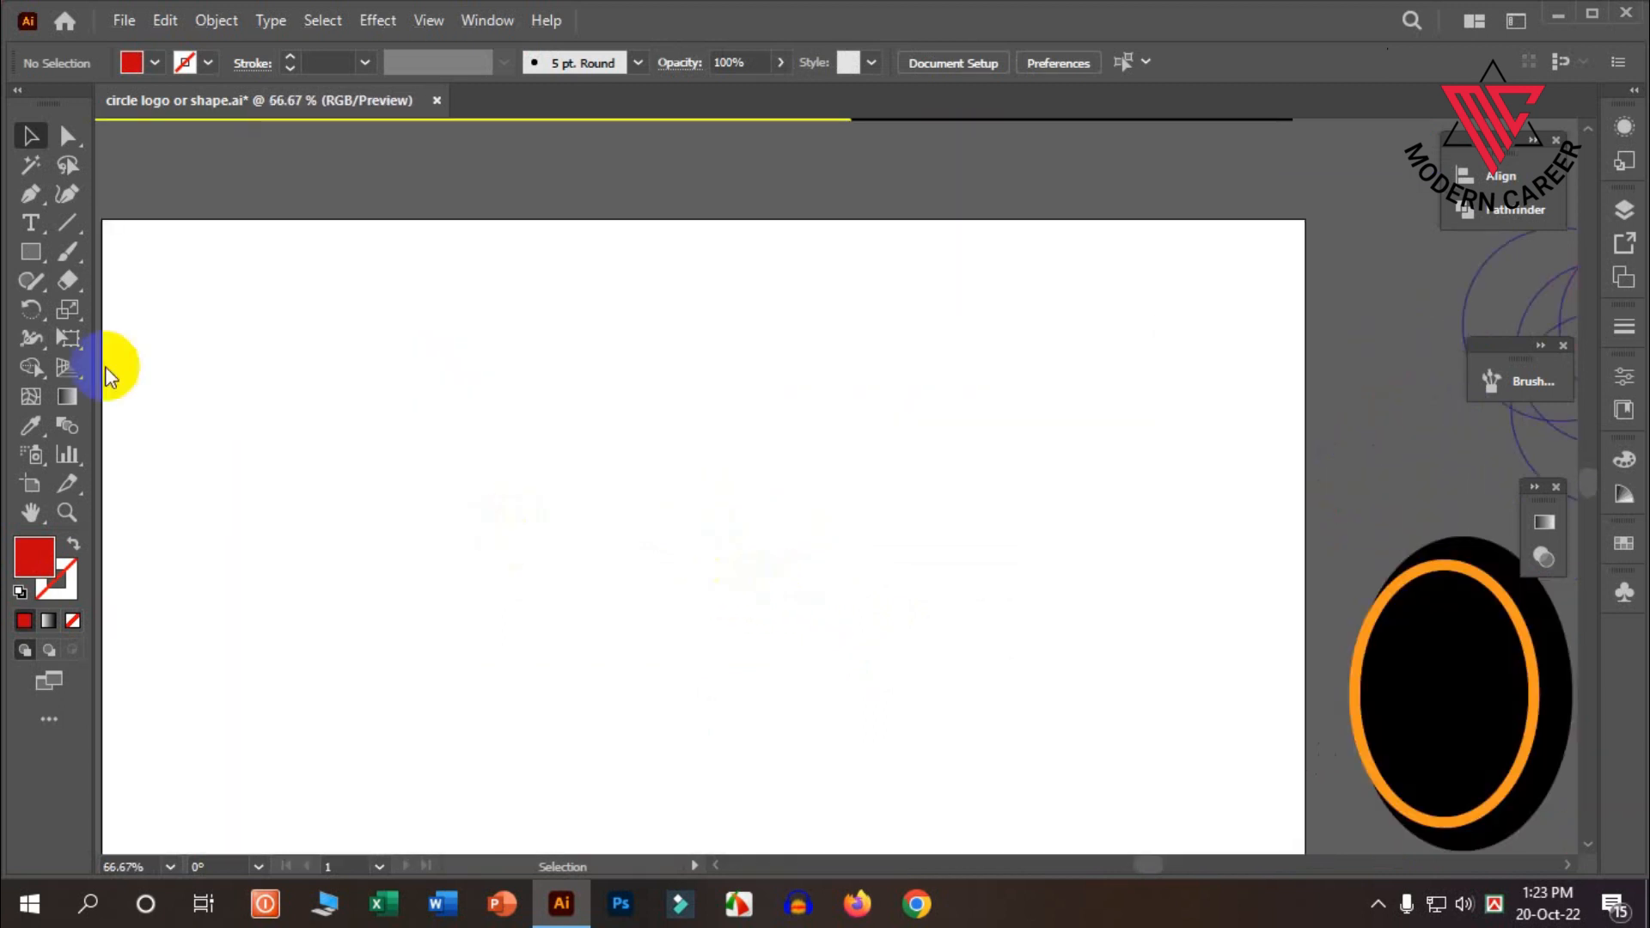
pyautogui.click(32, 257)
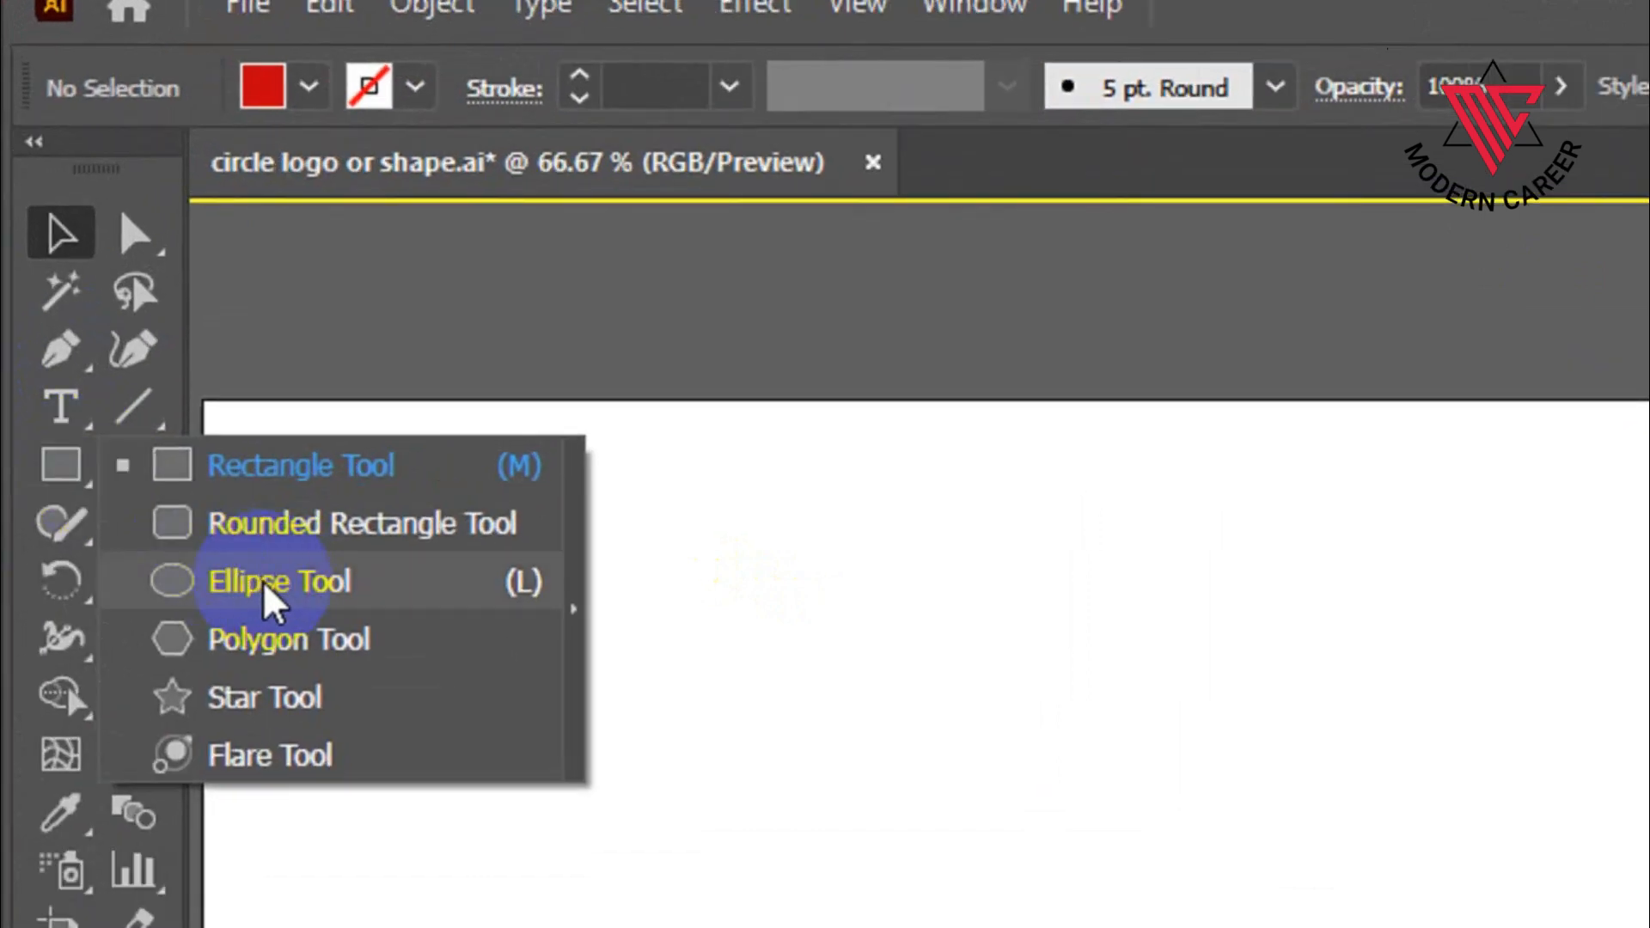
pyautogui.click(332, 586)
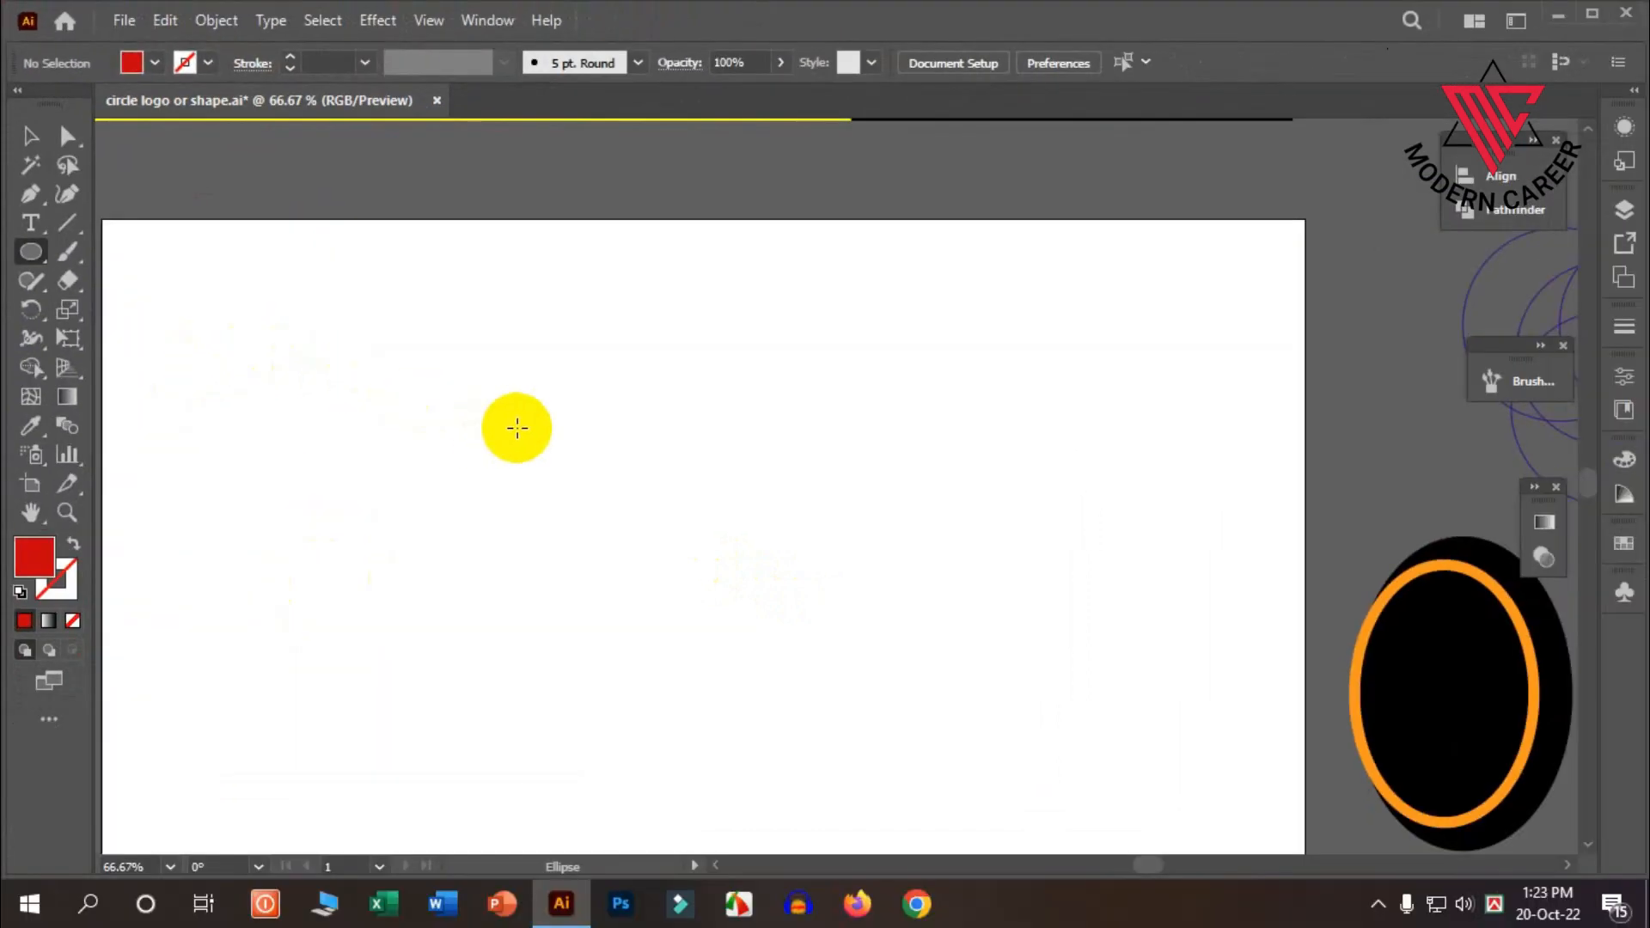
pyautogui.moveTo(548, 393); pyautogui.dragTo(812, 657)
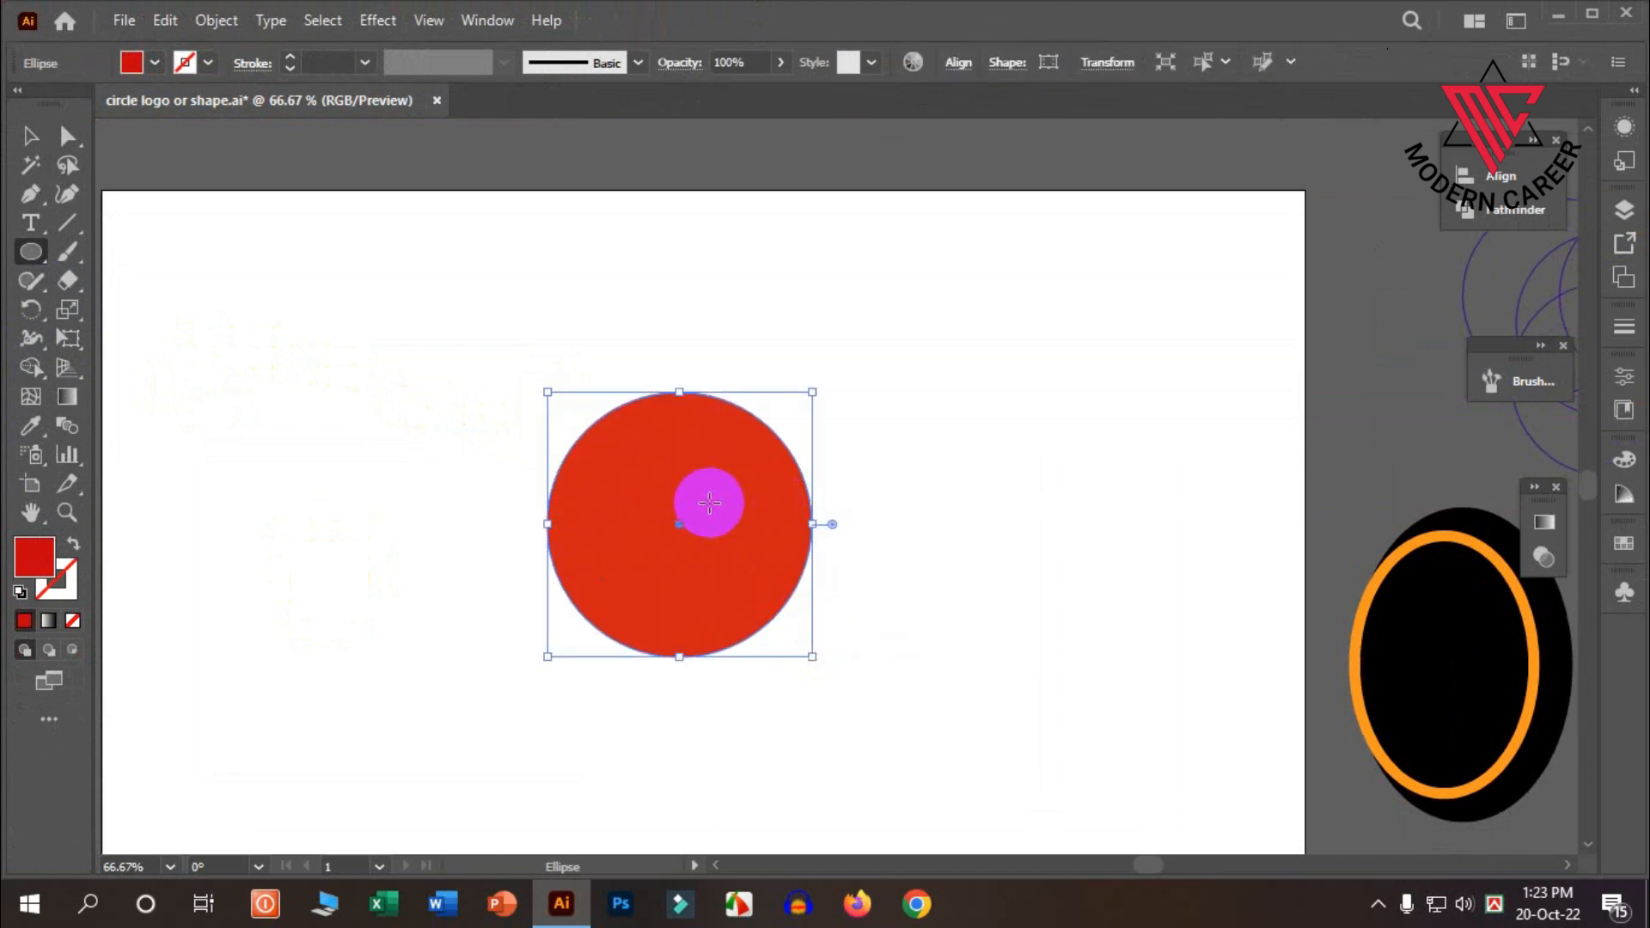
pyautogui.click(31, 137)
pyautogui.click(147, 270)
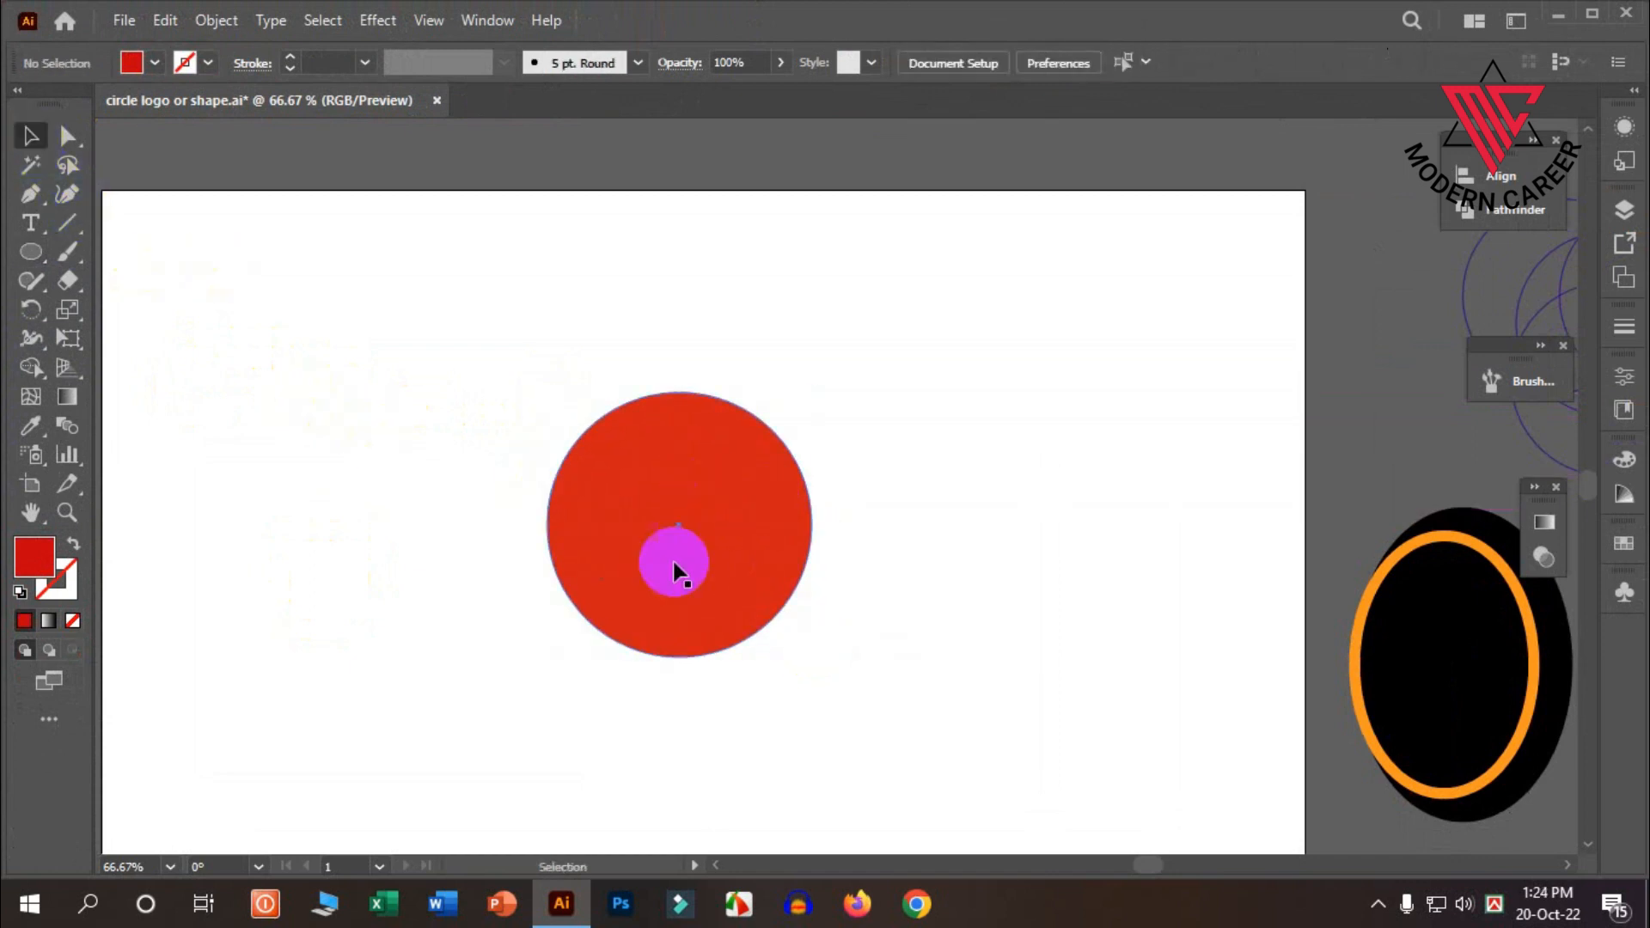
# Step: Copy the red circle and paste the duplicate directly in front of it
pyautogui.scroll(2, 677, 545)
pyautogui.click(670, 482)
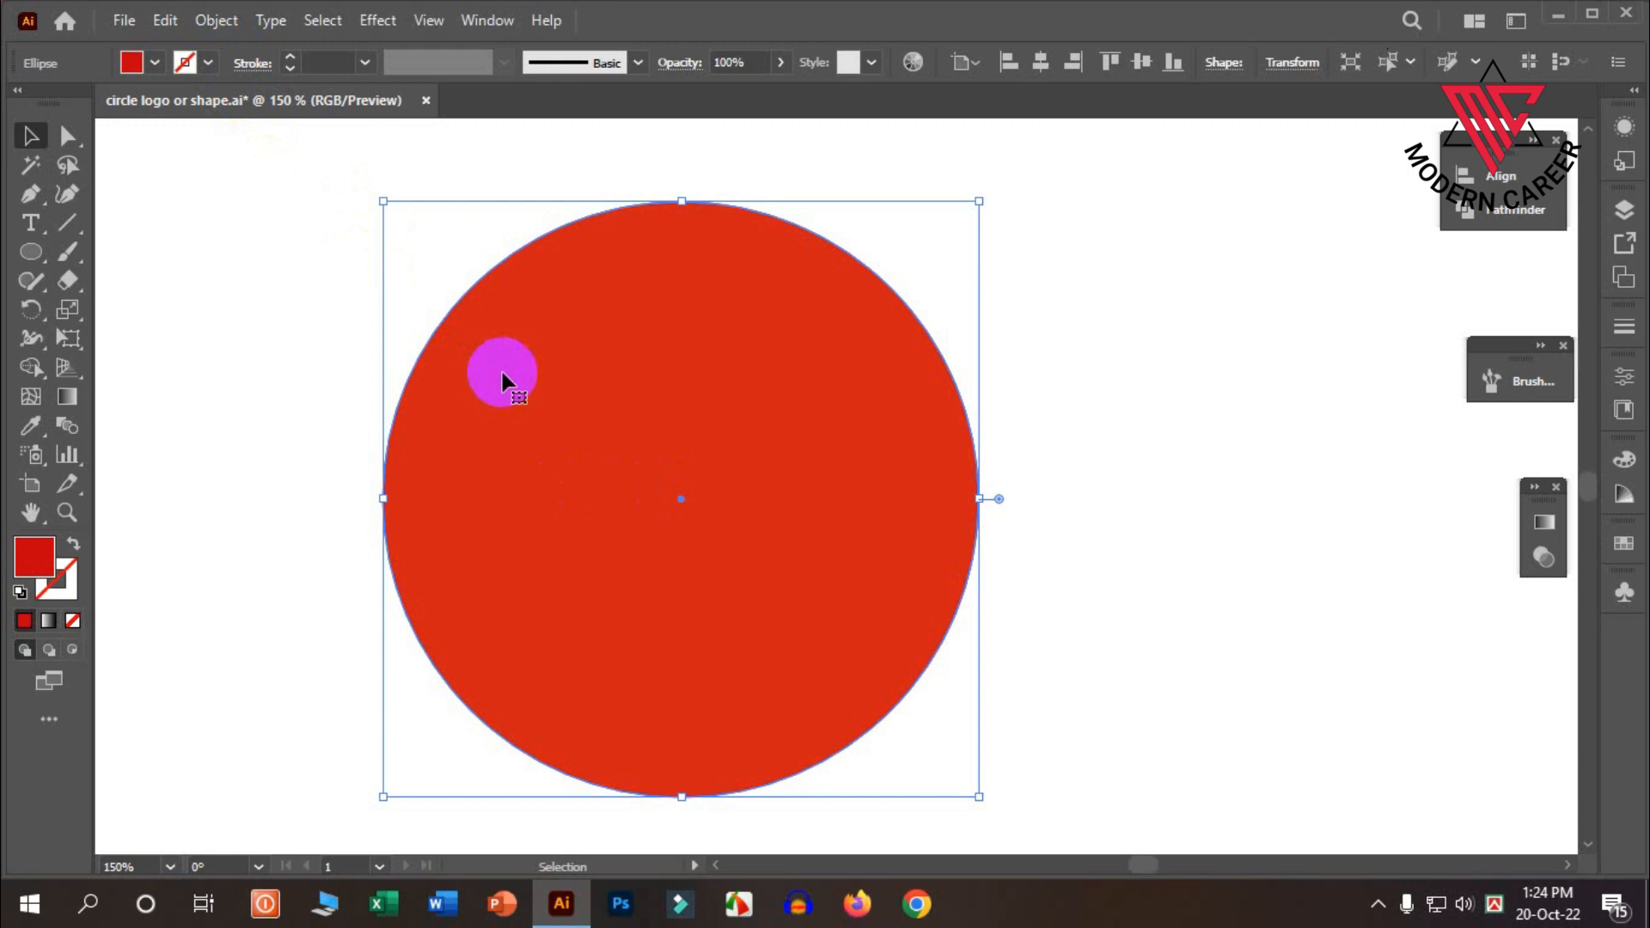
pyautogui.click(167, 20)
pyautogui.click(200, 141)
pyautogui.click(159, 18)
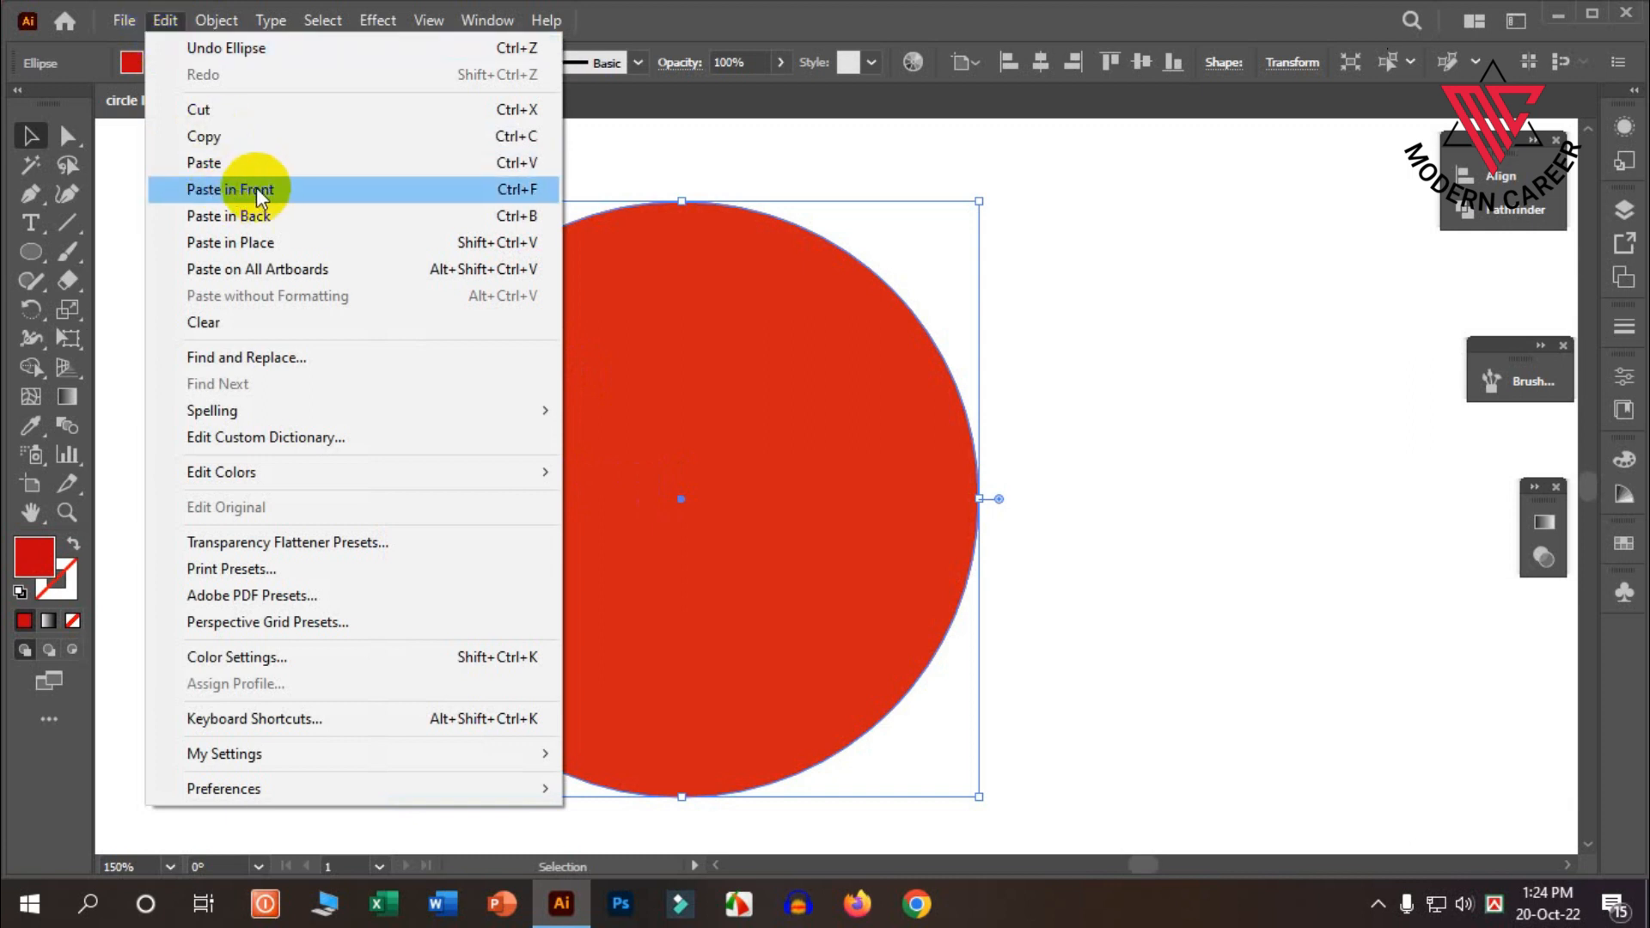
pyautogui.click(258, 191)
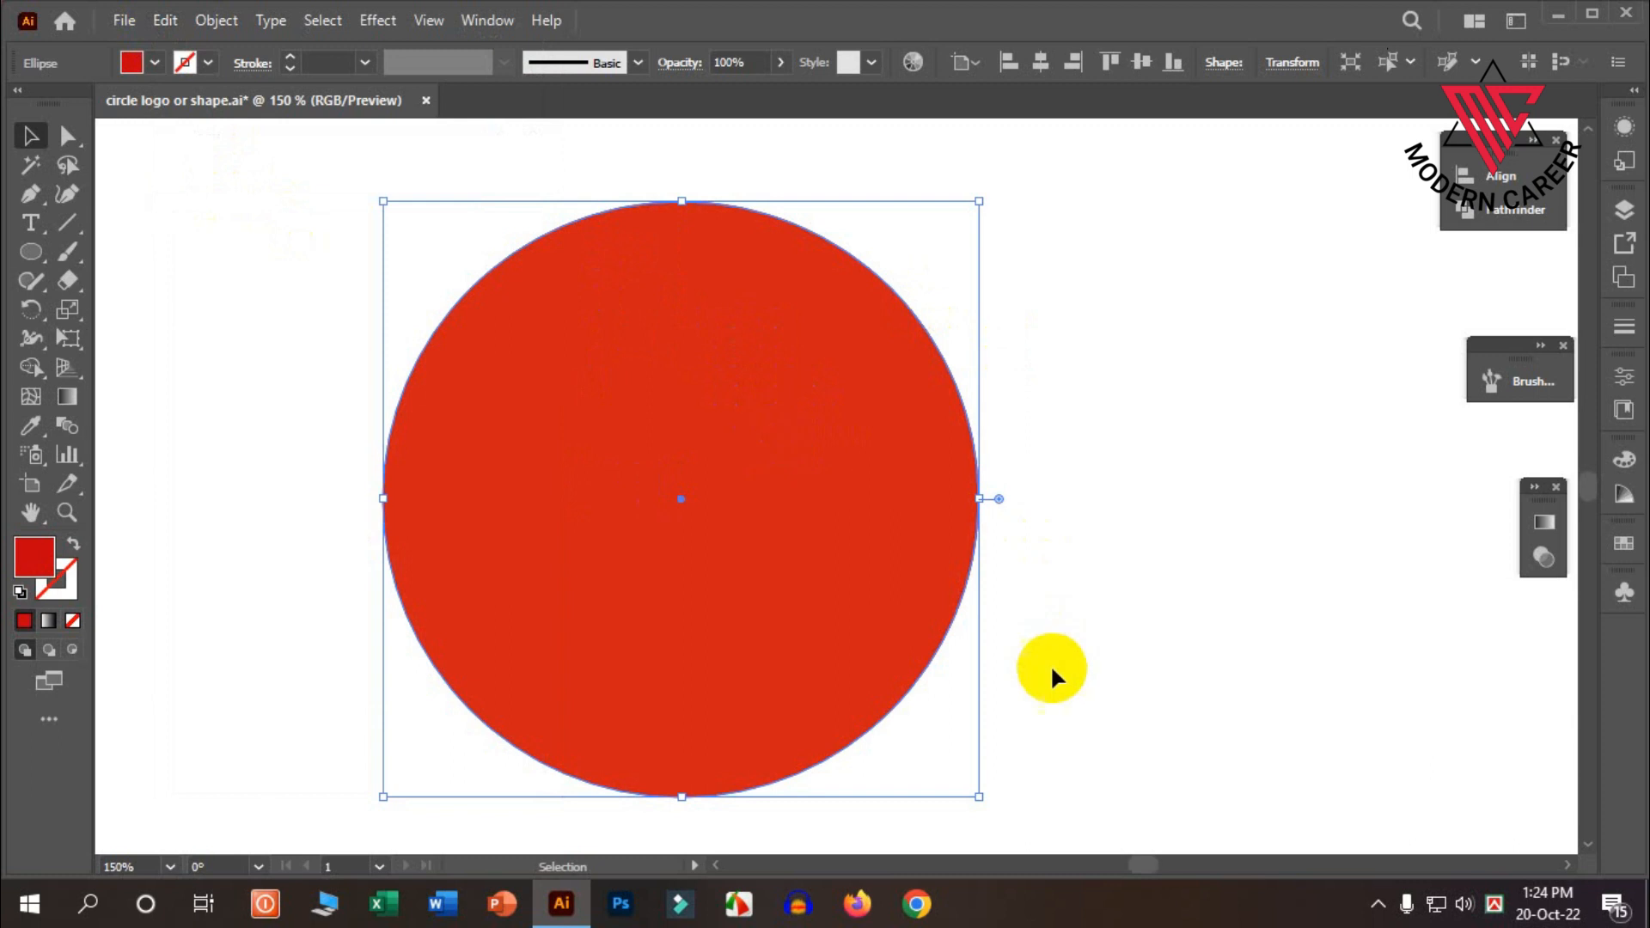
# Step: Scale the front circle down about its centre to roughly two-thirds size and fill it with yellow
pyautogui.moveTo(980, 797); pyautogui.dragTo(870, 700)
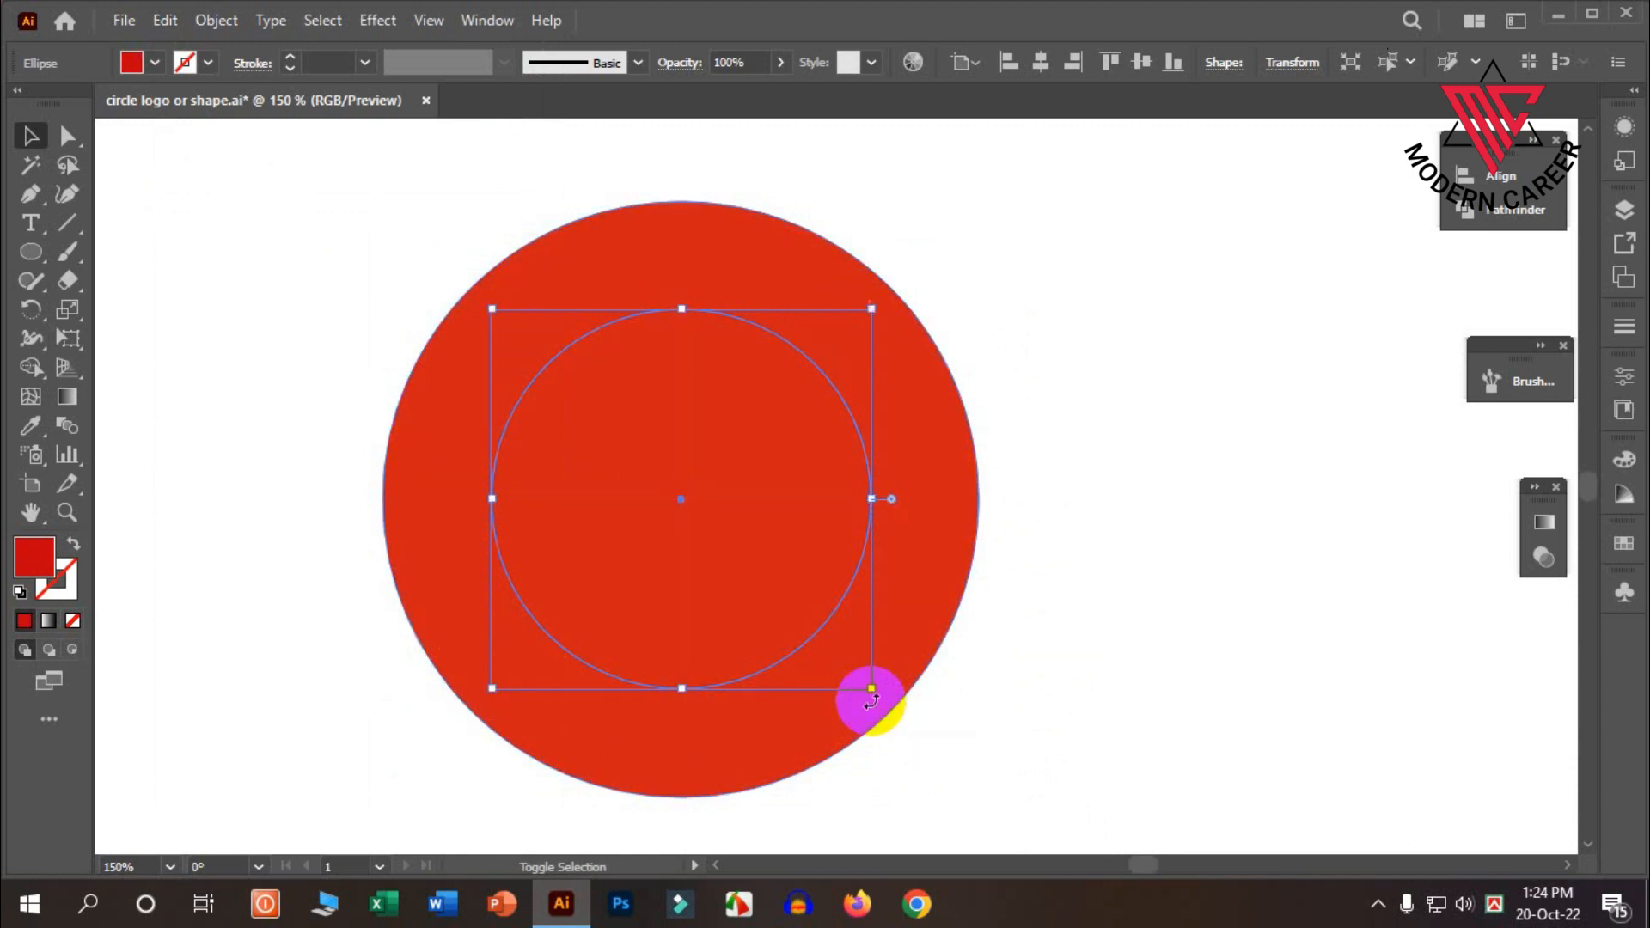
pyautogui.click(155, 63)
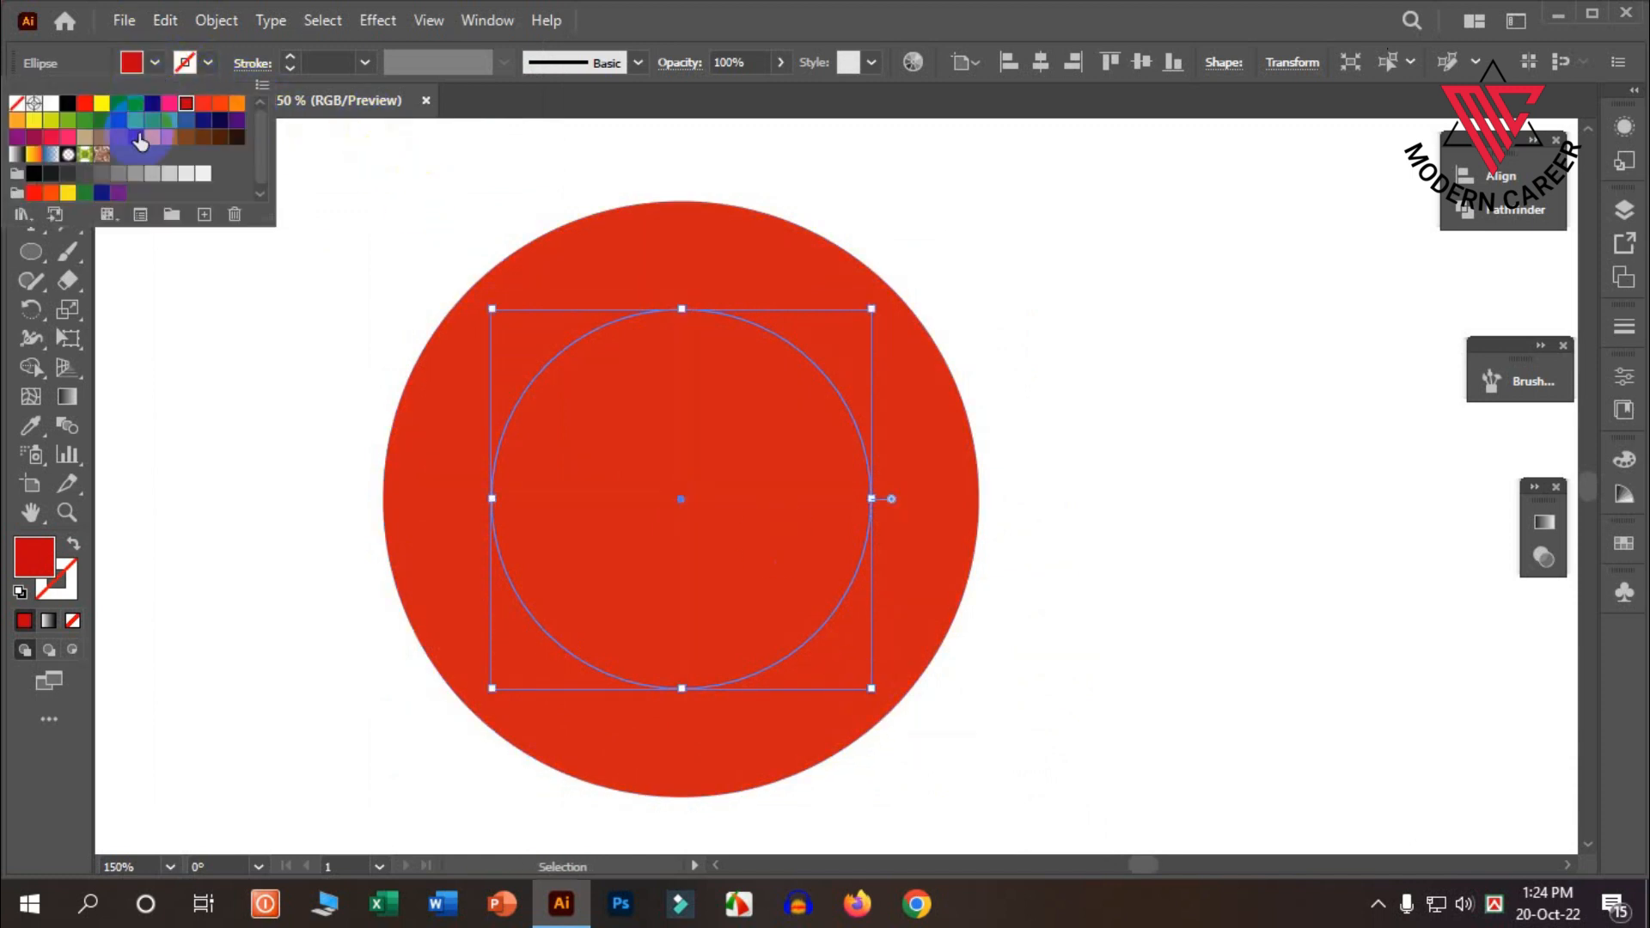
pyautogui.click(102, 106)
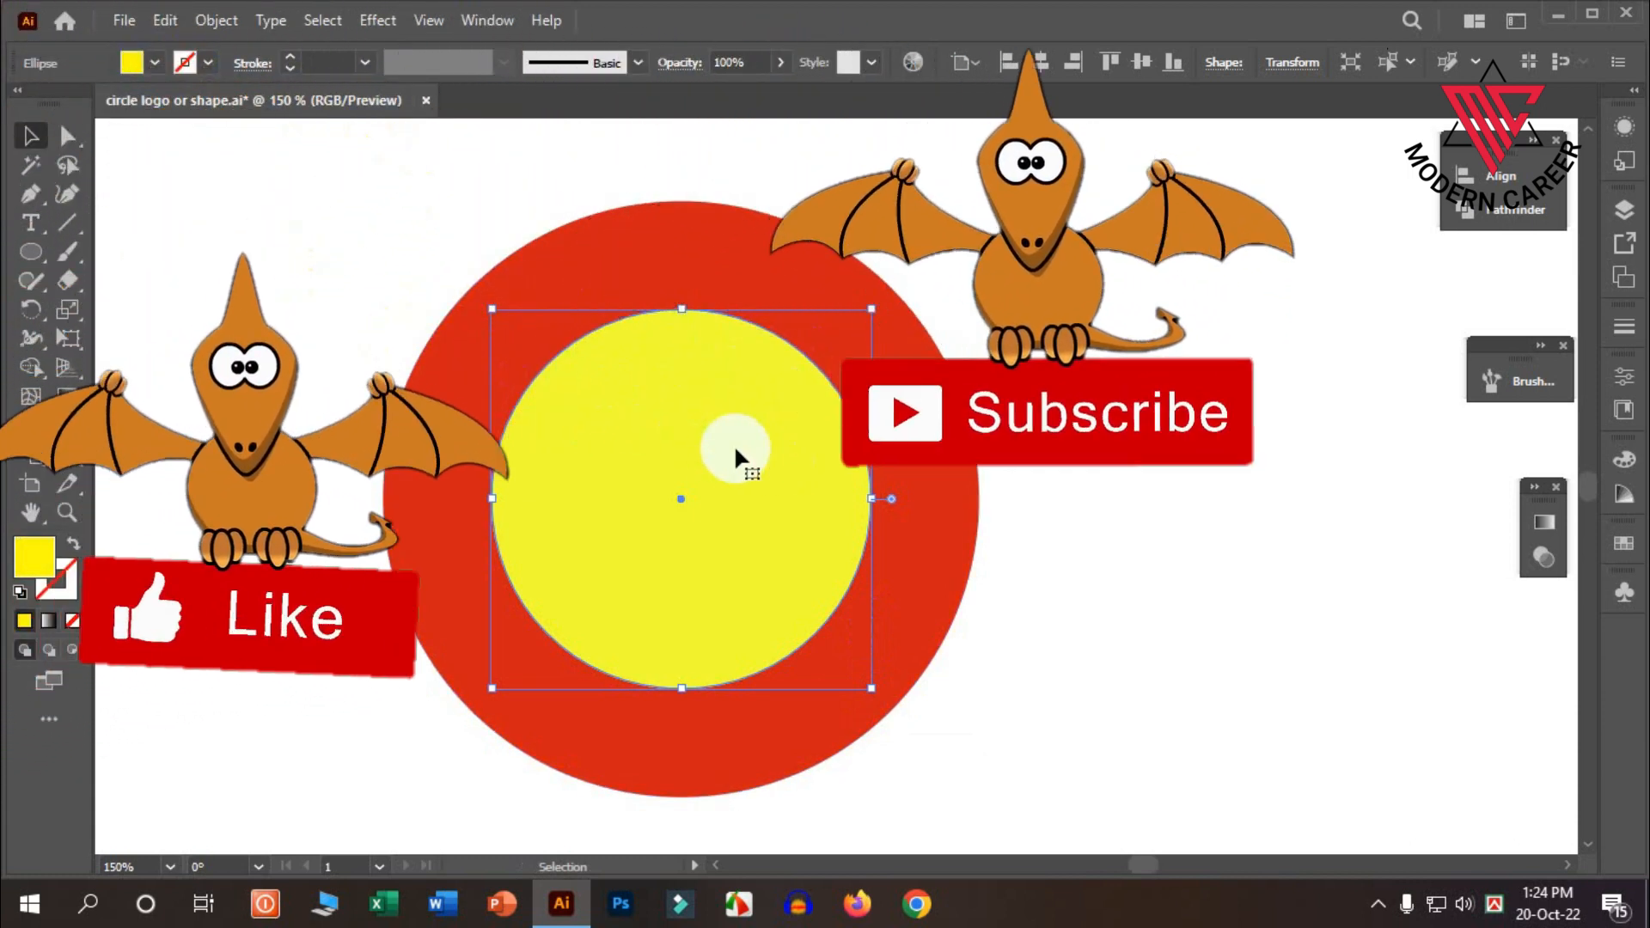
# Step: Copy the yellow circle and paste the duplicate directly in front of it
pyautogui.scroll(-1, 722, 457)
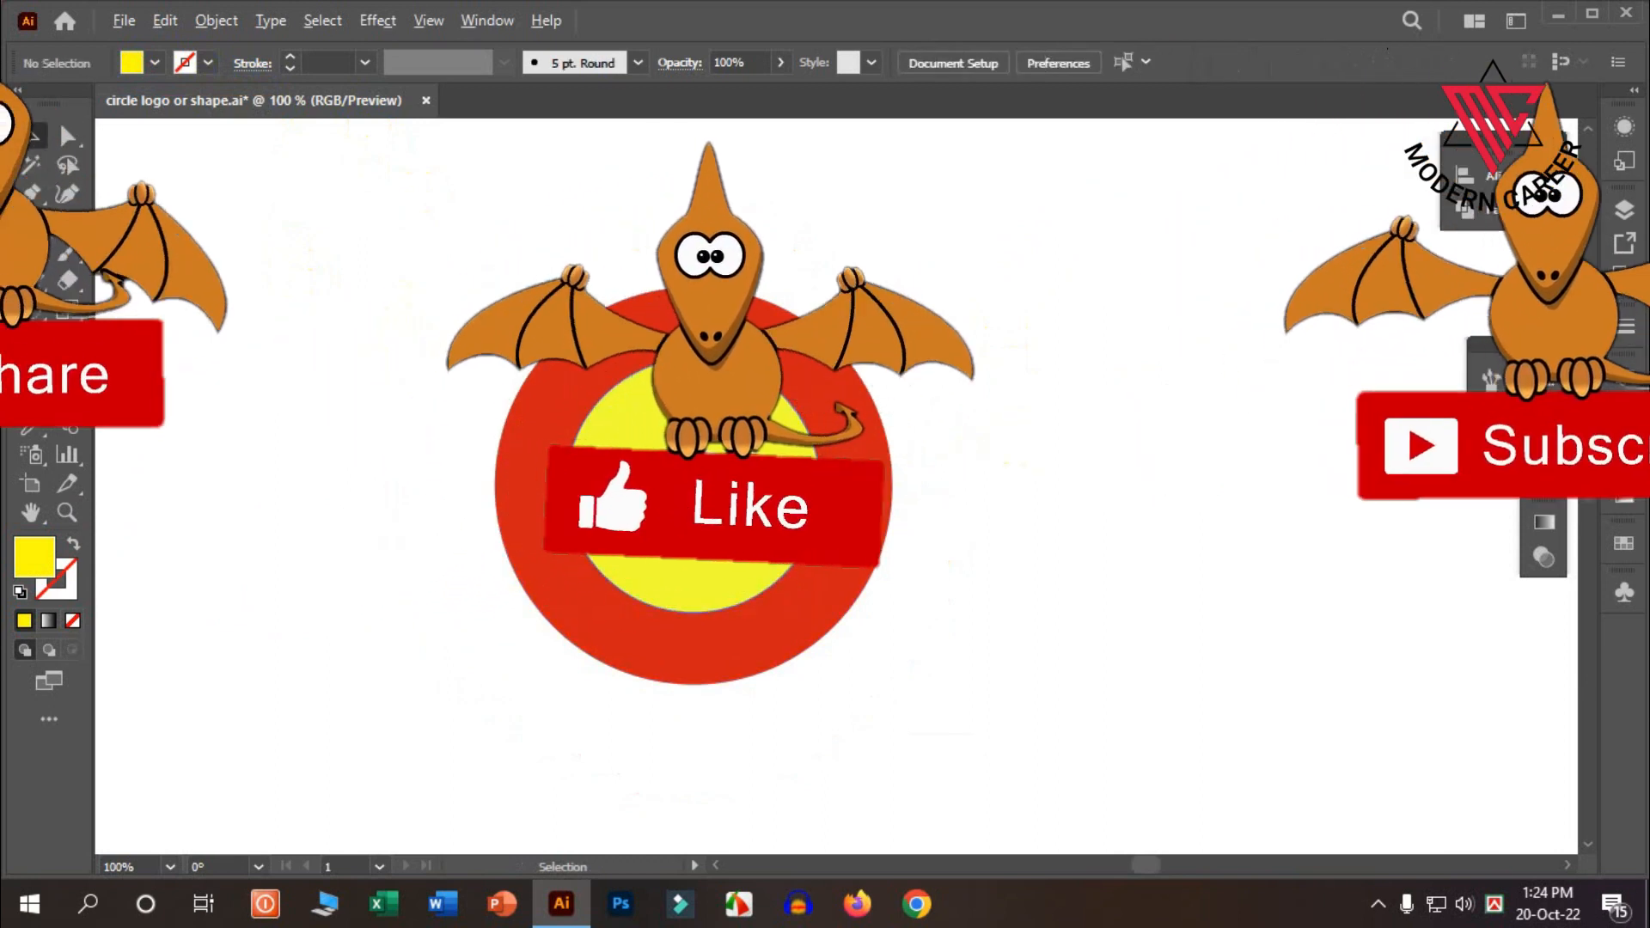
pyautogui.scroll(1, 744, 429)
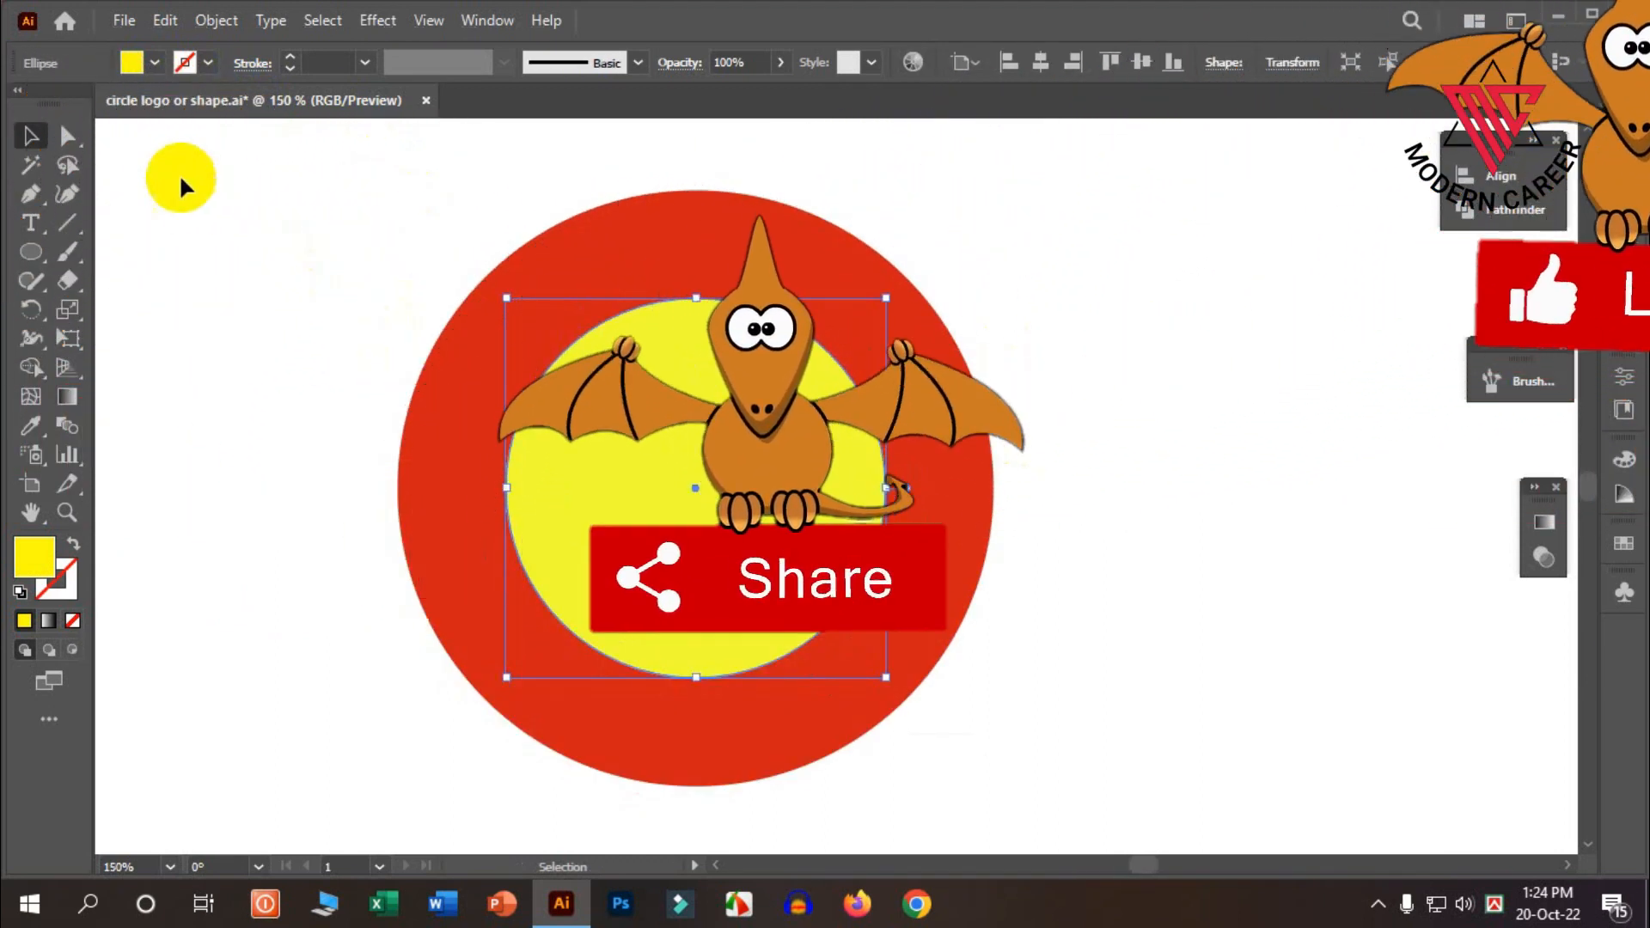
pyautogui.click(157, 64)
pyautogui.click(165, 20)
pyautogui.click(165, 20)
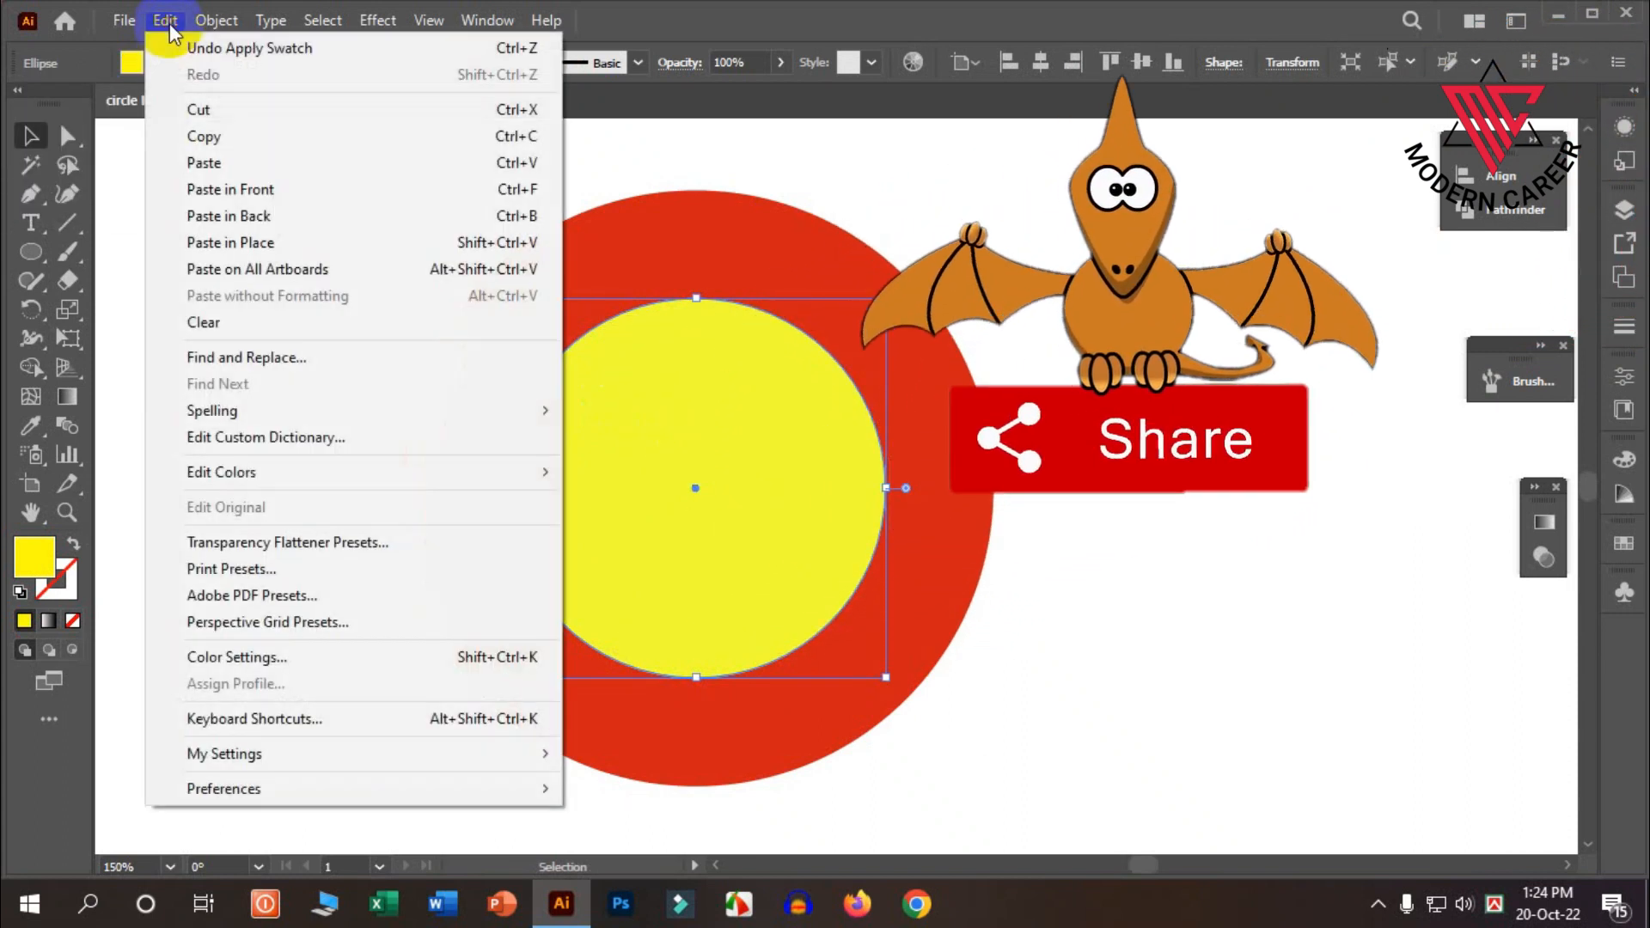
pyautogui.click(227, 137)
pyautogui.click(165, 19)
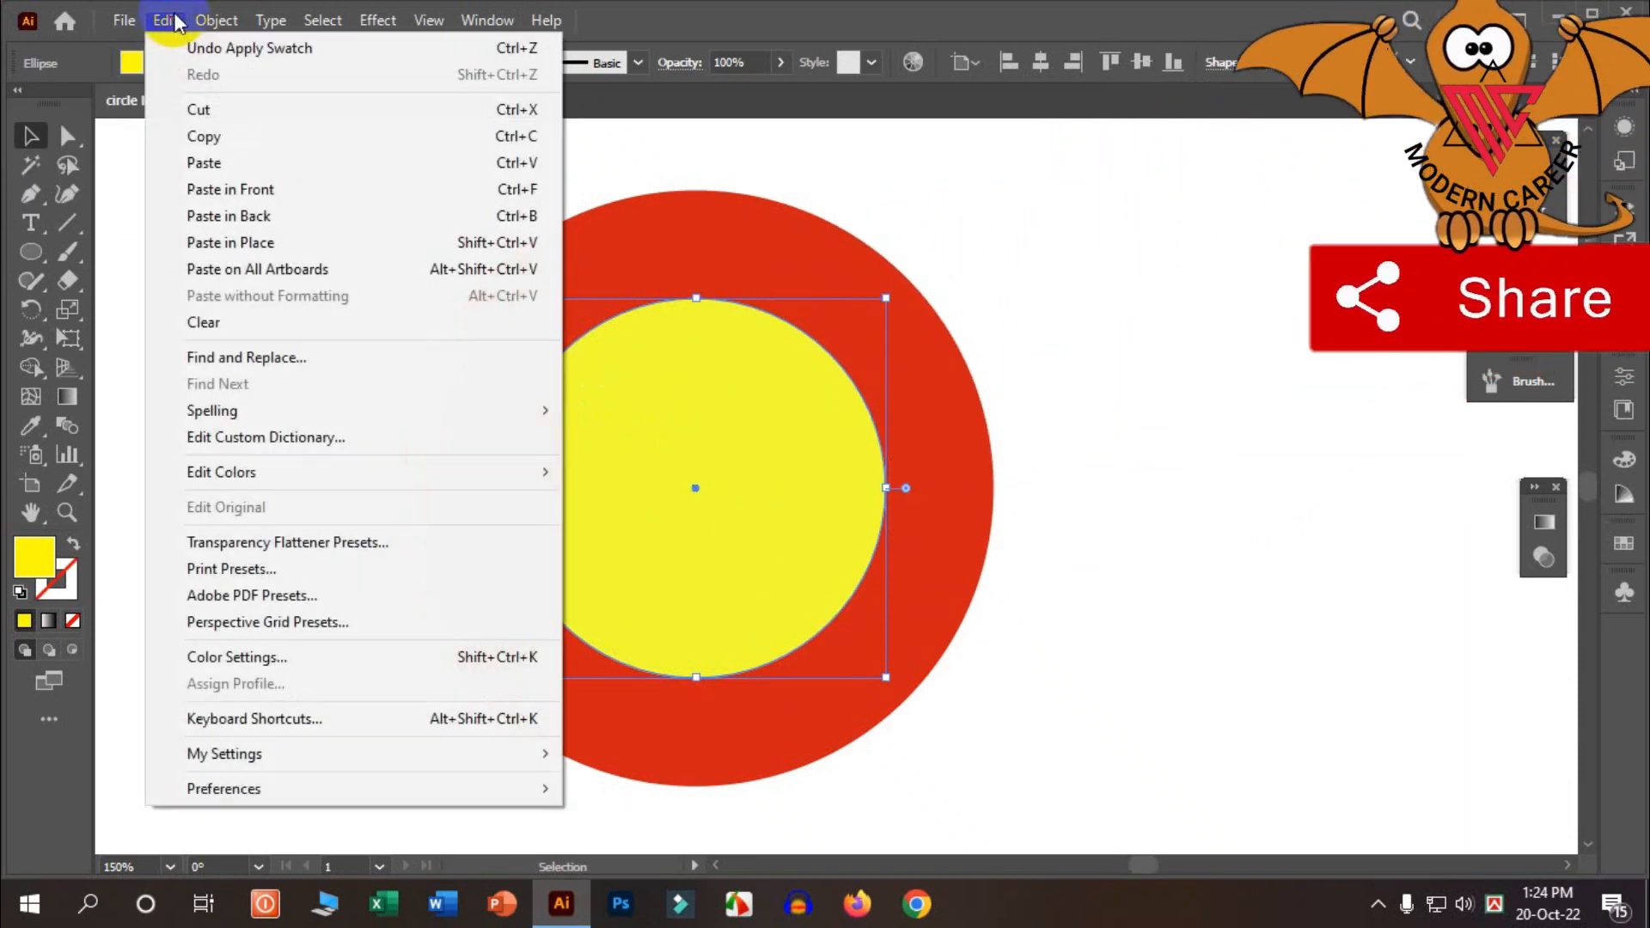
pyautogui.click(227, 189)
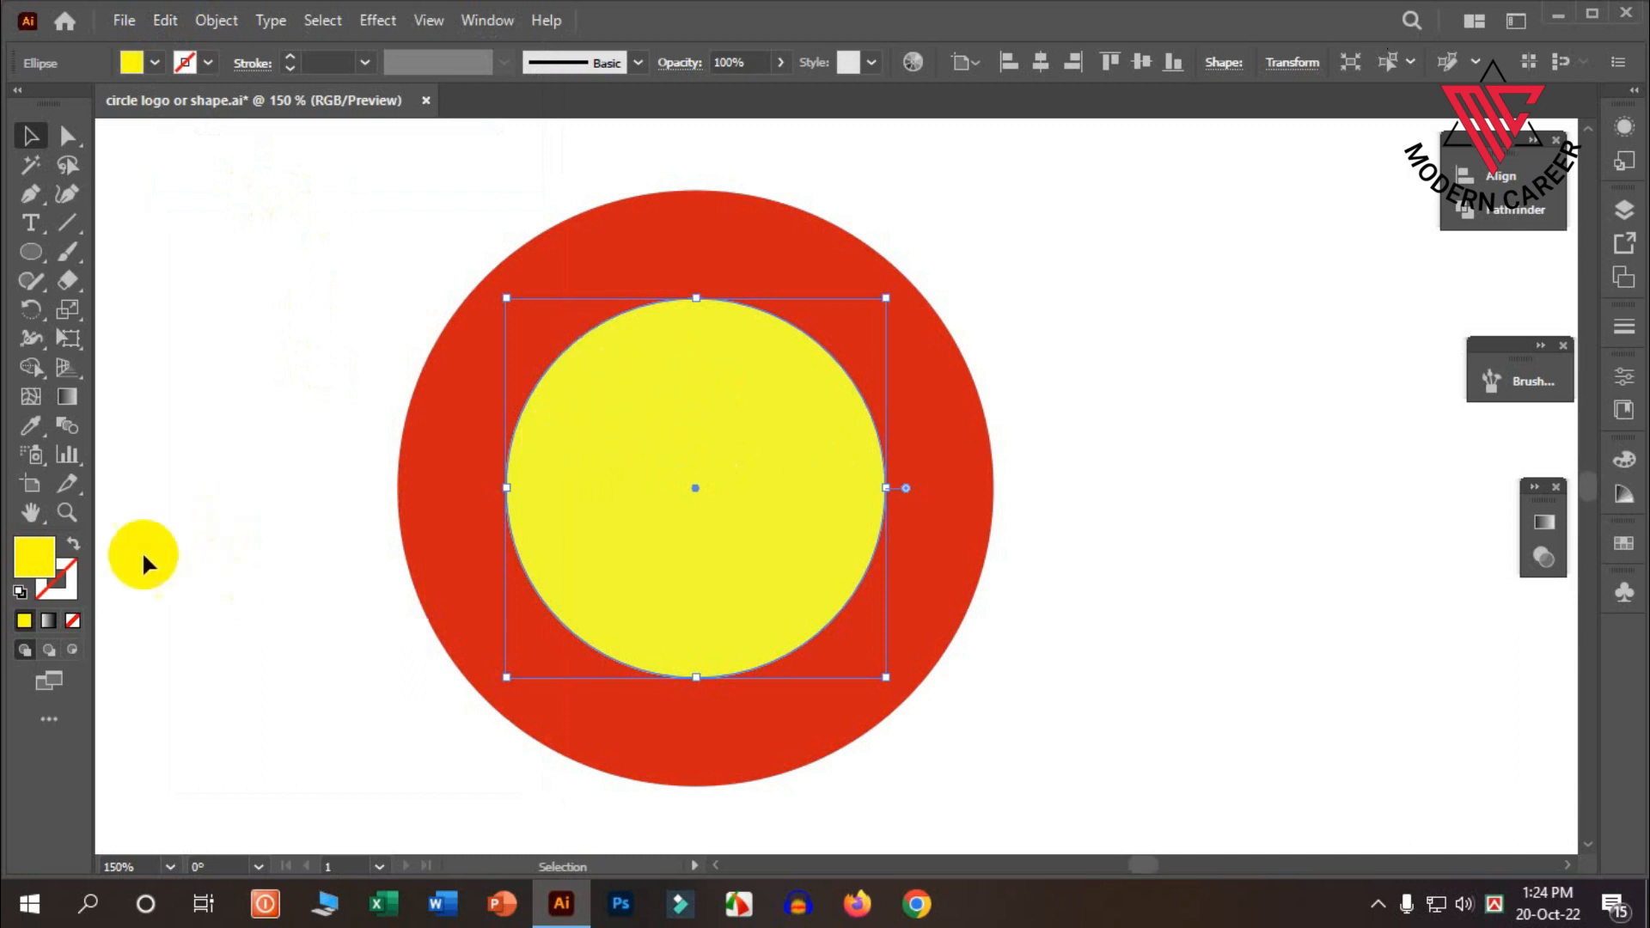
# Step: Turn the front yellow copy into an unfilled outline with a black 14 pt stroke
pyautogui.click(74, 547)
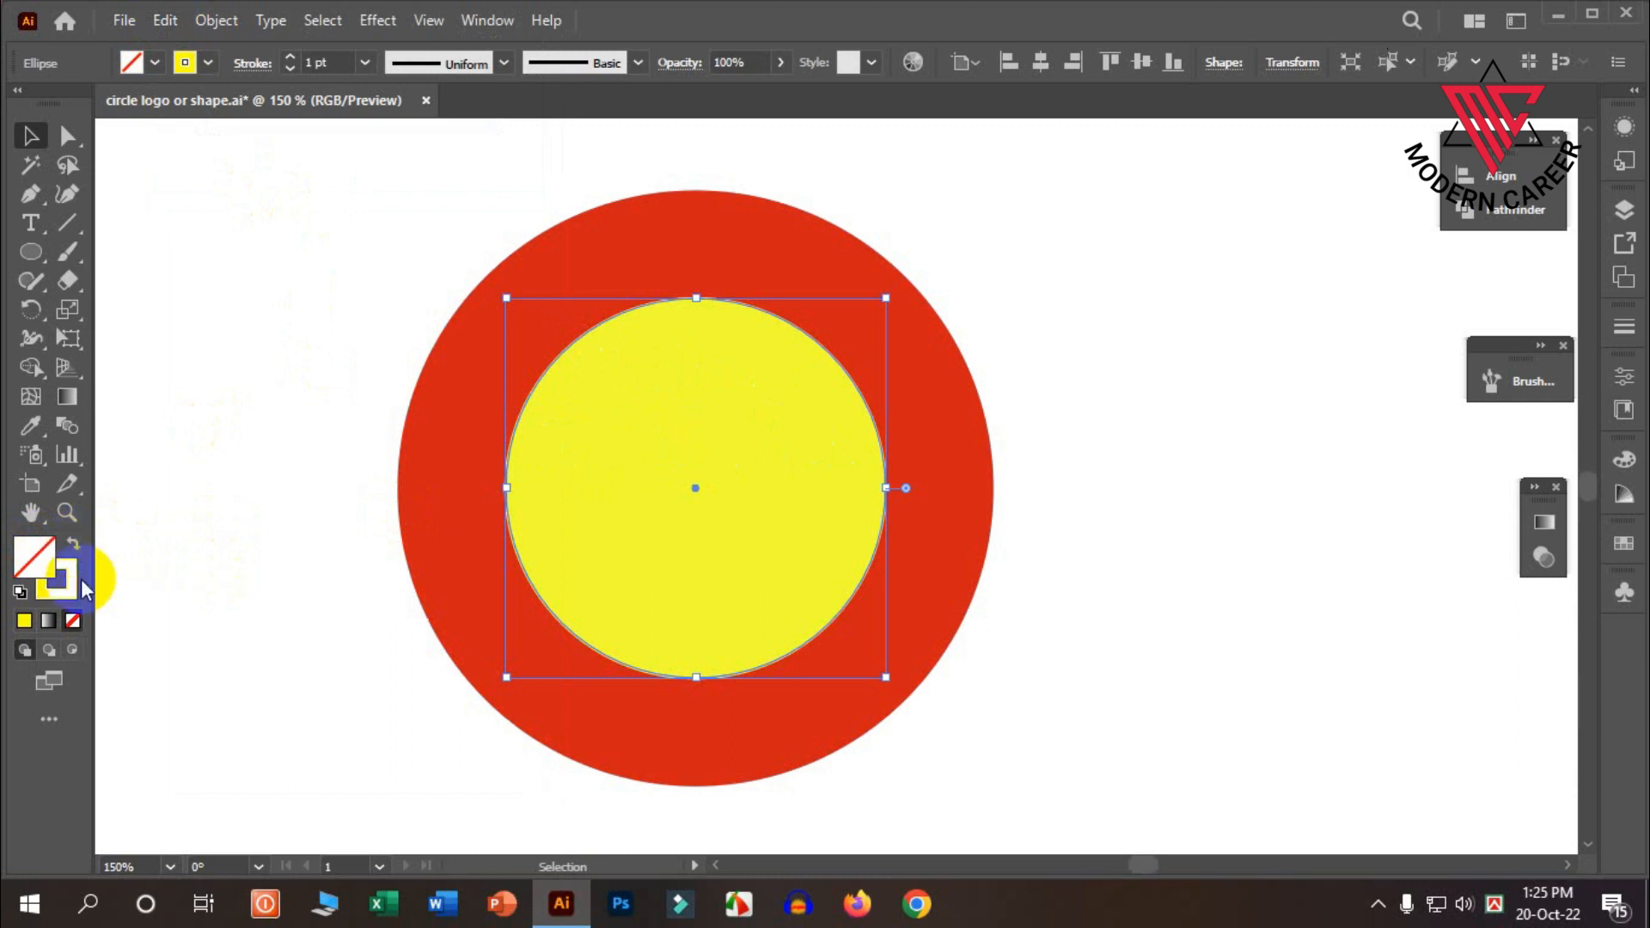
pyautogui.click(57, 582)
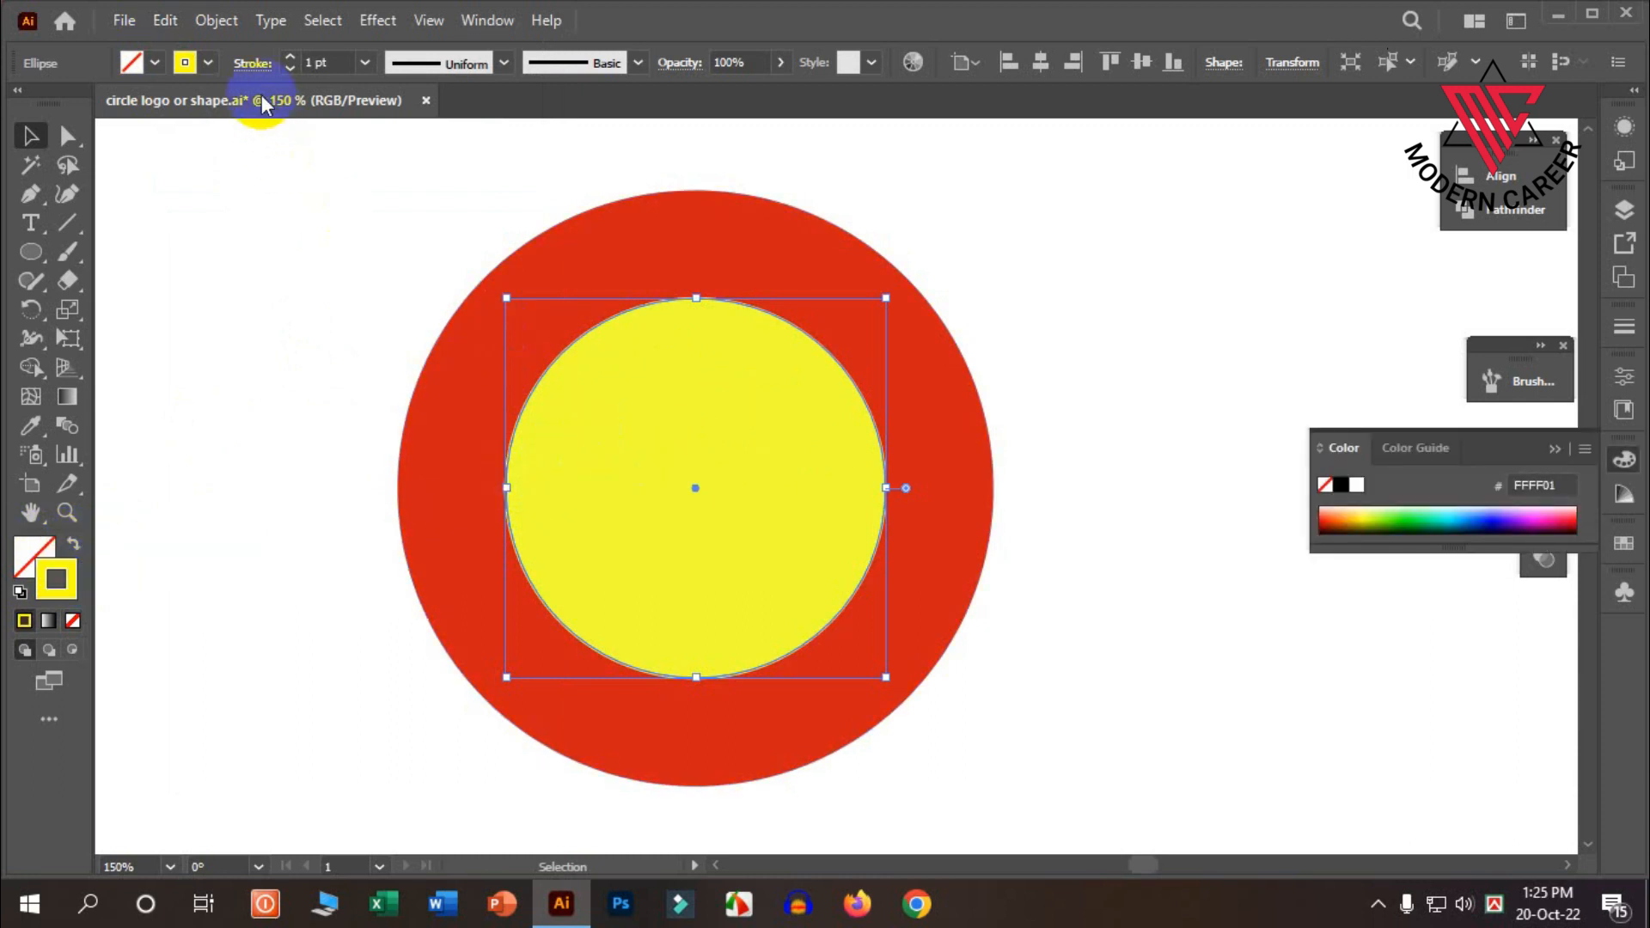
pyautogui.click(208, 64)
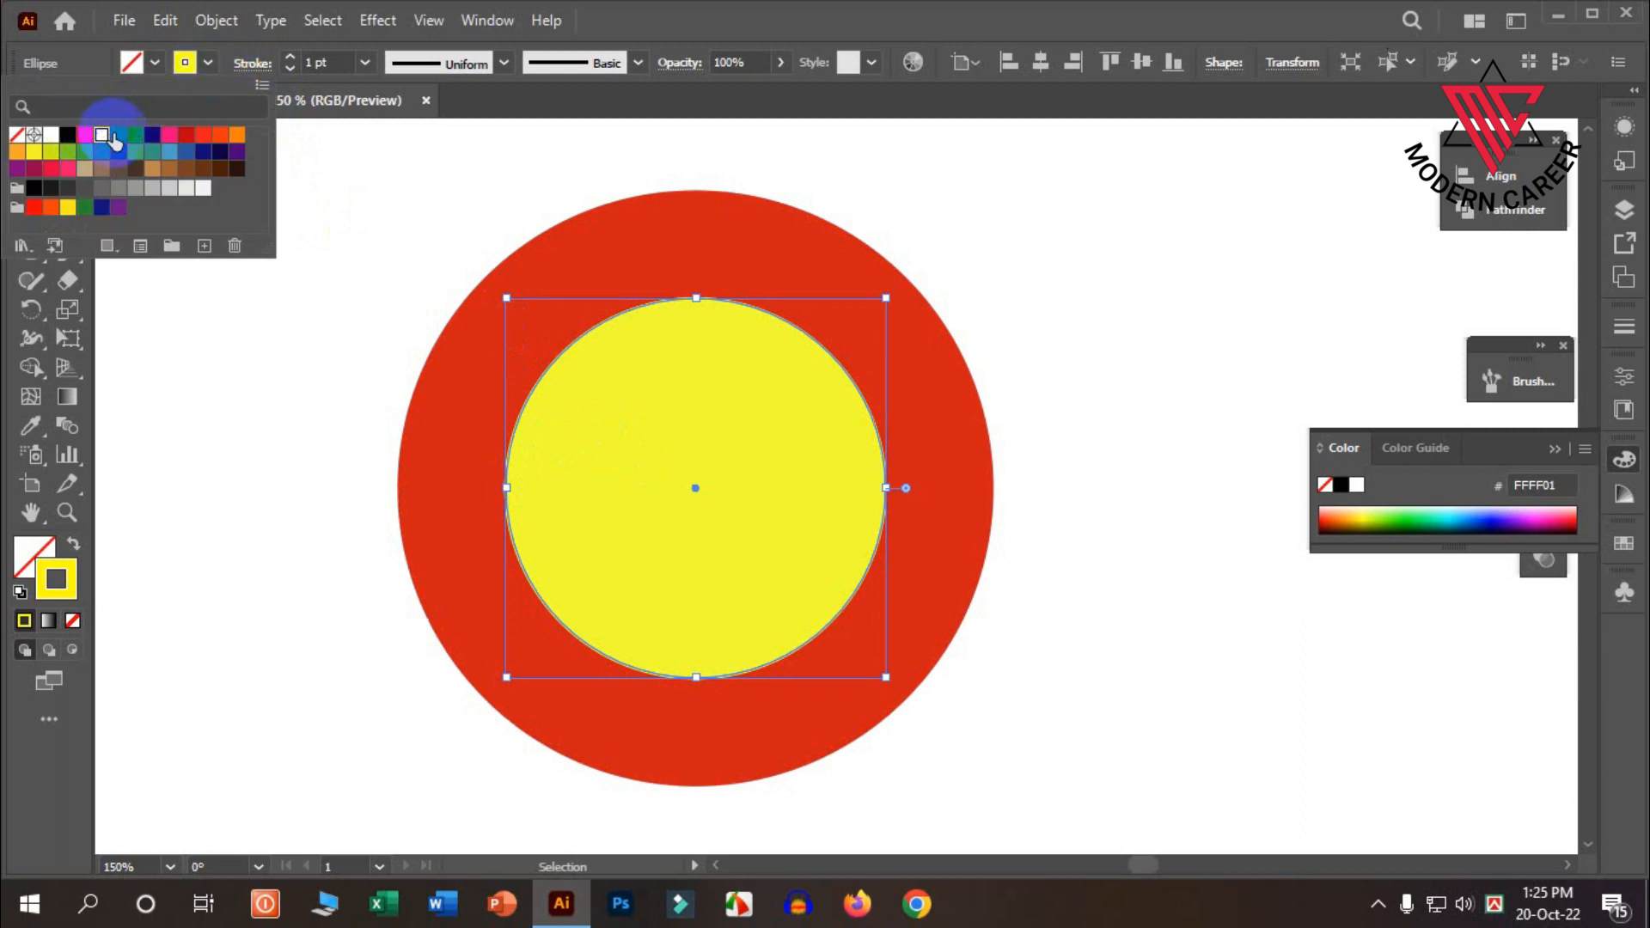
pyautogui.click(68, 135)
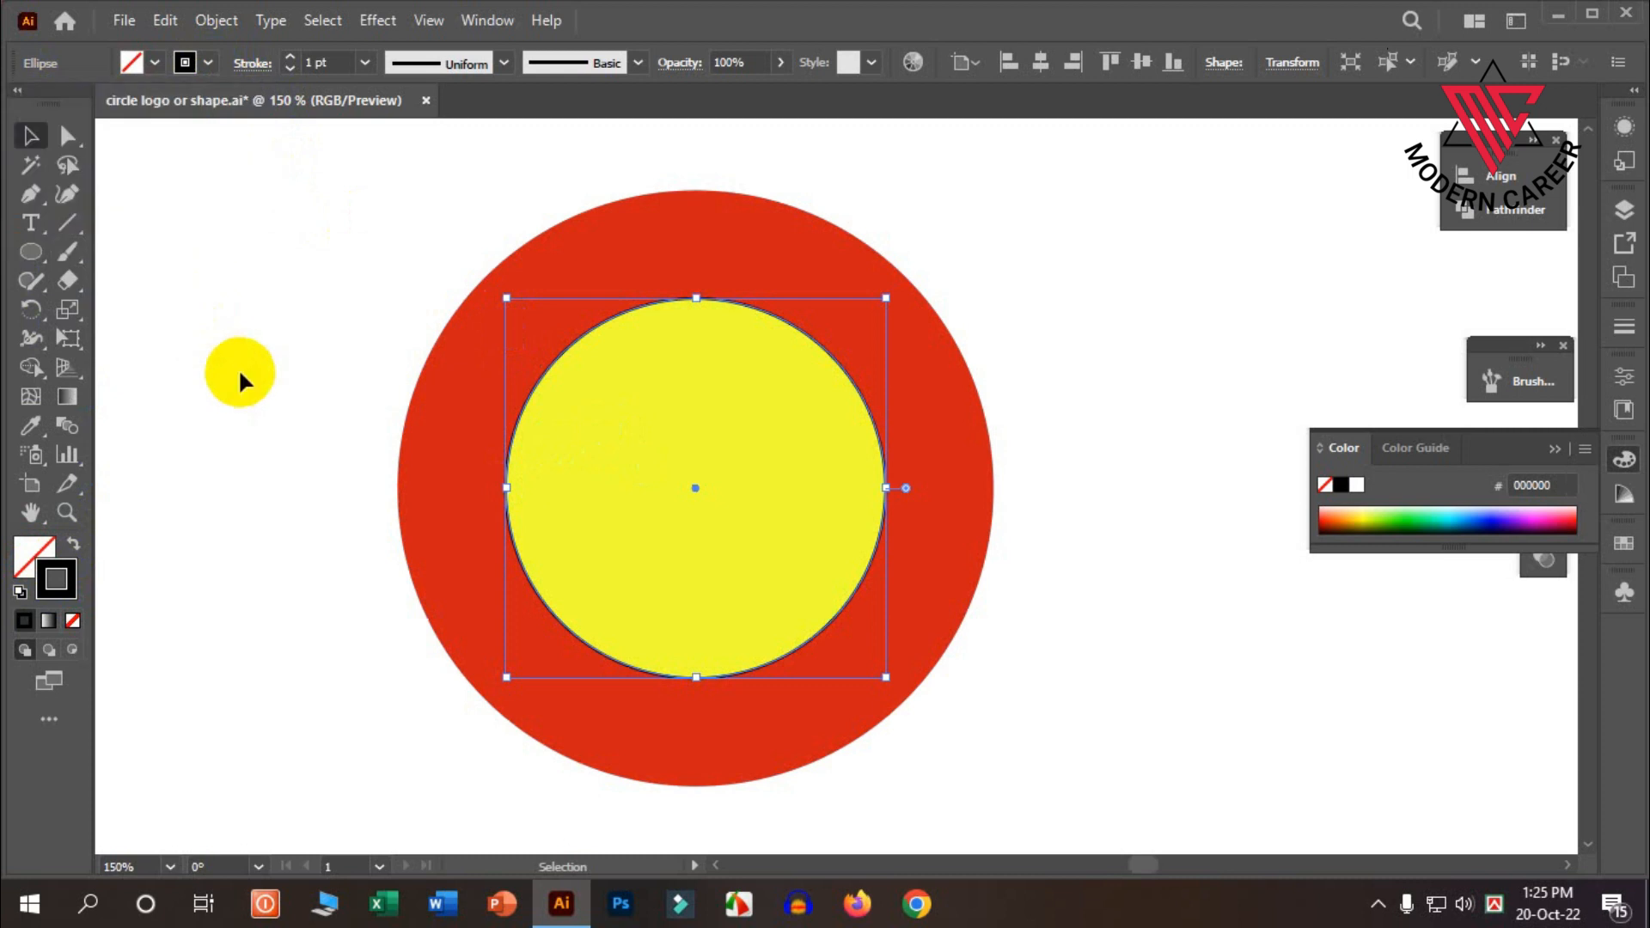
pyautogui.click(293, 58)
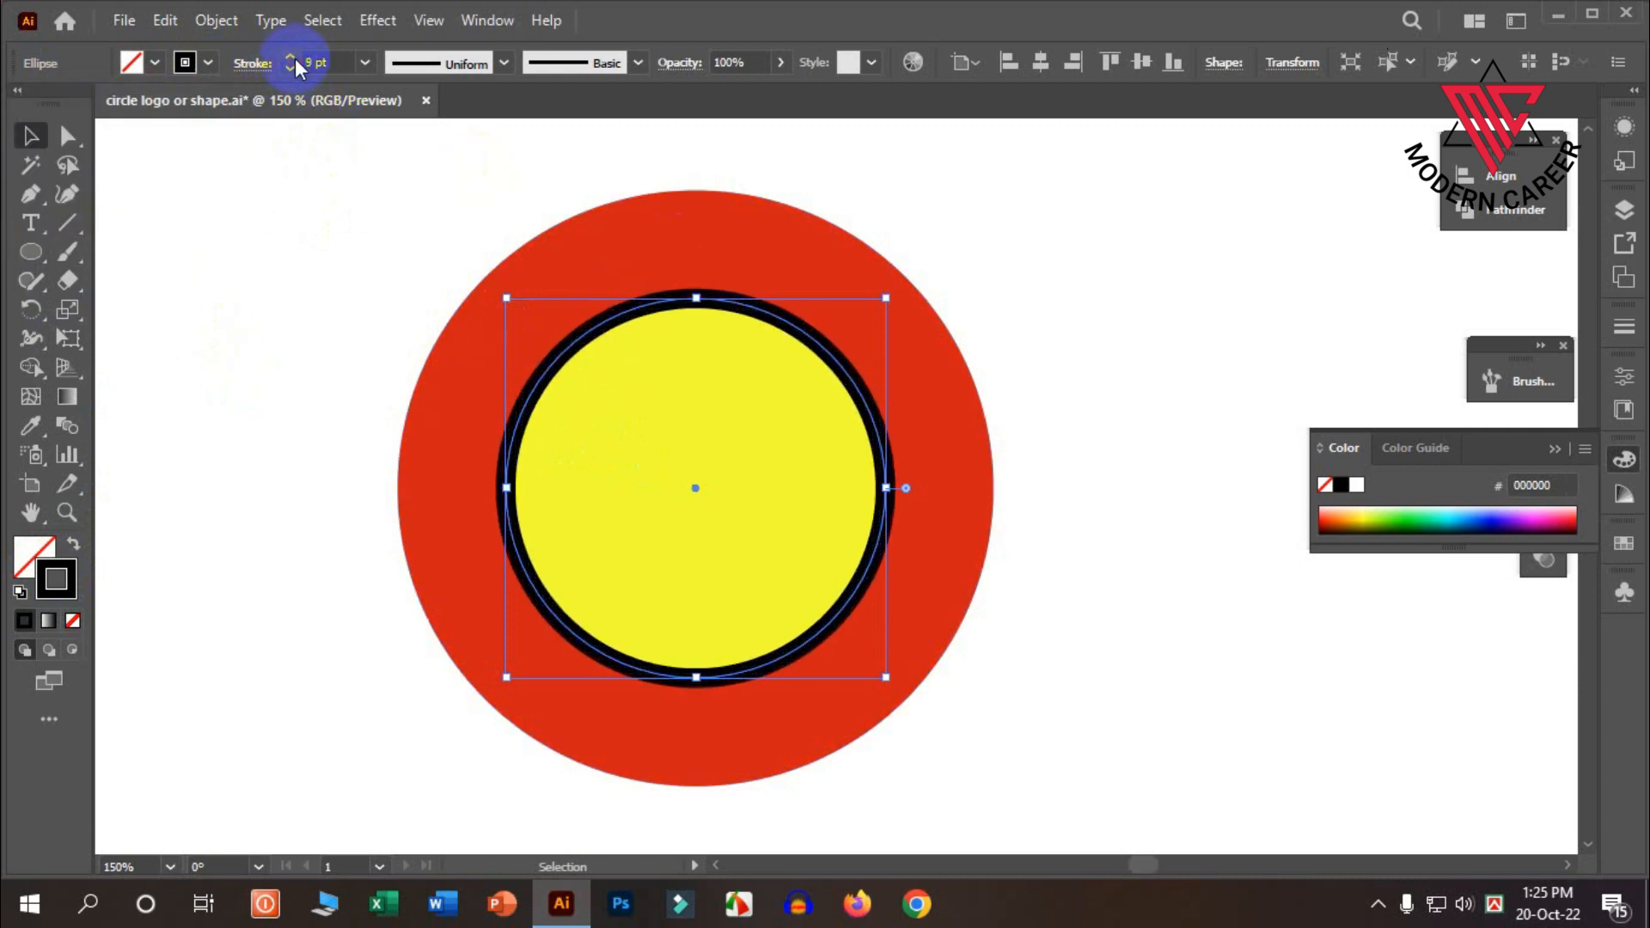
pyautogui.click(293, 58)
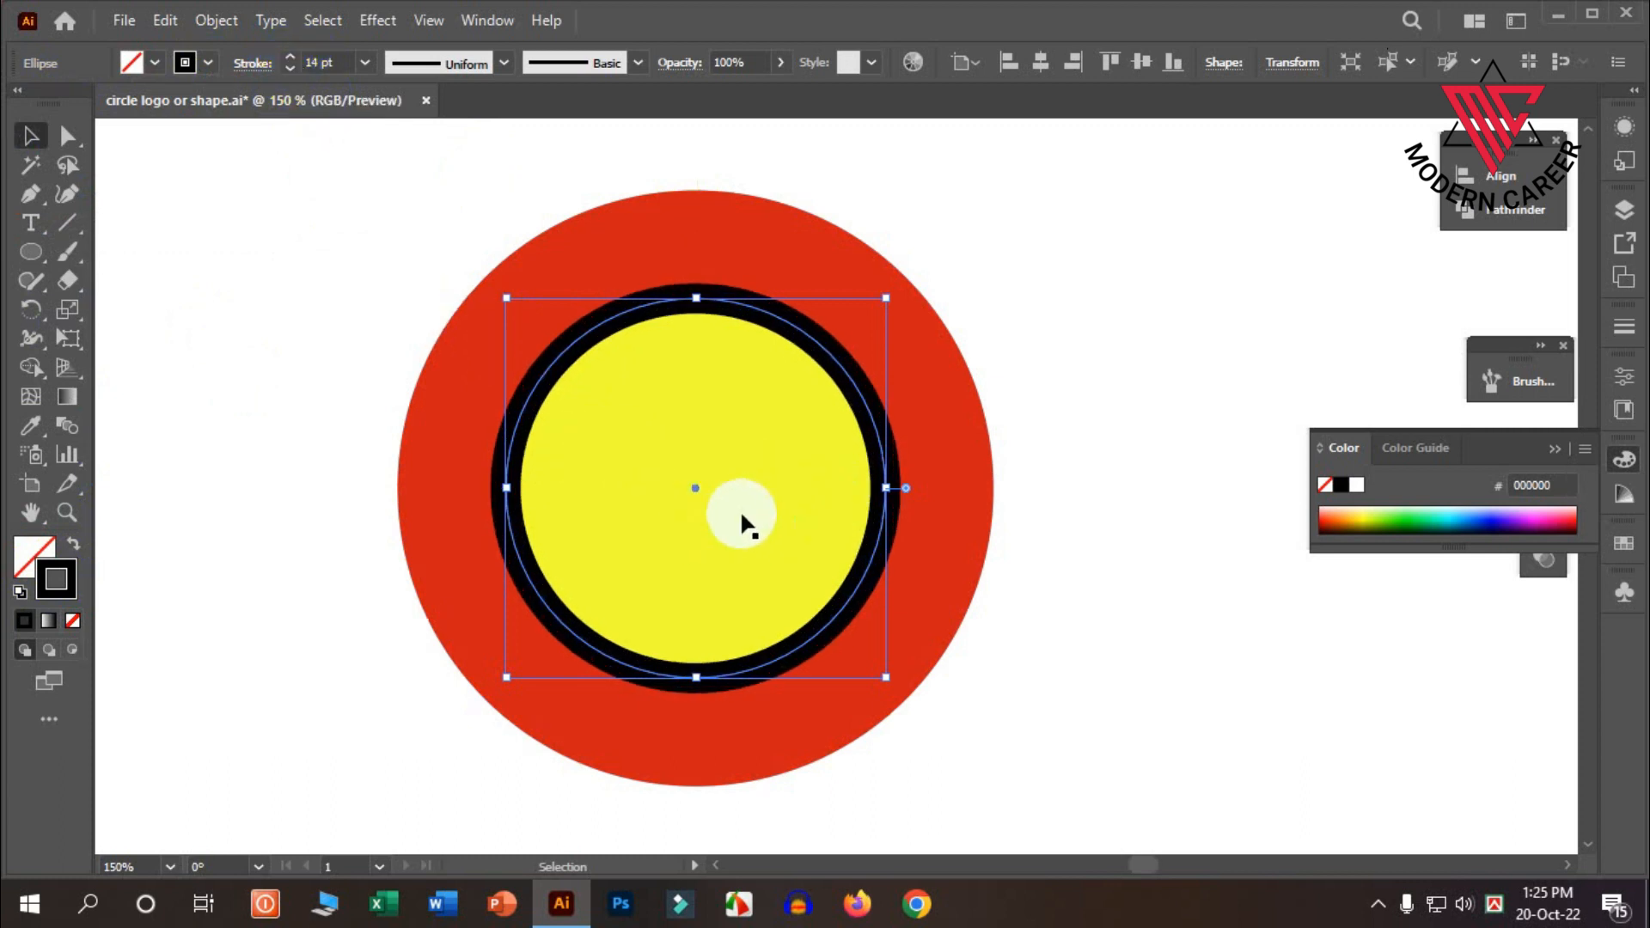
# Step: Try enlarging the black ring toward the red circle's left edge, and undo the resize
pyautogui.moveTo(505, 486); pyautogui.dragTo(405, 478)
pyautogui.hotkey('ctrl', 'z')
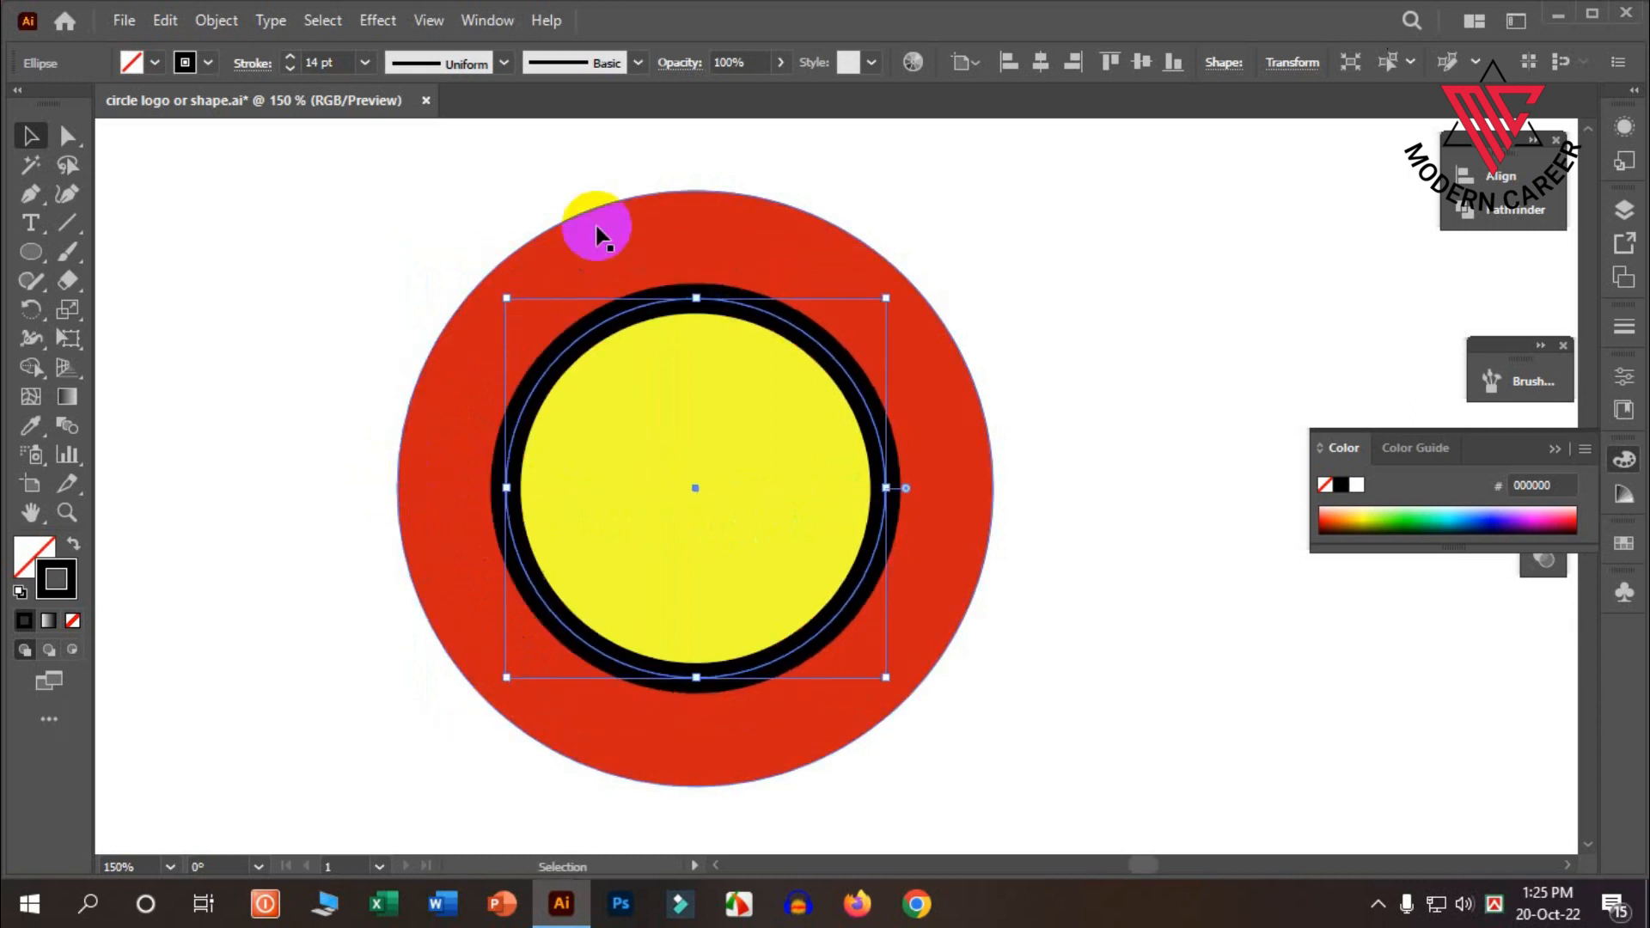
# Step: Increase the black ring's stroke weight to 20 pt
pyautogui.click(291, 59)
pyautogui.click(290, 60)
pyautogui.click(291, 59)
pyautogui.click(291, 60)
pyautogui.click(291, 60)
pyautogui.click(290, 60)
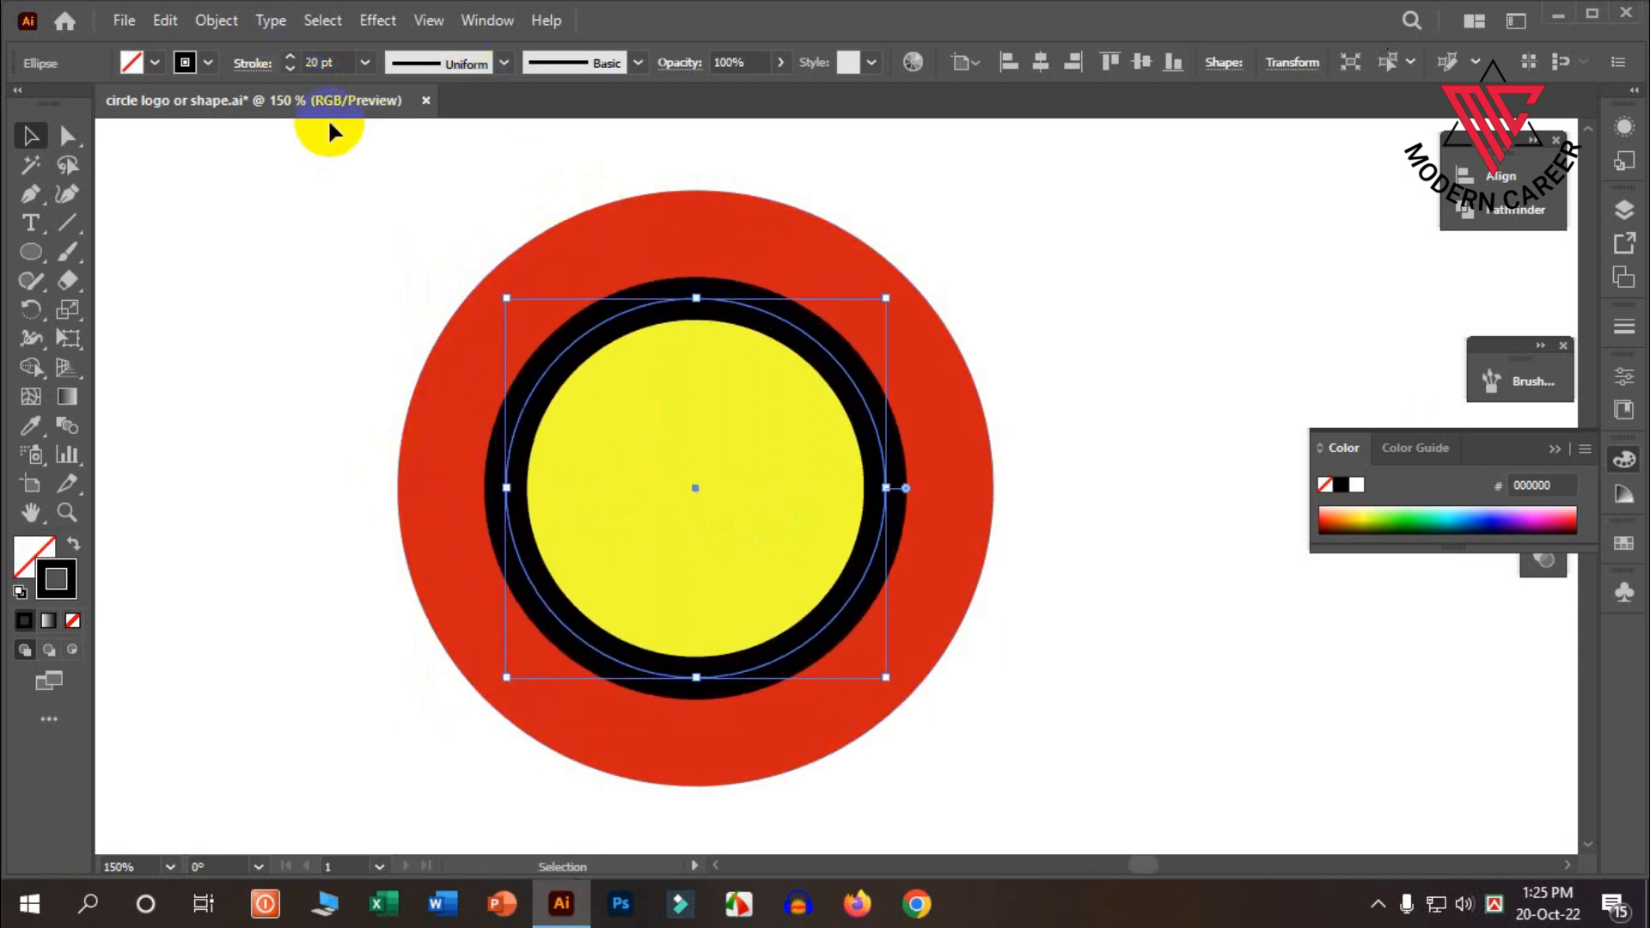
# Step: Enlarge the black ring proportionally to about 223 px so it reaches the red circle's left edge, and reselect it
pyautogui.moveTo(505, 486); pyautogui.dragTo(415, 488)
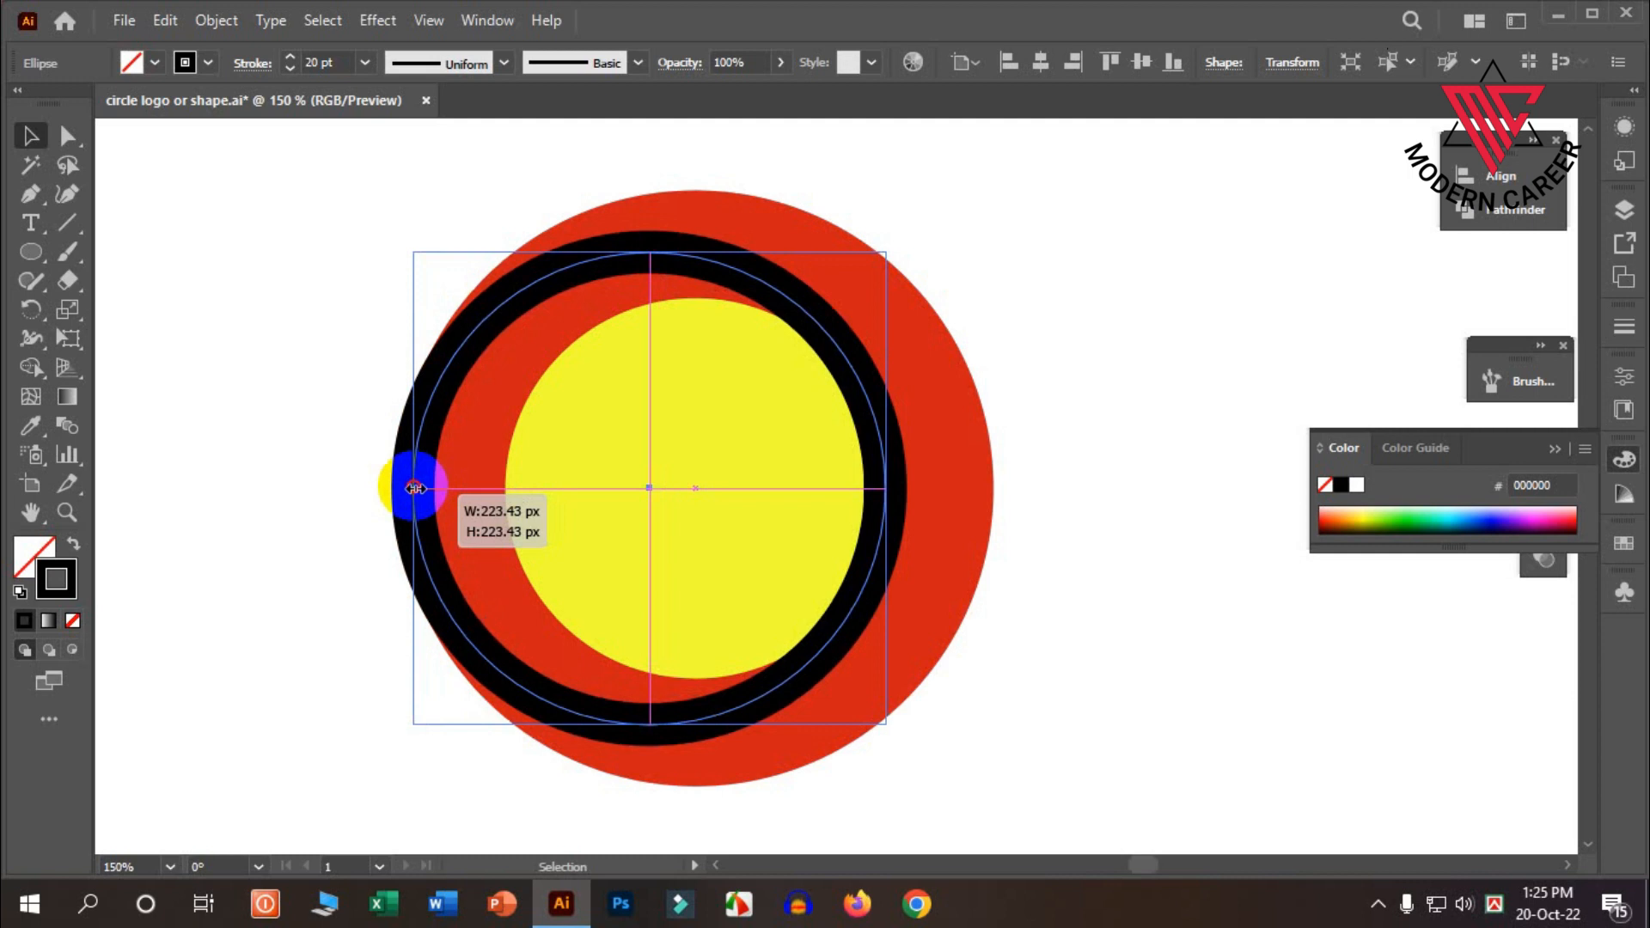
pyautogui.moveTo(415, 488); pyautogui.dragTo(415, 488)
pyautogui.click(1071, 497)
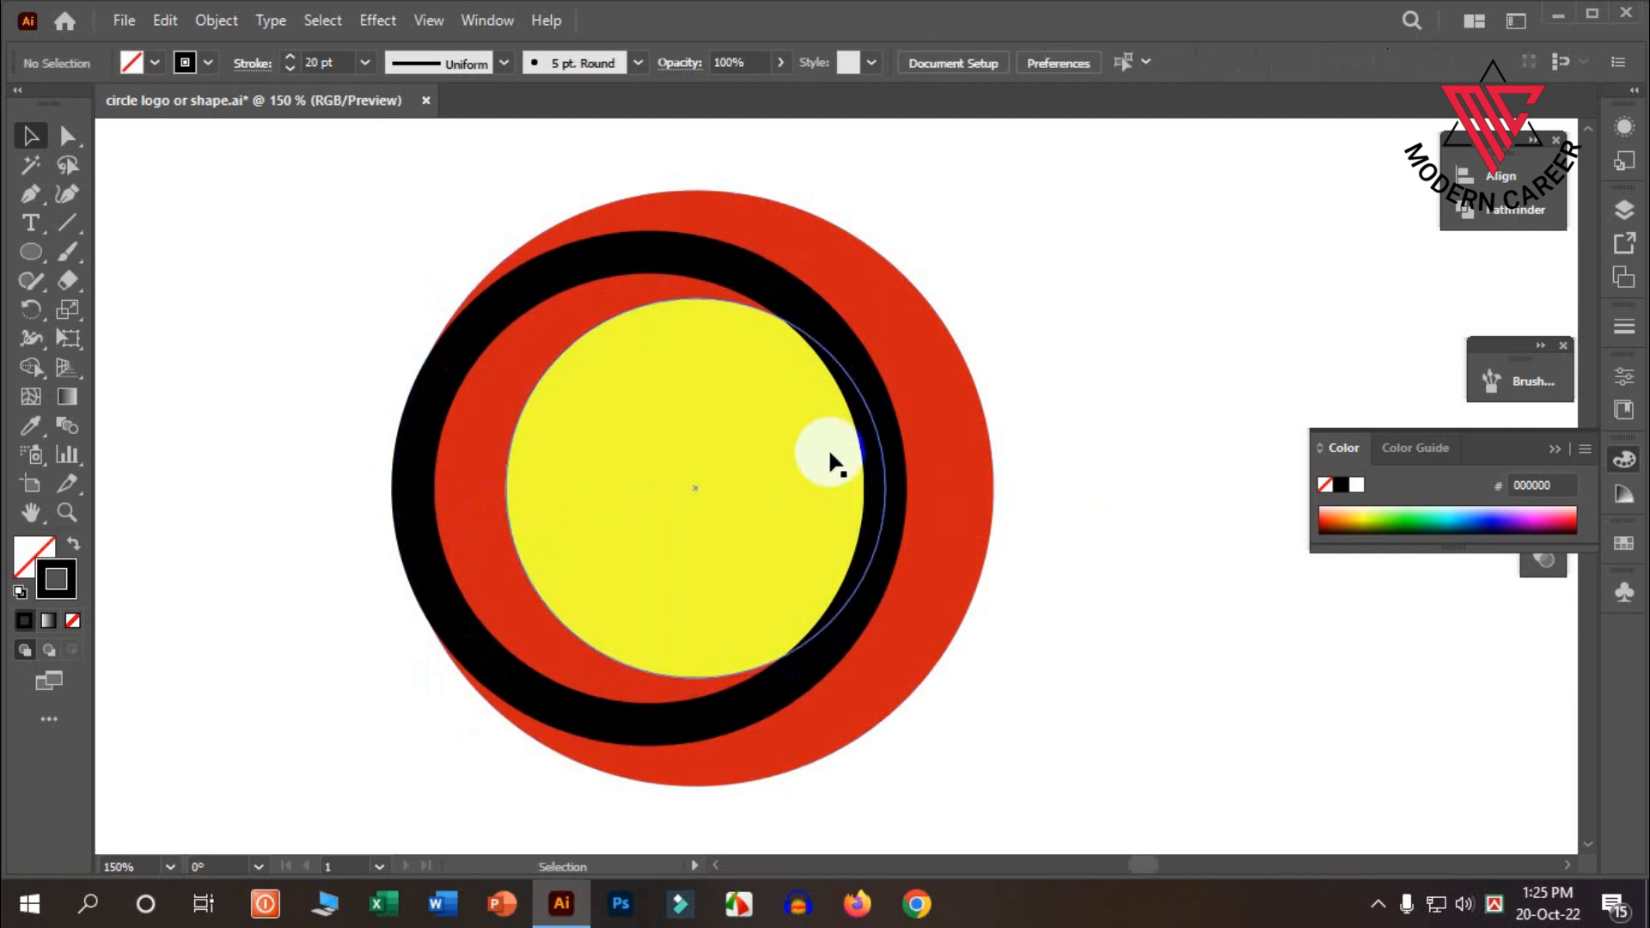
pyautogui.click(863, 383)
pyautogui.click(856, 360)
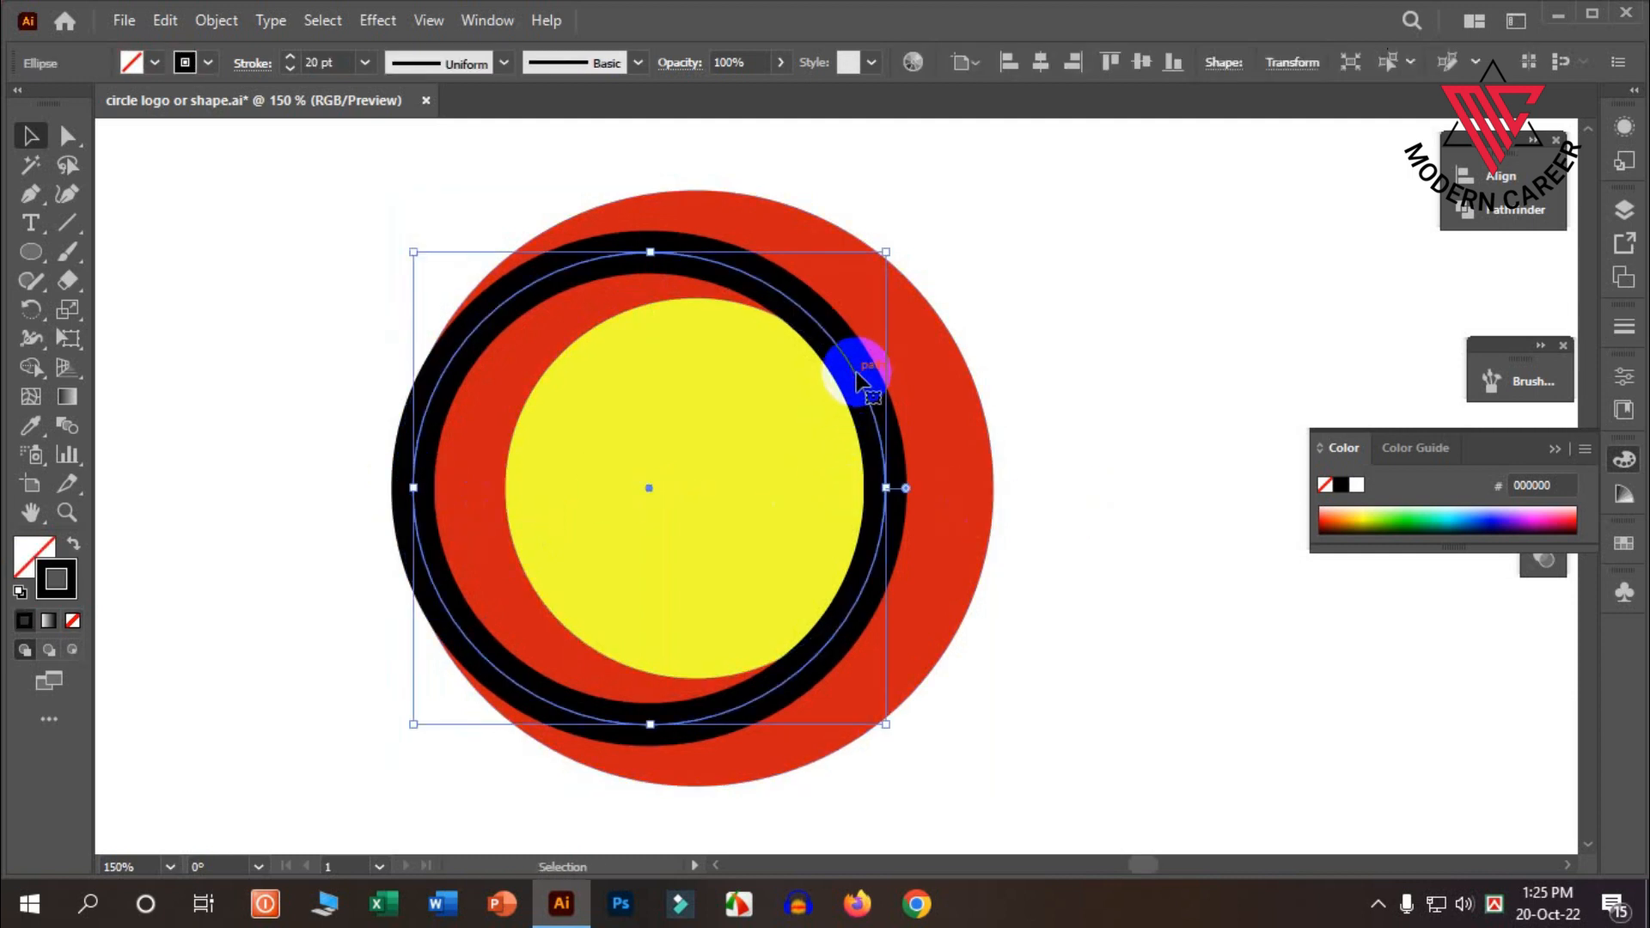
# Step: Try expanding the black ring's fill and stroke into a shape, and undo each expansion
pyautogui.click(234, 23)
pyautogui.click(320, 295)
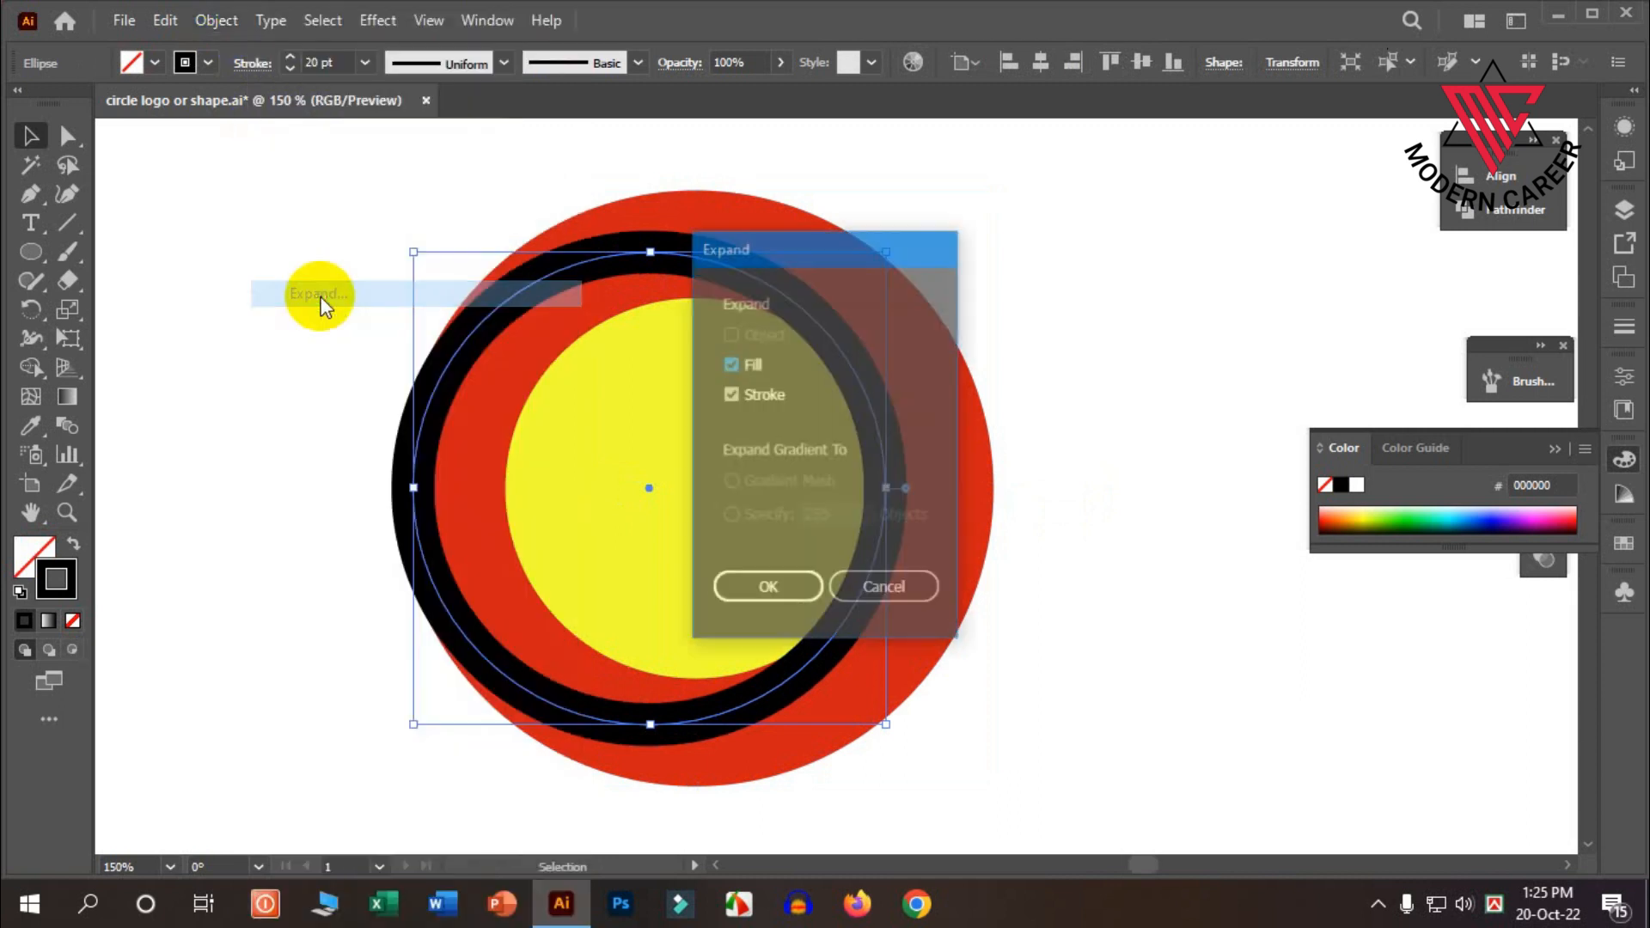
pyautogui.click(736, 601)
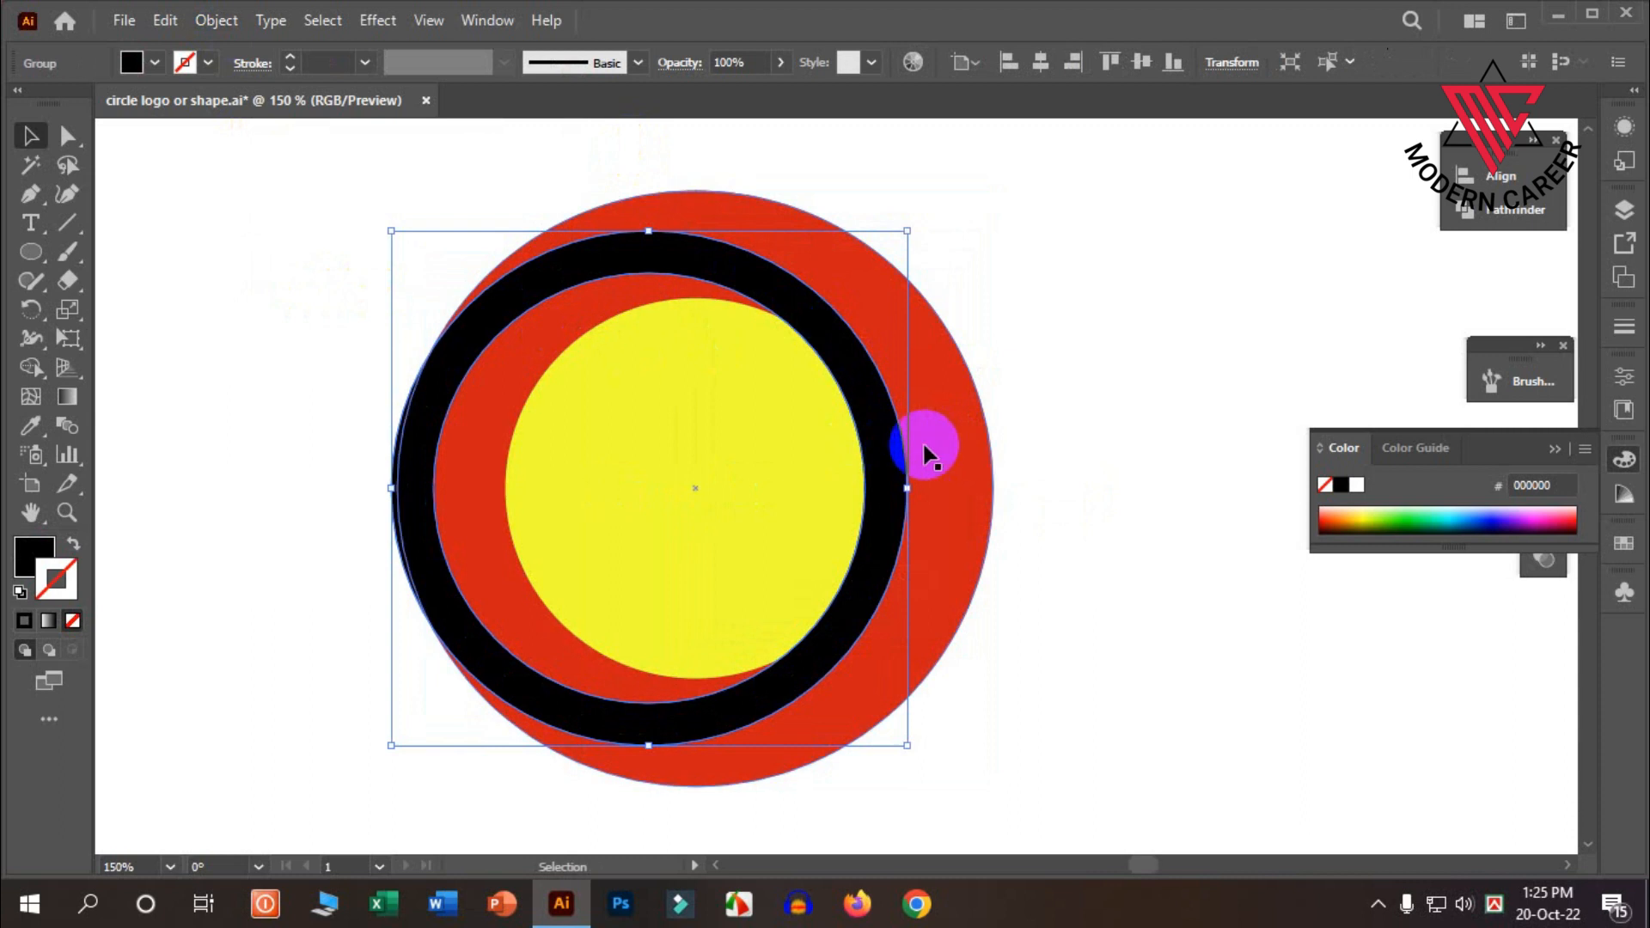
pyautogui.scroll(-1, 920, 445)
pyautogui.hotkey('ctrl', 'z')
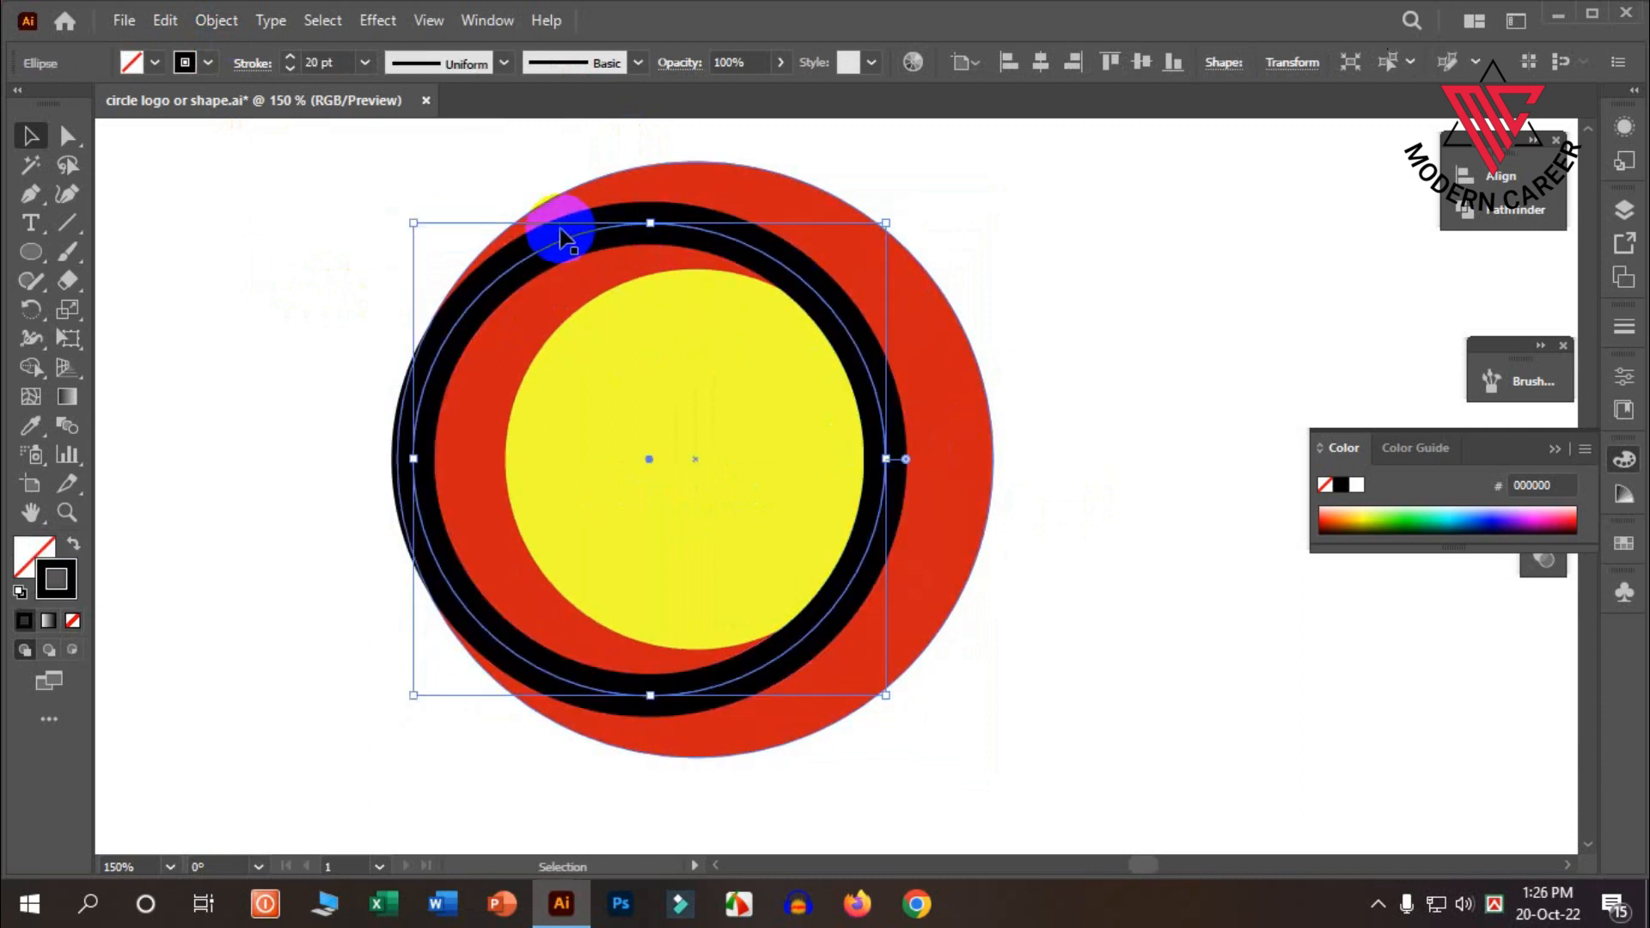
pyautogui.click(216, 20)
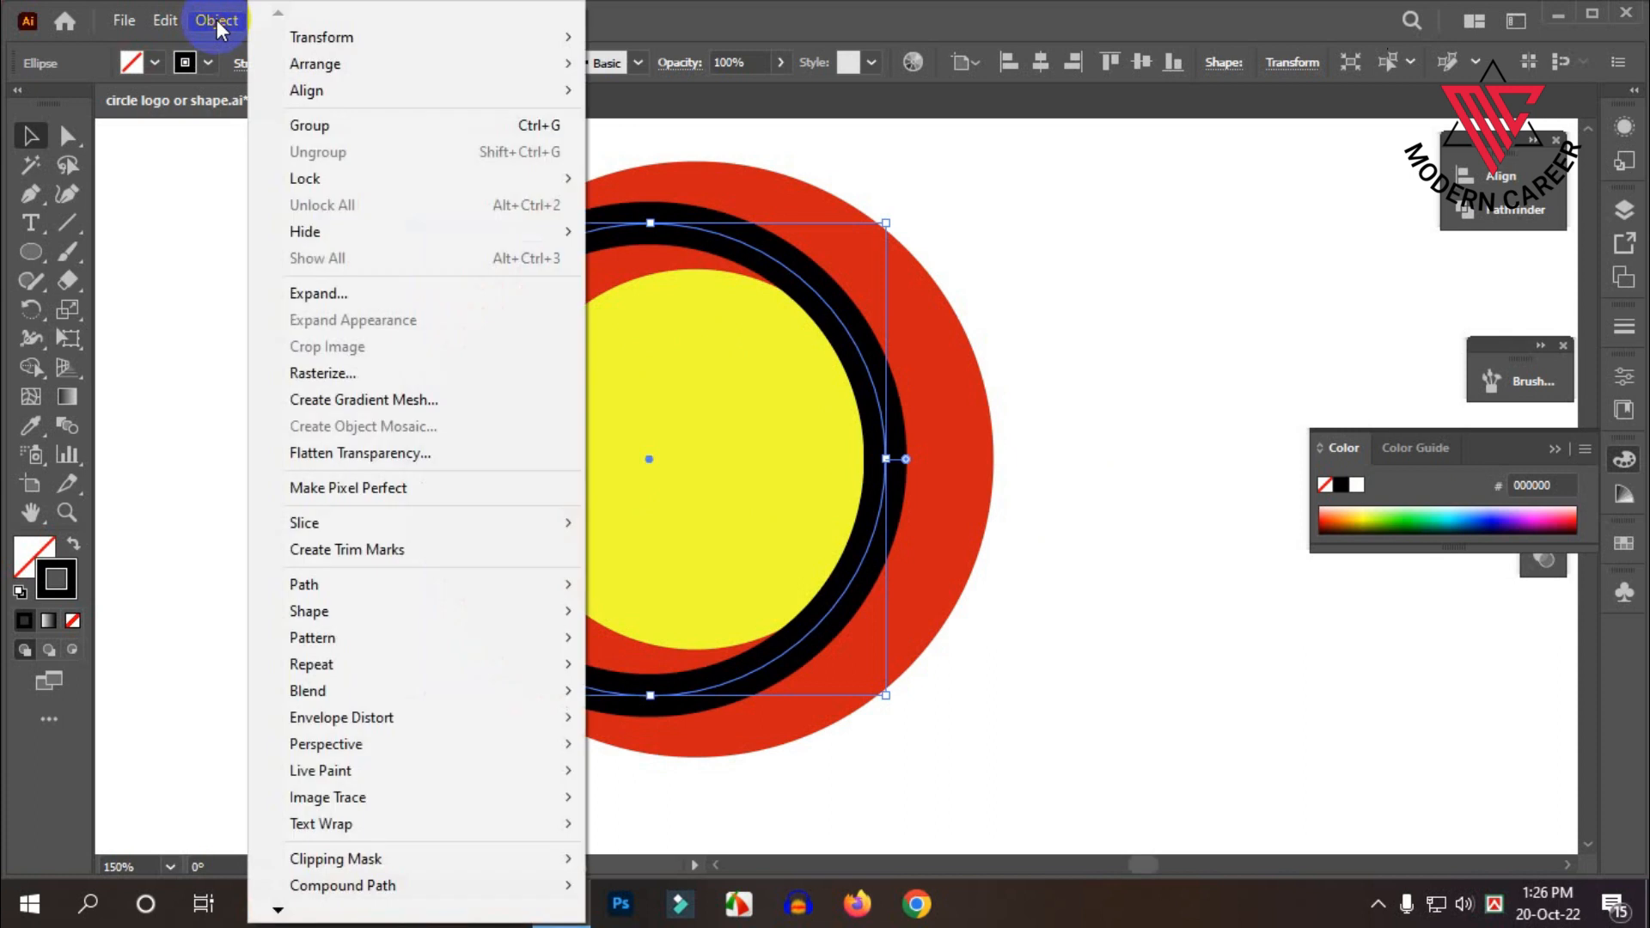
pyautogui.click(333, 292)
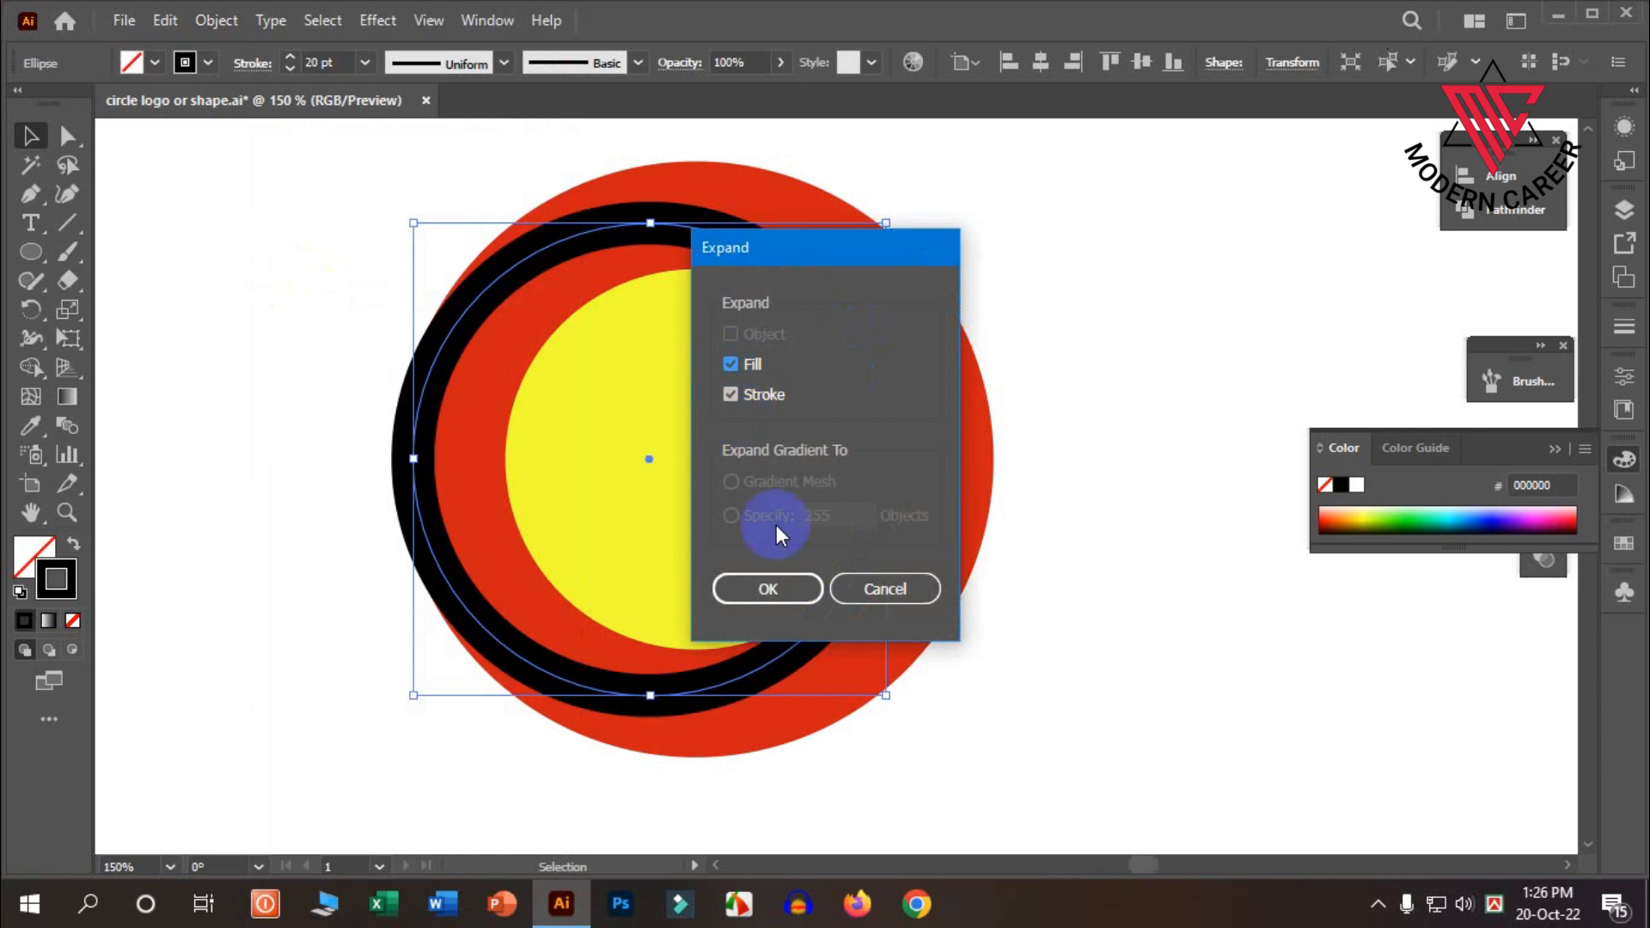
pyautogui.click(773, 593)
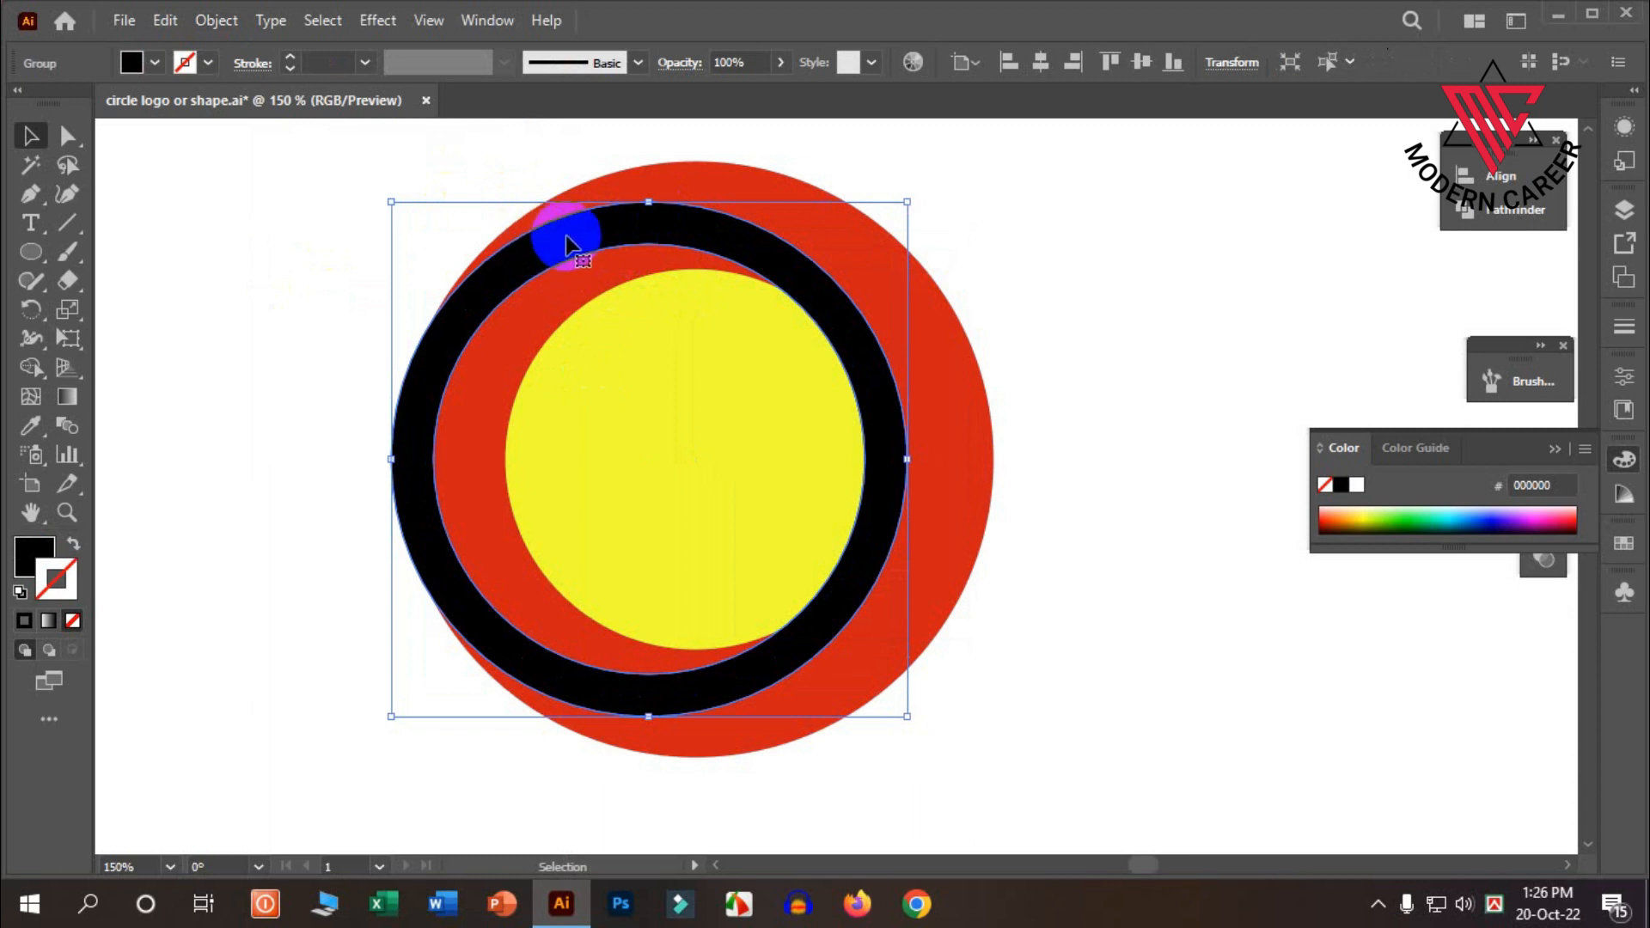
pyautogui.hotkey('ctrl', 'z')
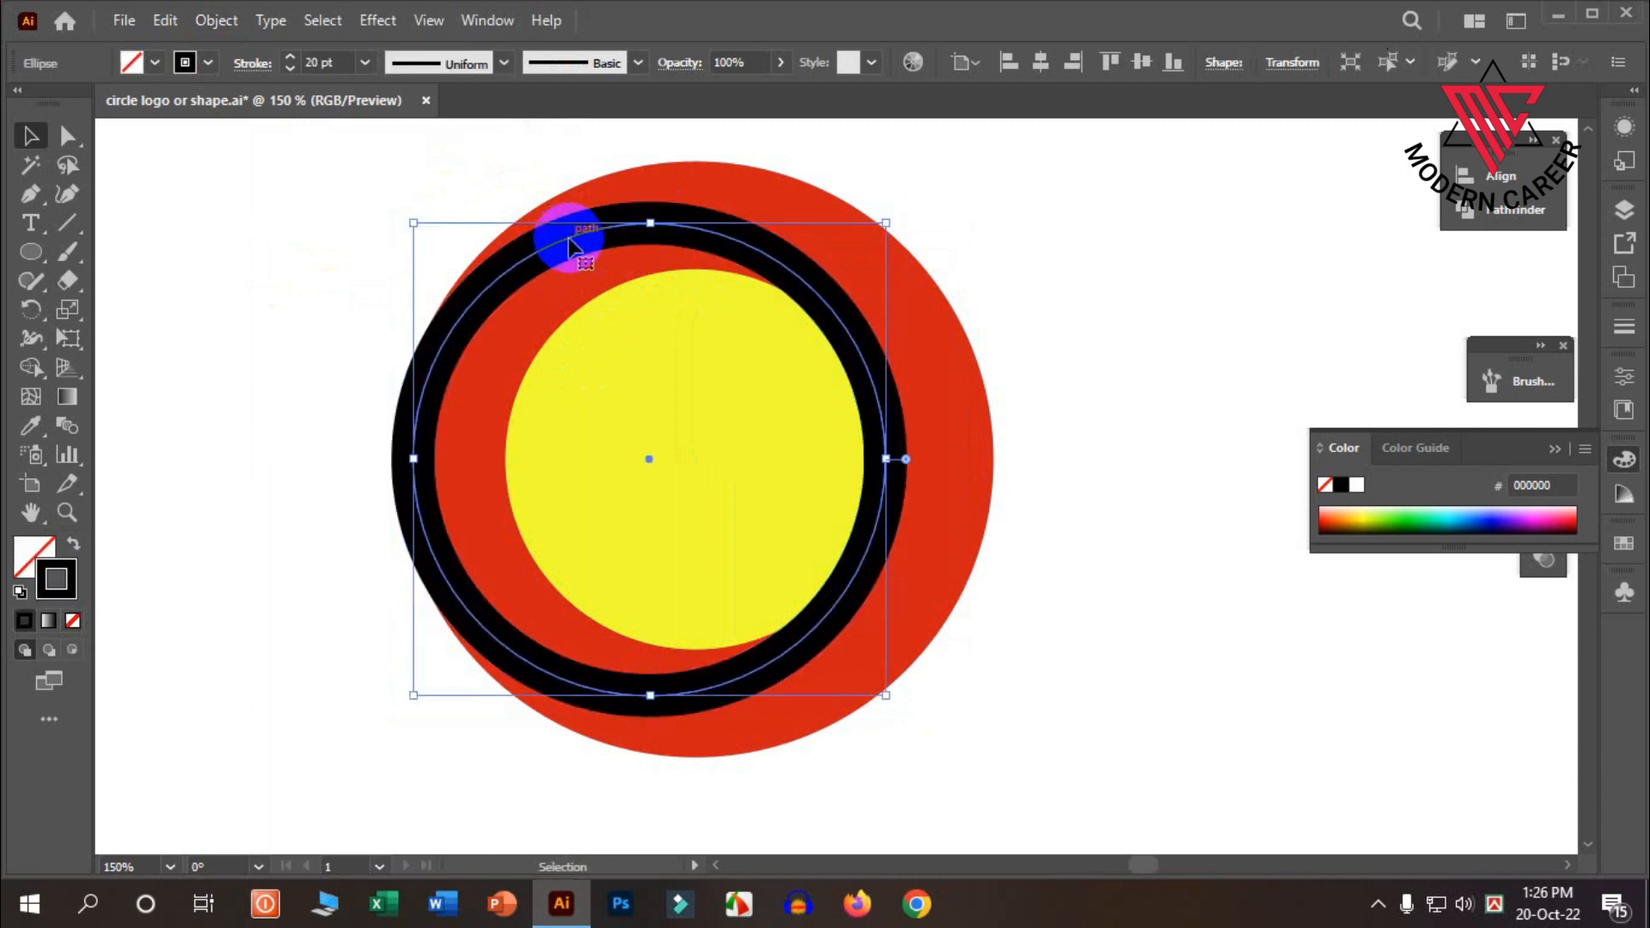
# Step: Convert the black ring's stroke into a filled shape with Outline Stroke
pyautogui.click(216, 20)
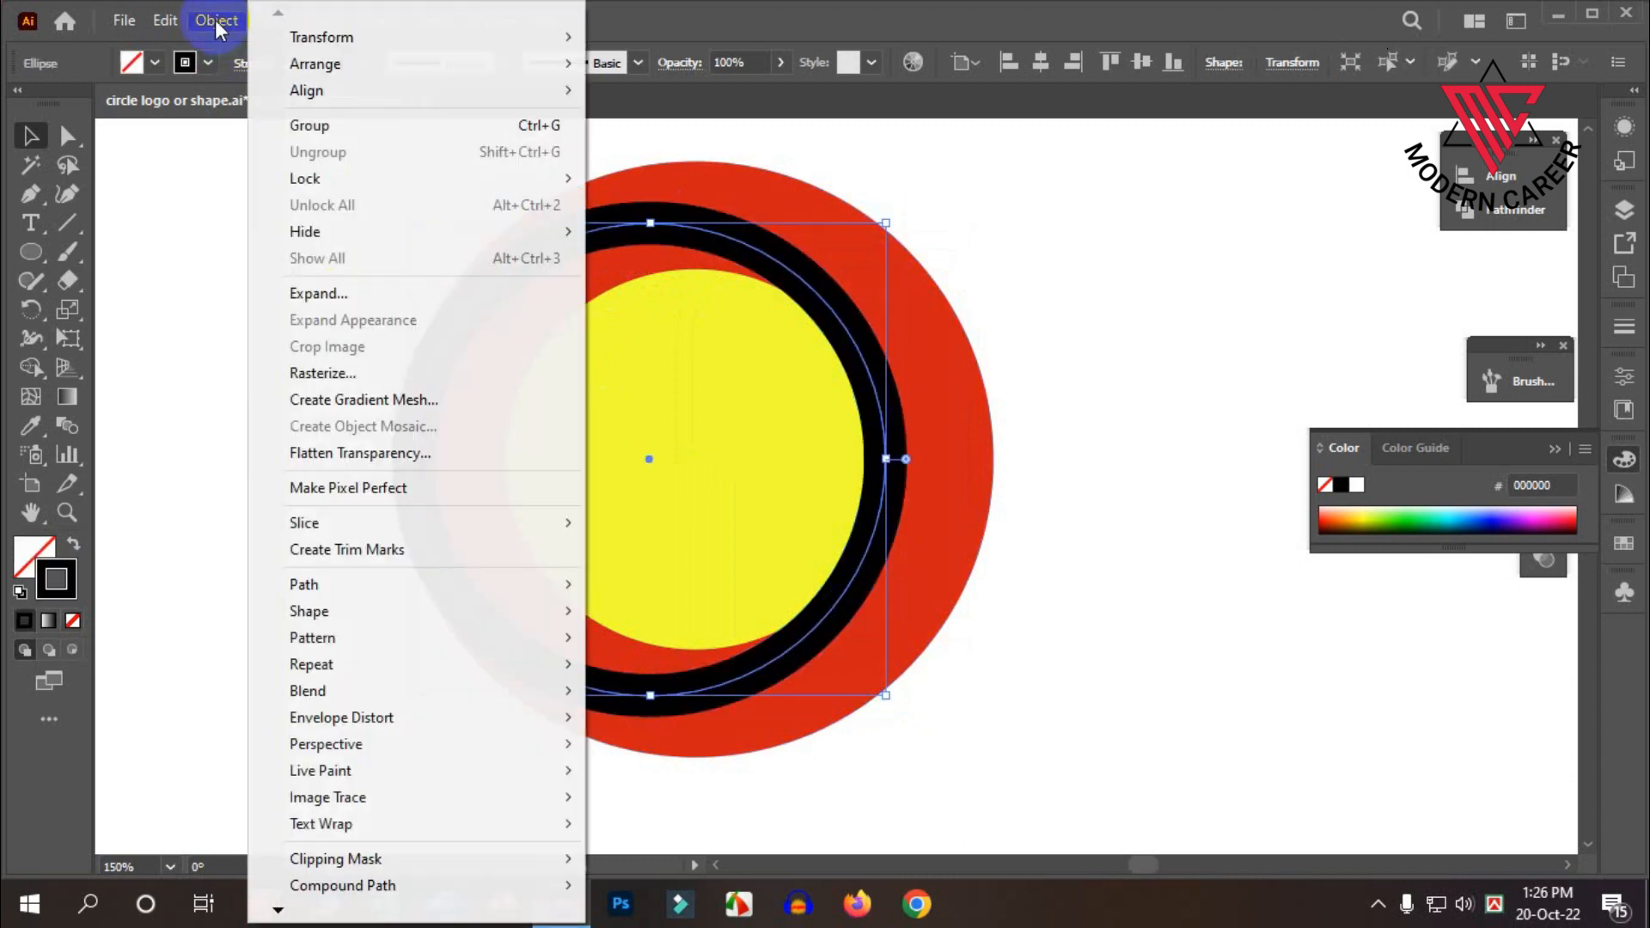
pyautogui.moveTo(364, 574)
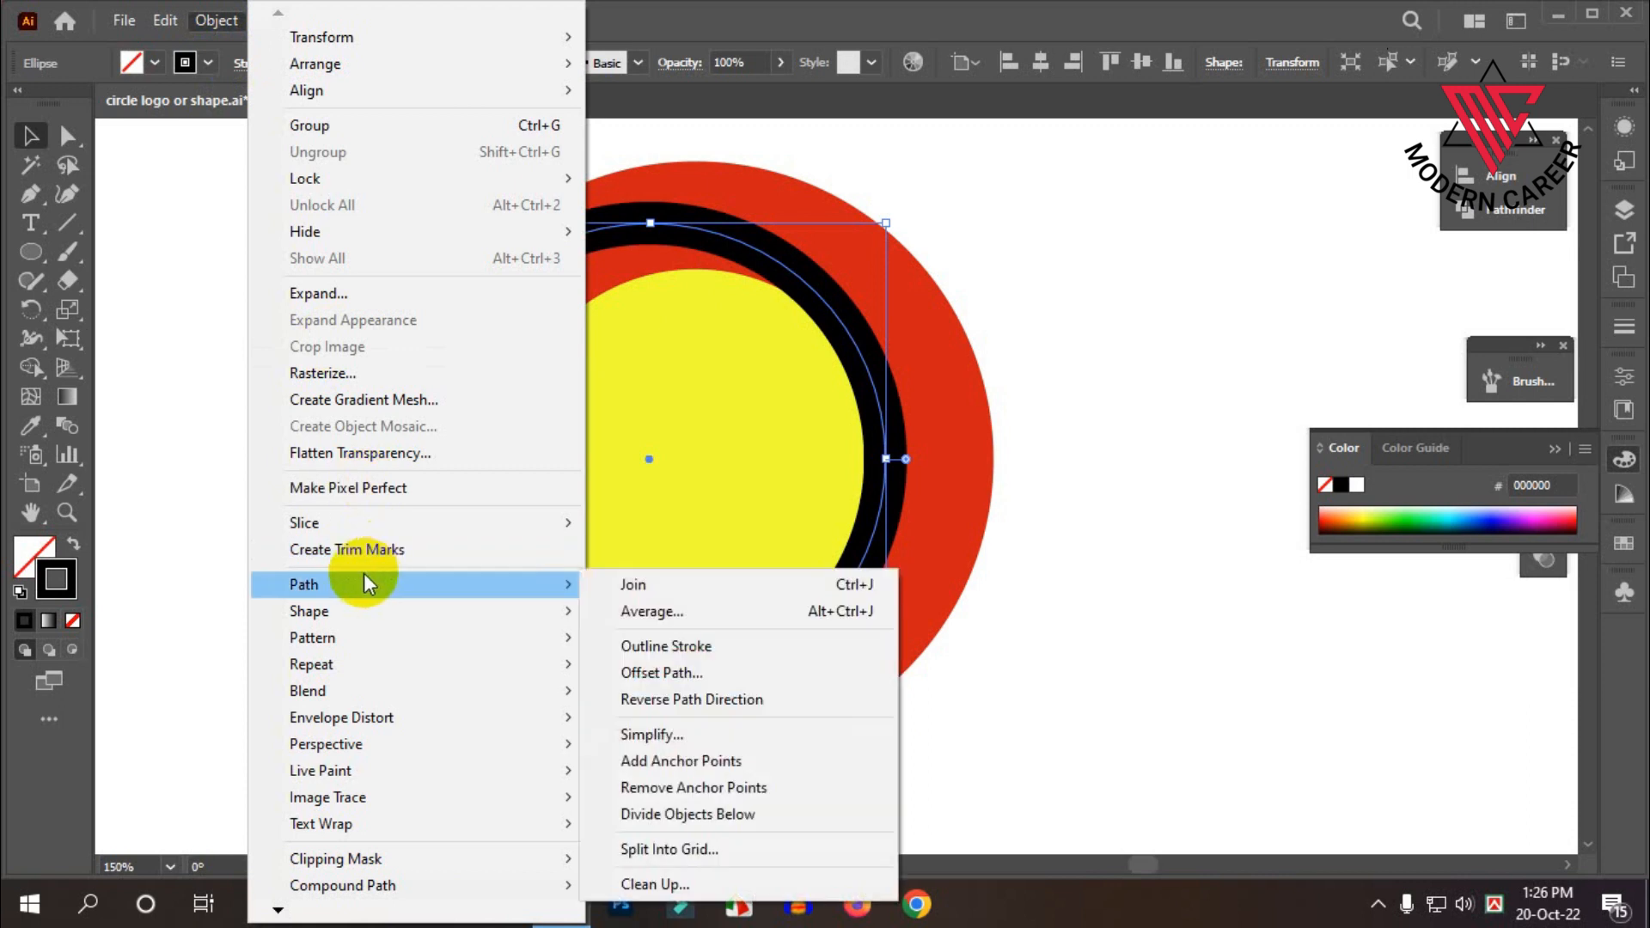
pyautogui.click(670, 643)
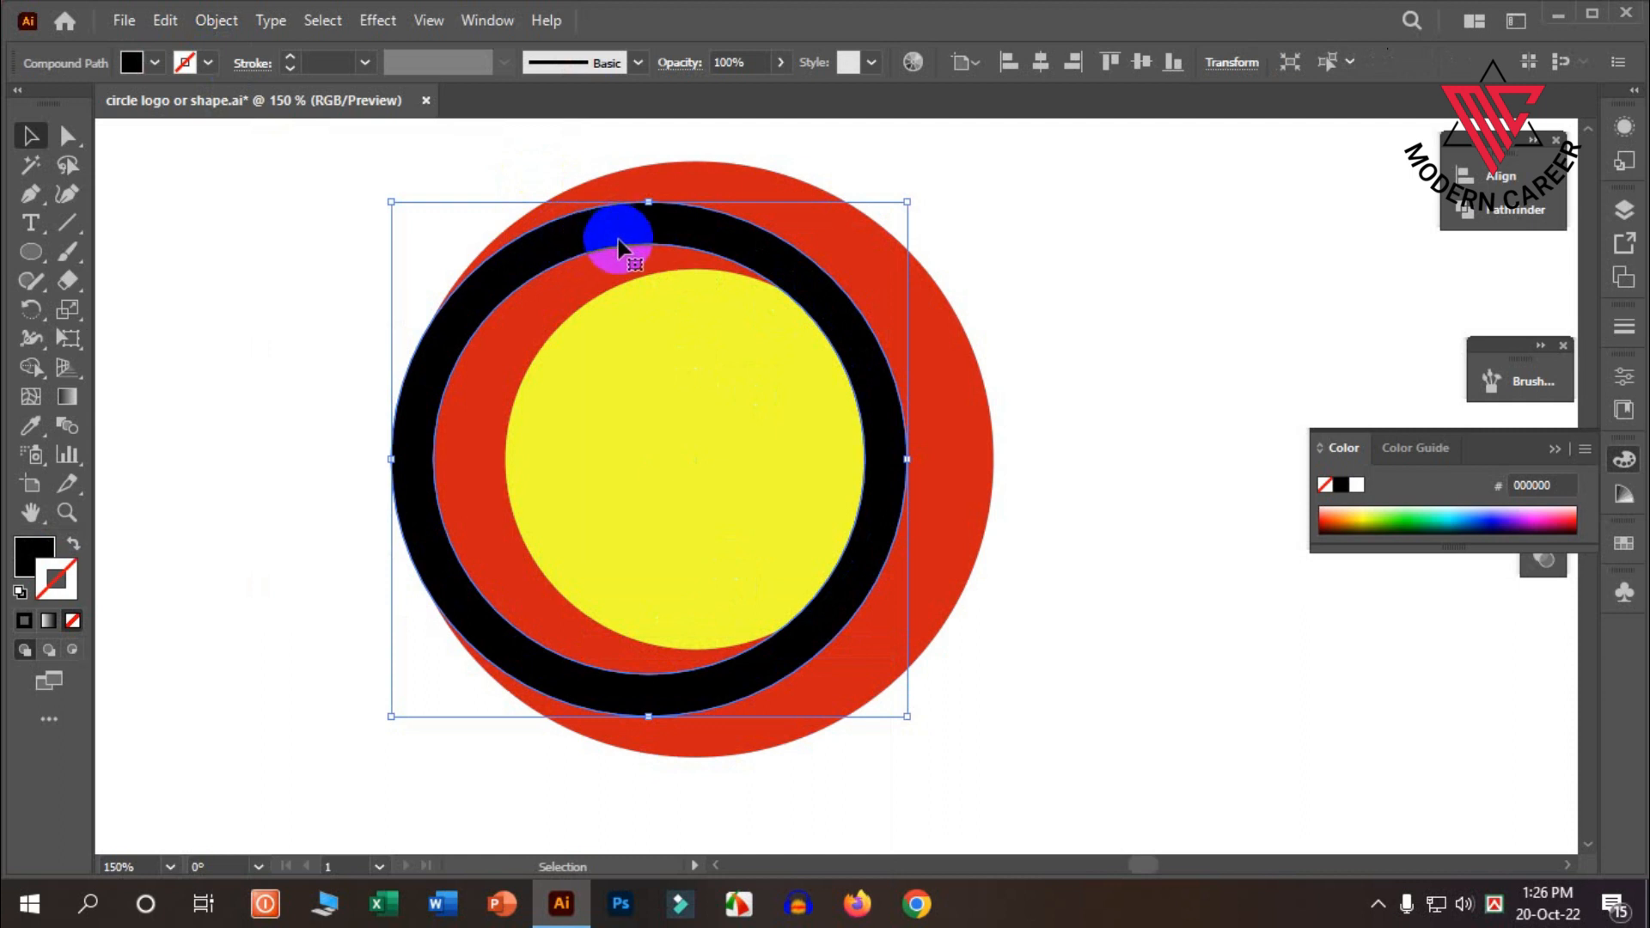
# Step: Select all the circles and remove the black ring, leftover black sliver and yellow circle with the Shape Builder, leaving two red crescents
pyautogui.moveTo(336, 178); pyautogui.dragTo(975, 739)
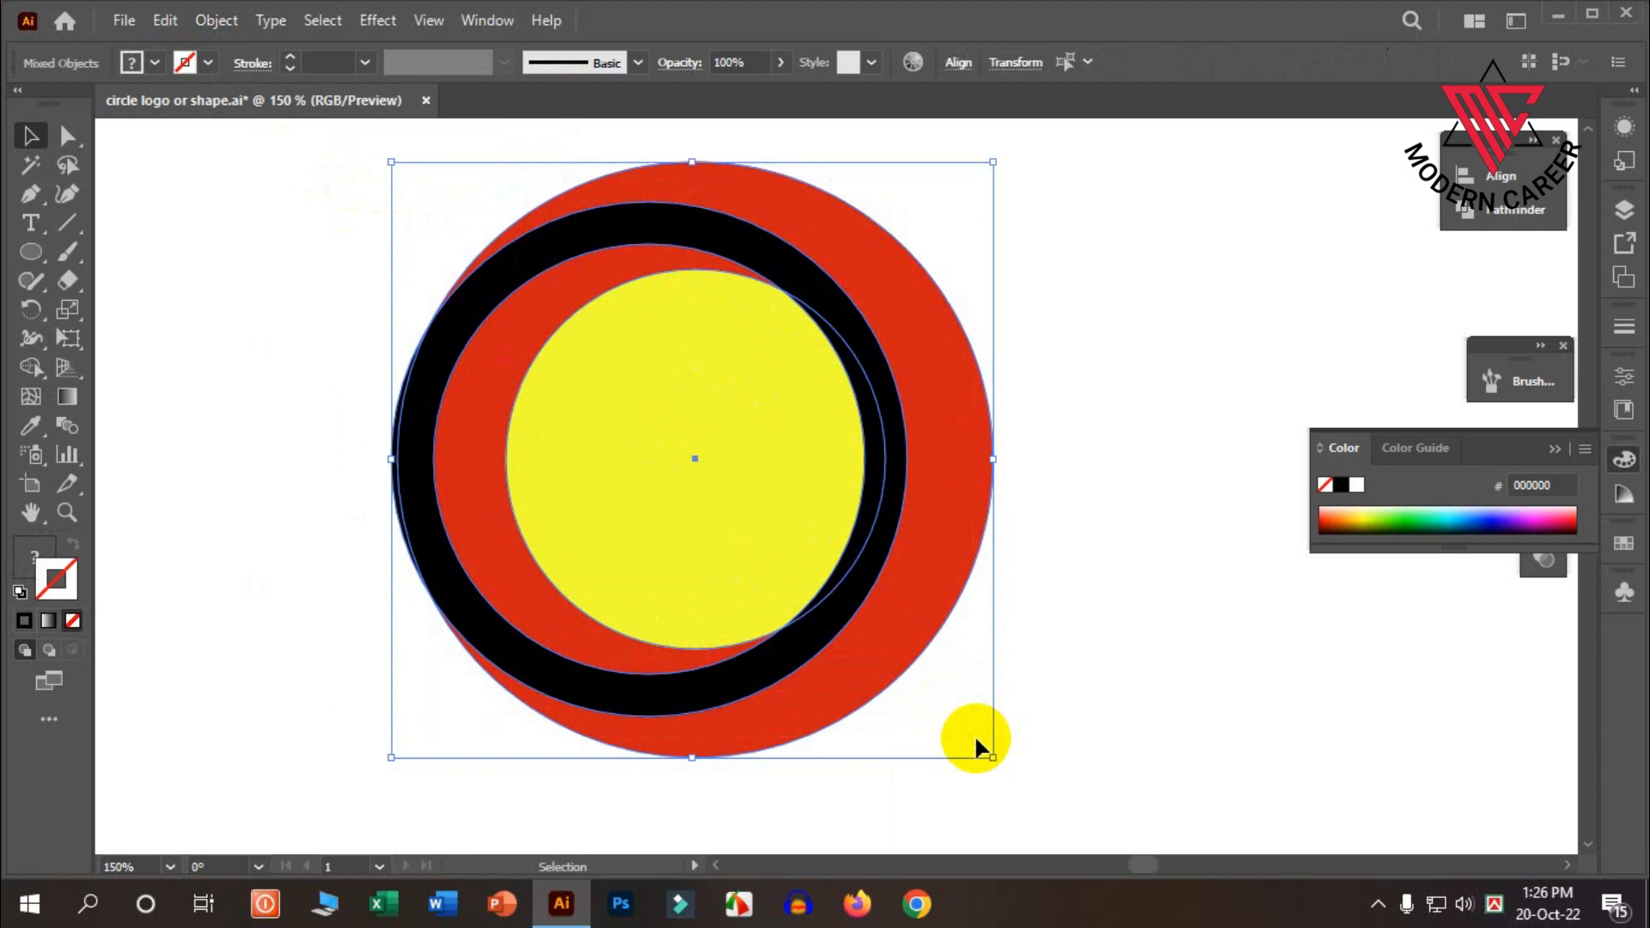
pyautogui.click(34, 376)
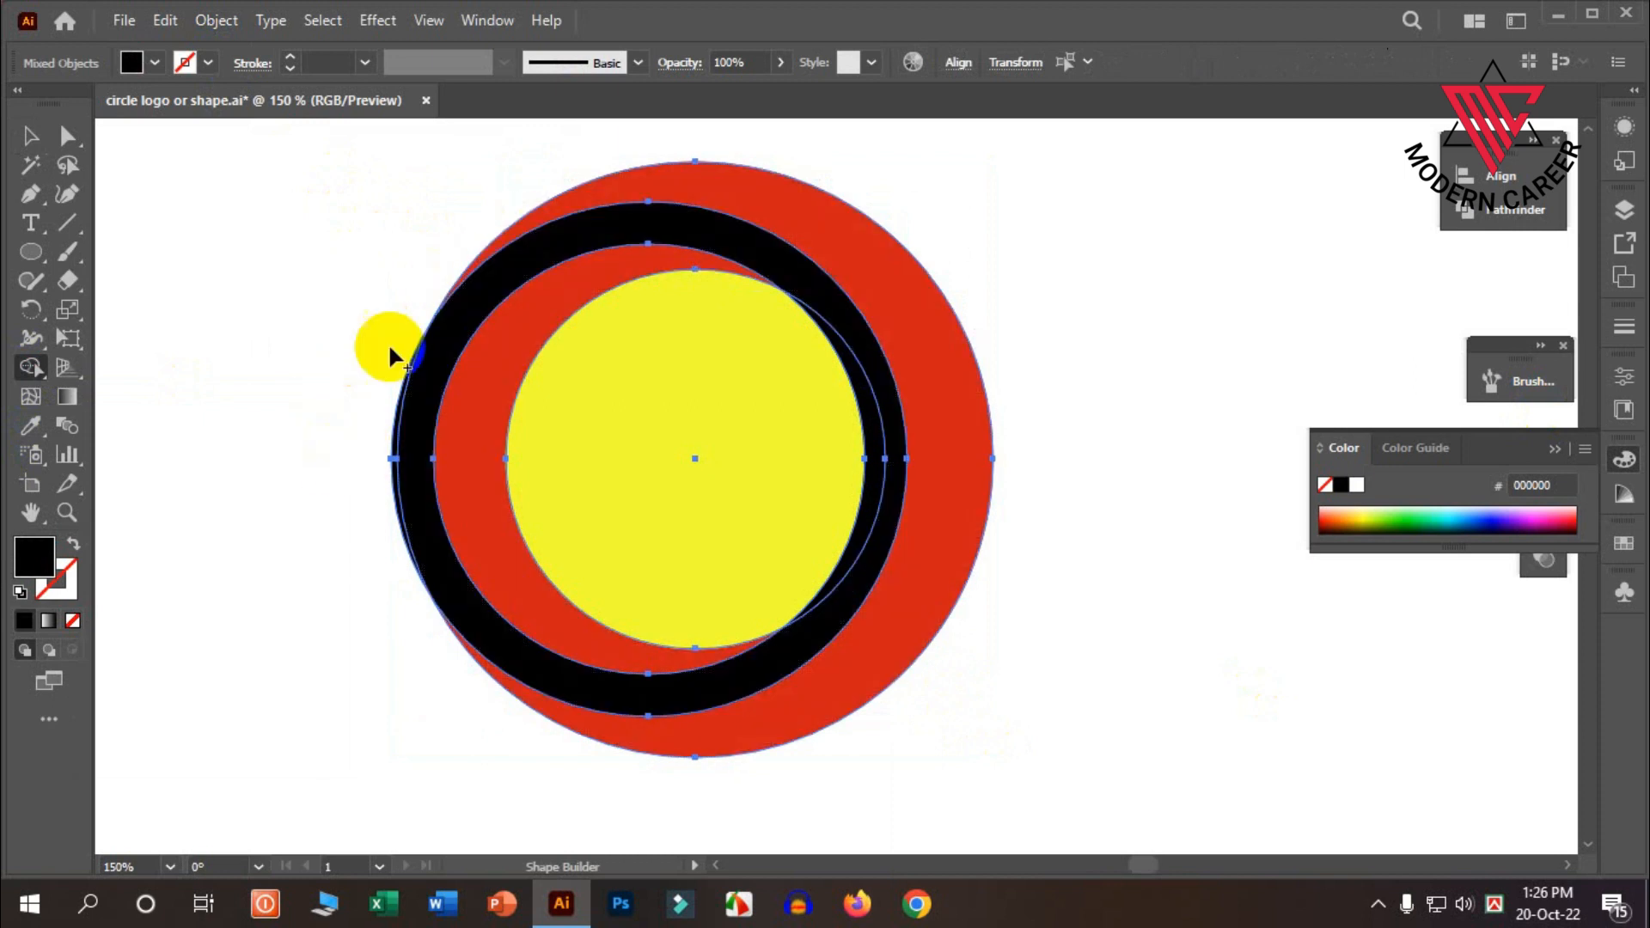
pyautogui.keyDown('alt'); pyautogui.click(398, 442); pyautogui.keyUp('alt')
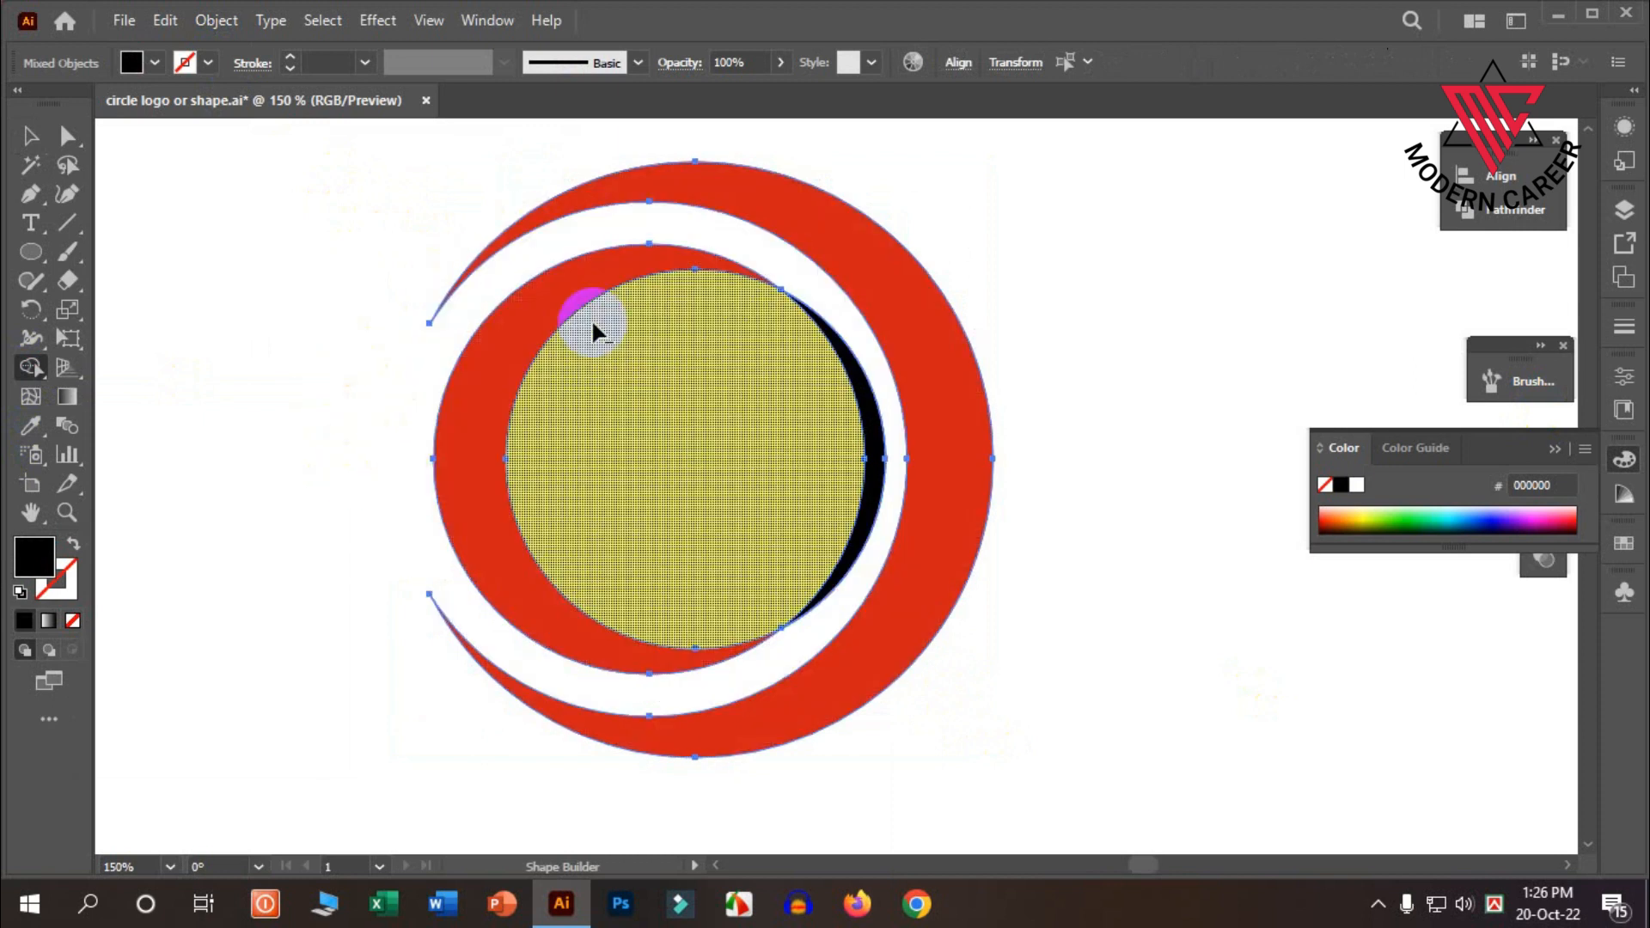
pyautogui.keyDown('alt'); pyautogui.click(843, 338); pyautogui.keyUp('alt')
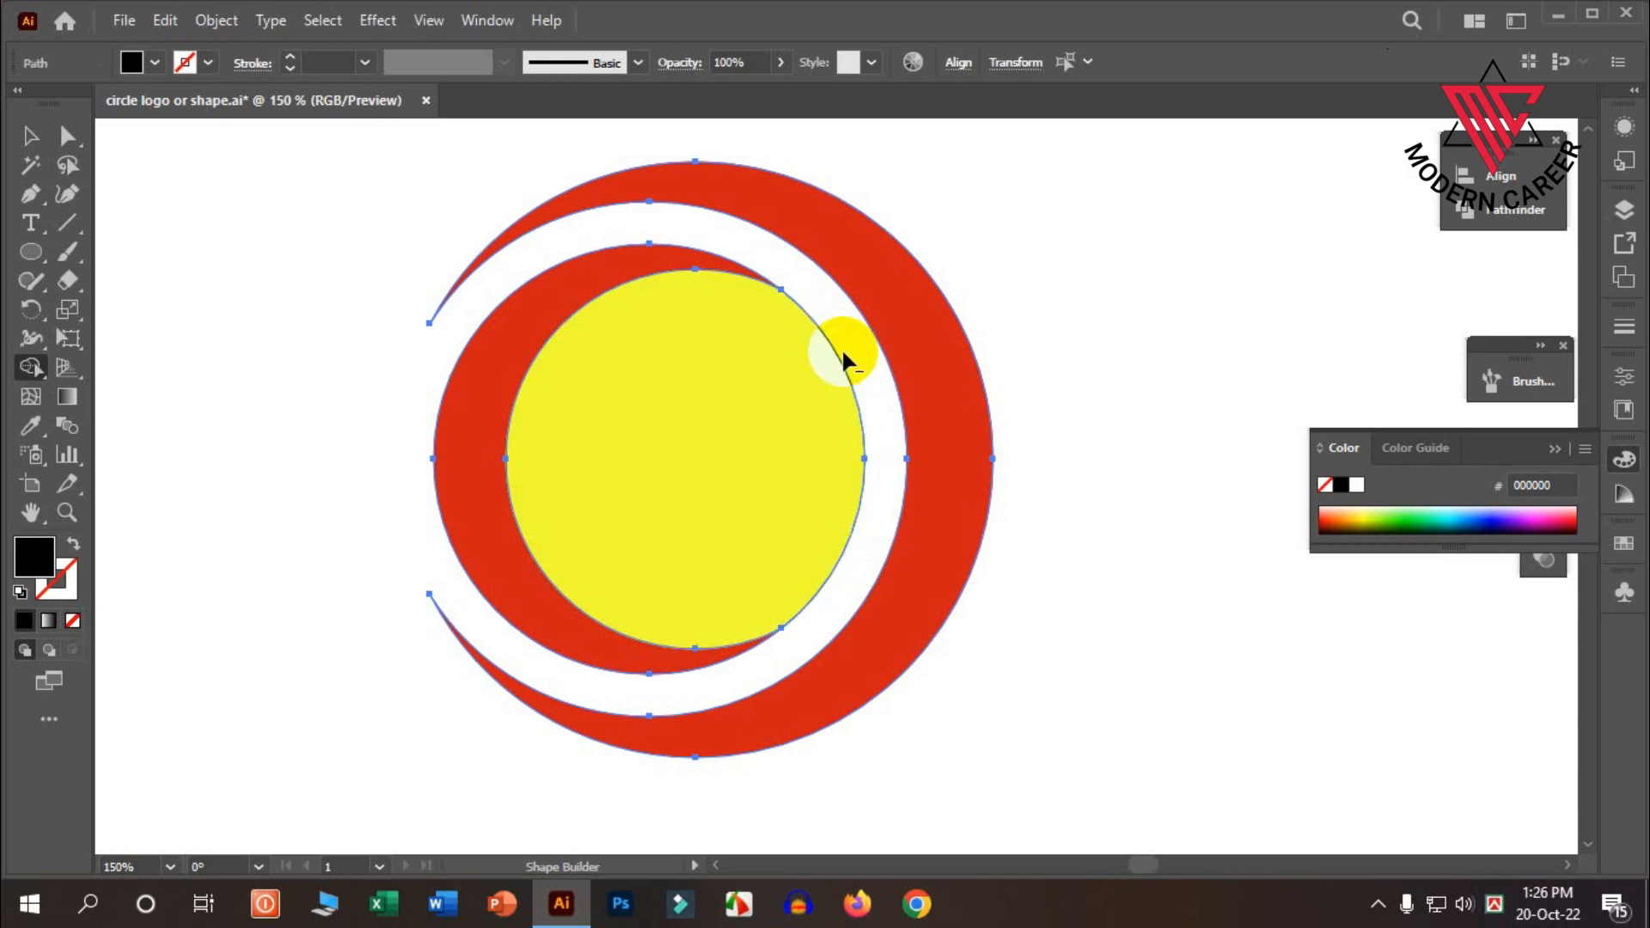
pyautogui.keyDown('alt'); pyautogui.click(862, 391); pyautogui.keyUp('alt')
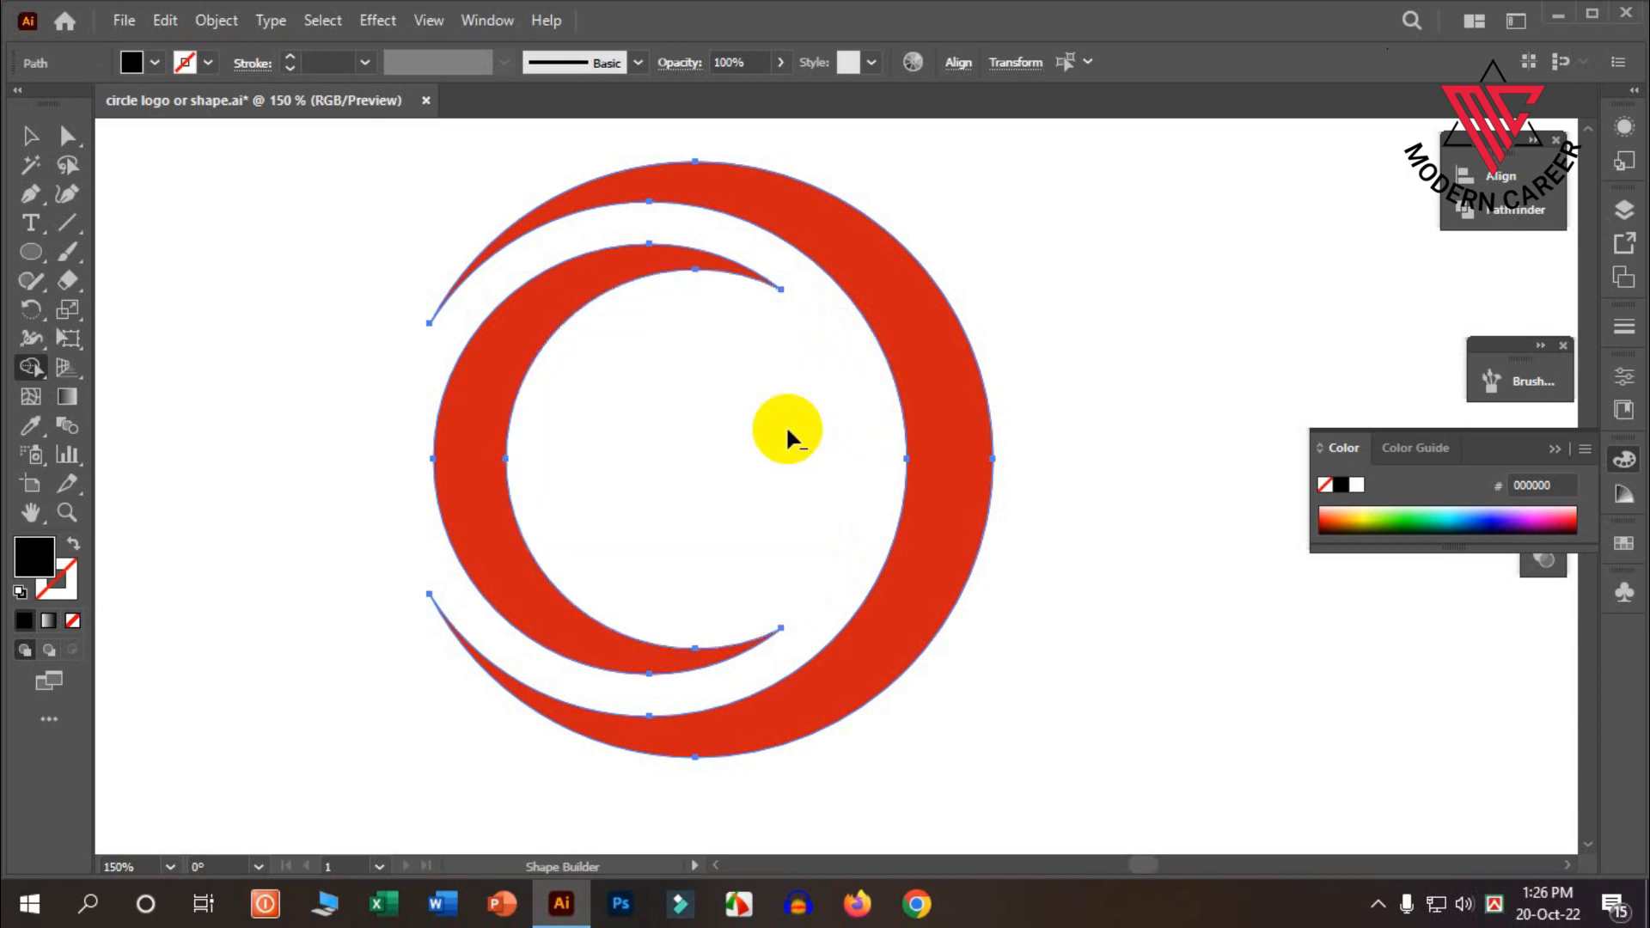
# Step: Group the two red crescents and move the group slightly to the left on the artboard
pyautogui.scroll(1, 696, 495)
pyautogui.scroll(-2, 697, 508)
pyautogui.scroll(-1, 524, 512)
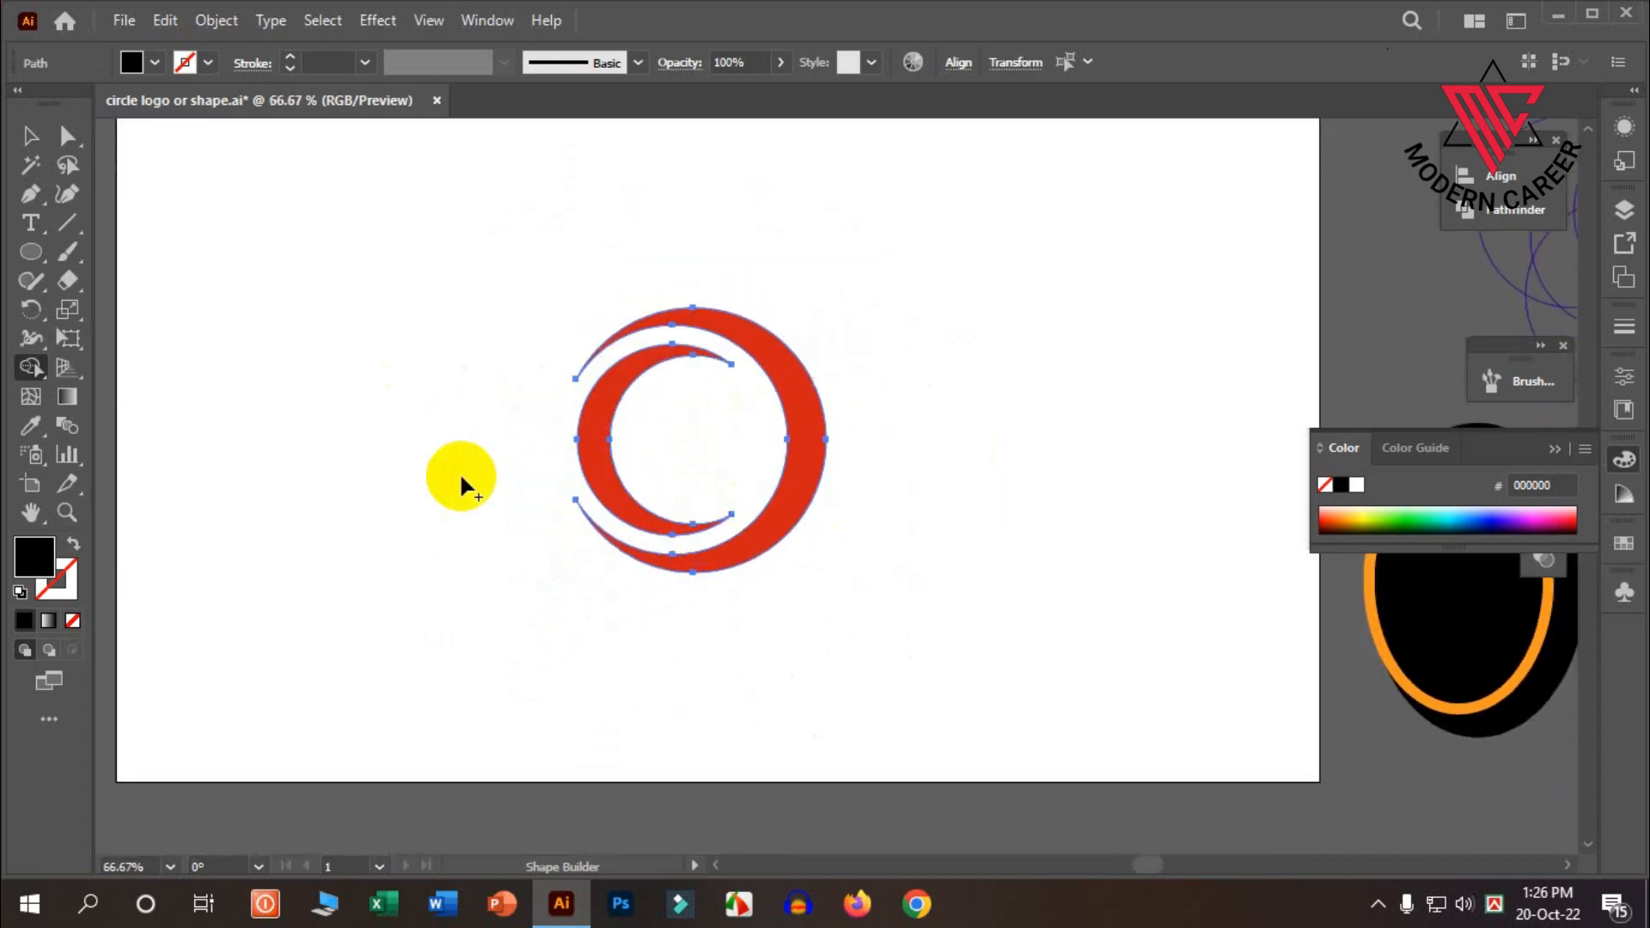
pyautogui.scroll(1, 723, 498)
pyautogui.scroll(1, 700, 481)
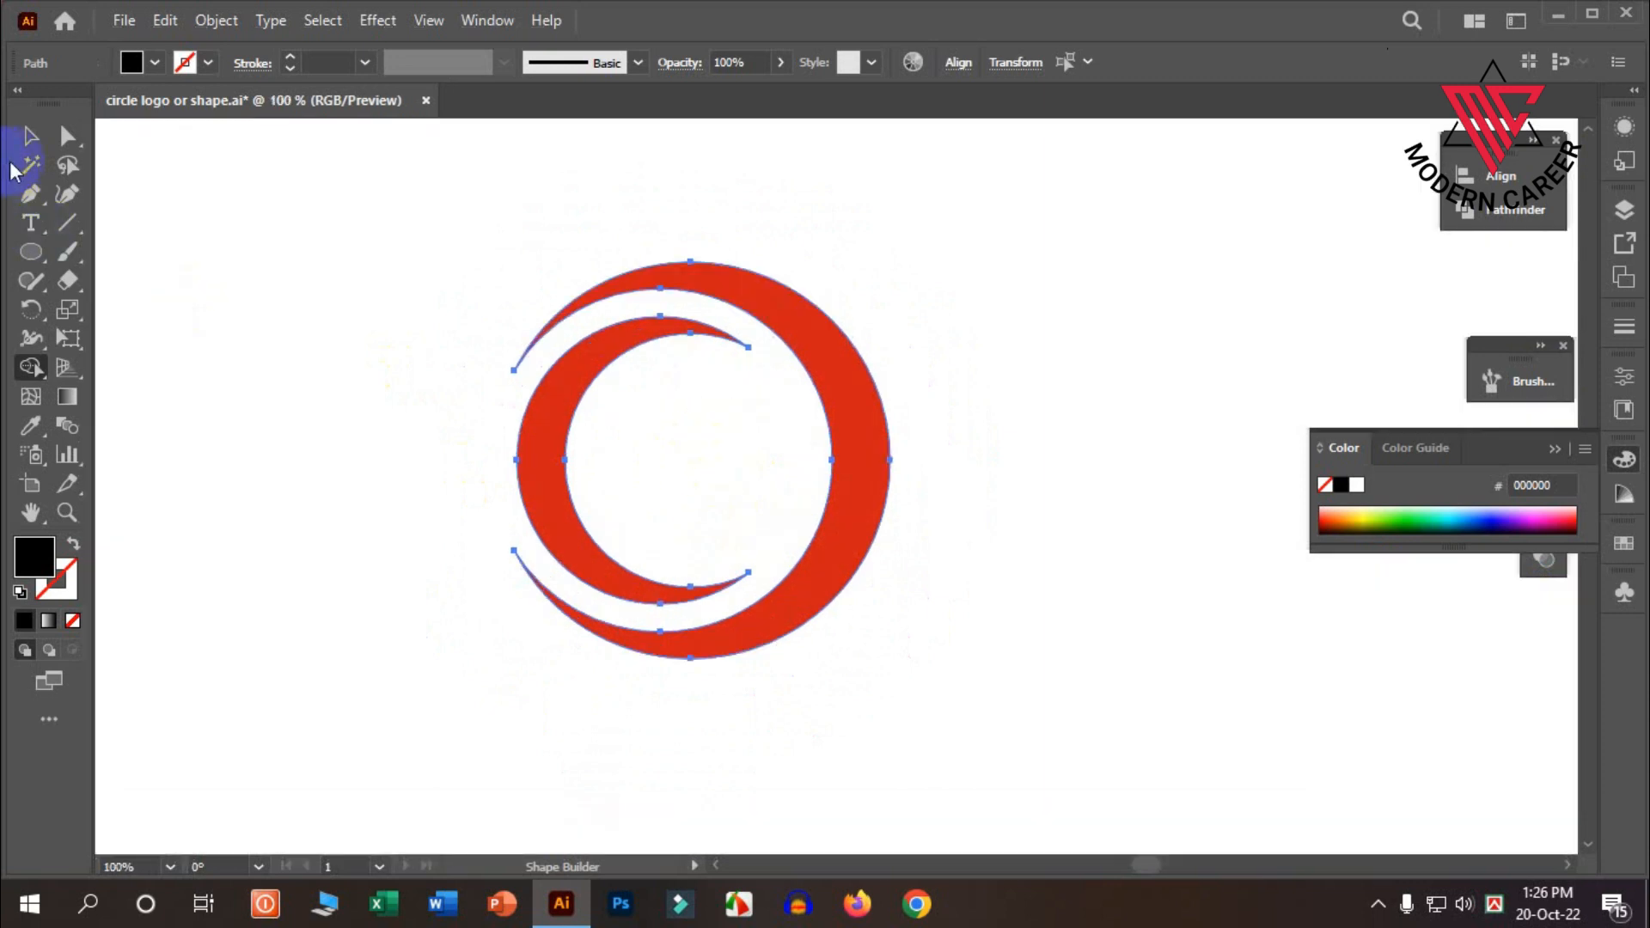
pyautogui.click(31, 136)
pyautogui.moveTo(255, 323); pyautogui.dragTo(801, 669)
pyautogui.scroll(-1, 785, 646)
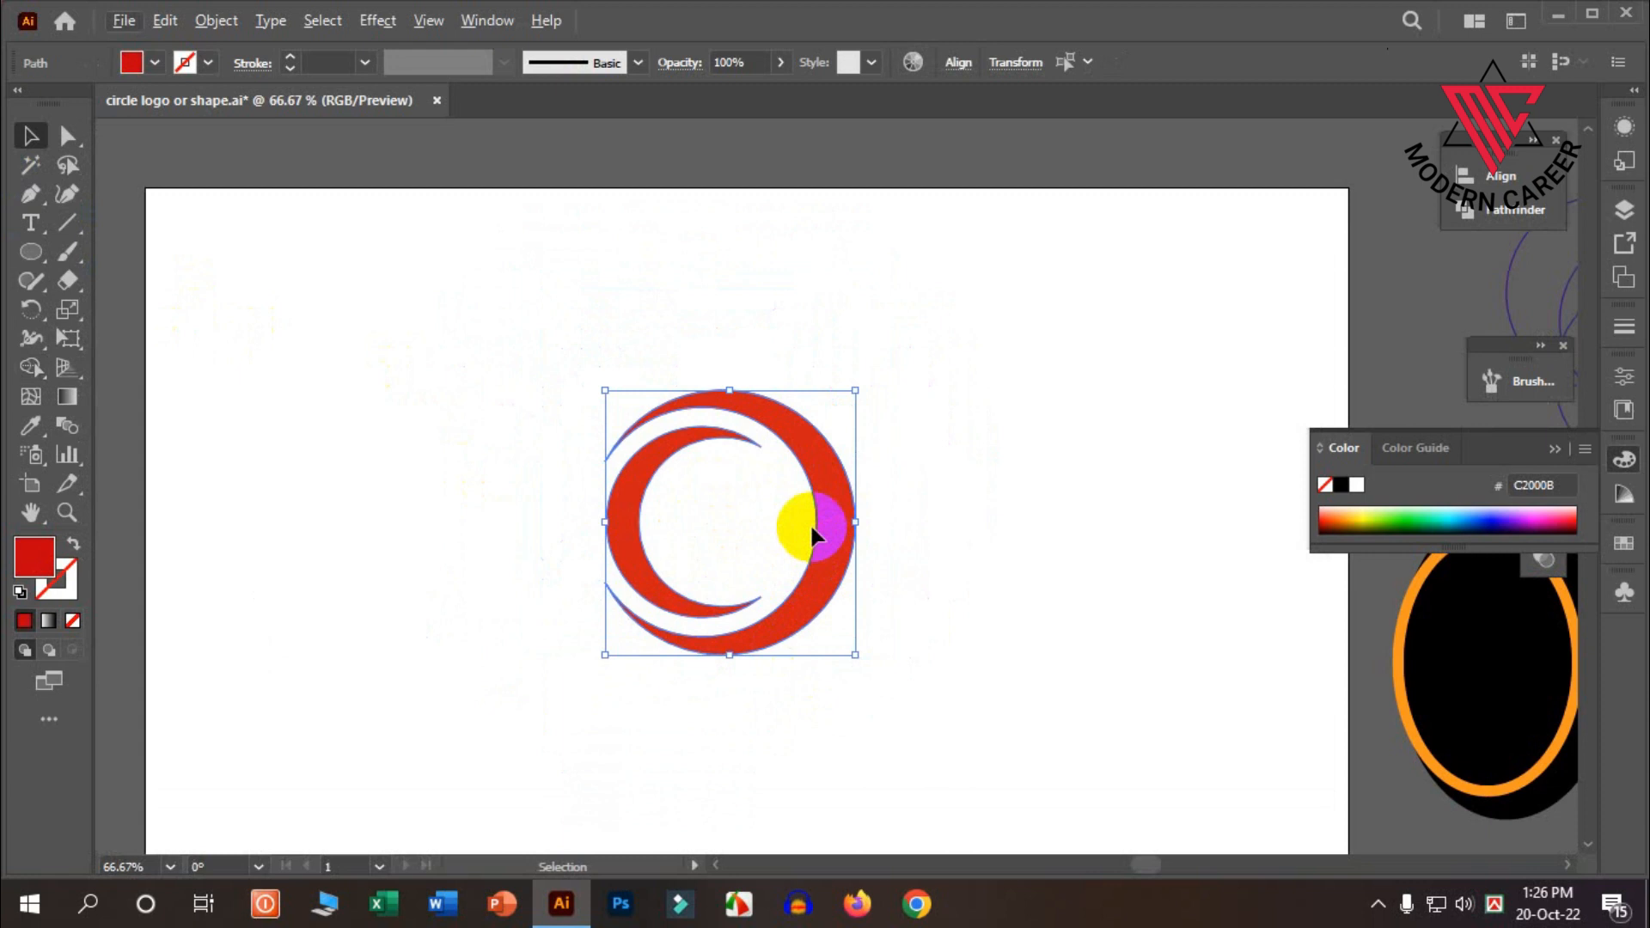
pyautogui.rightClick(808, 522)
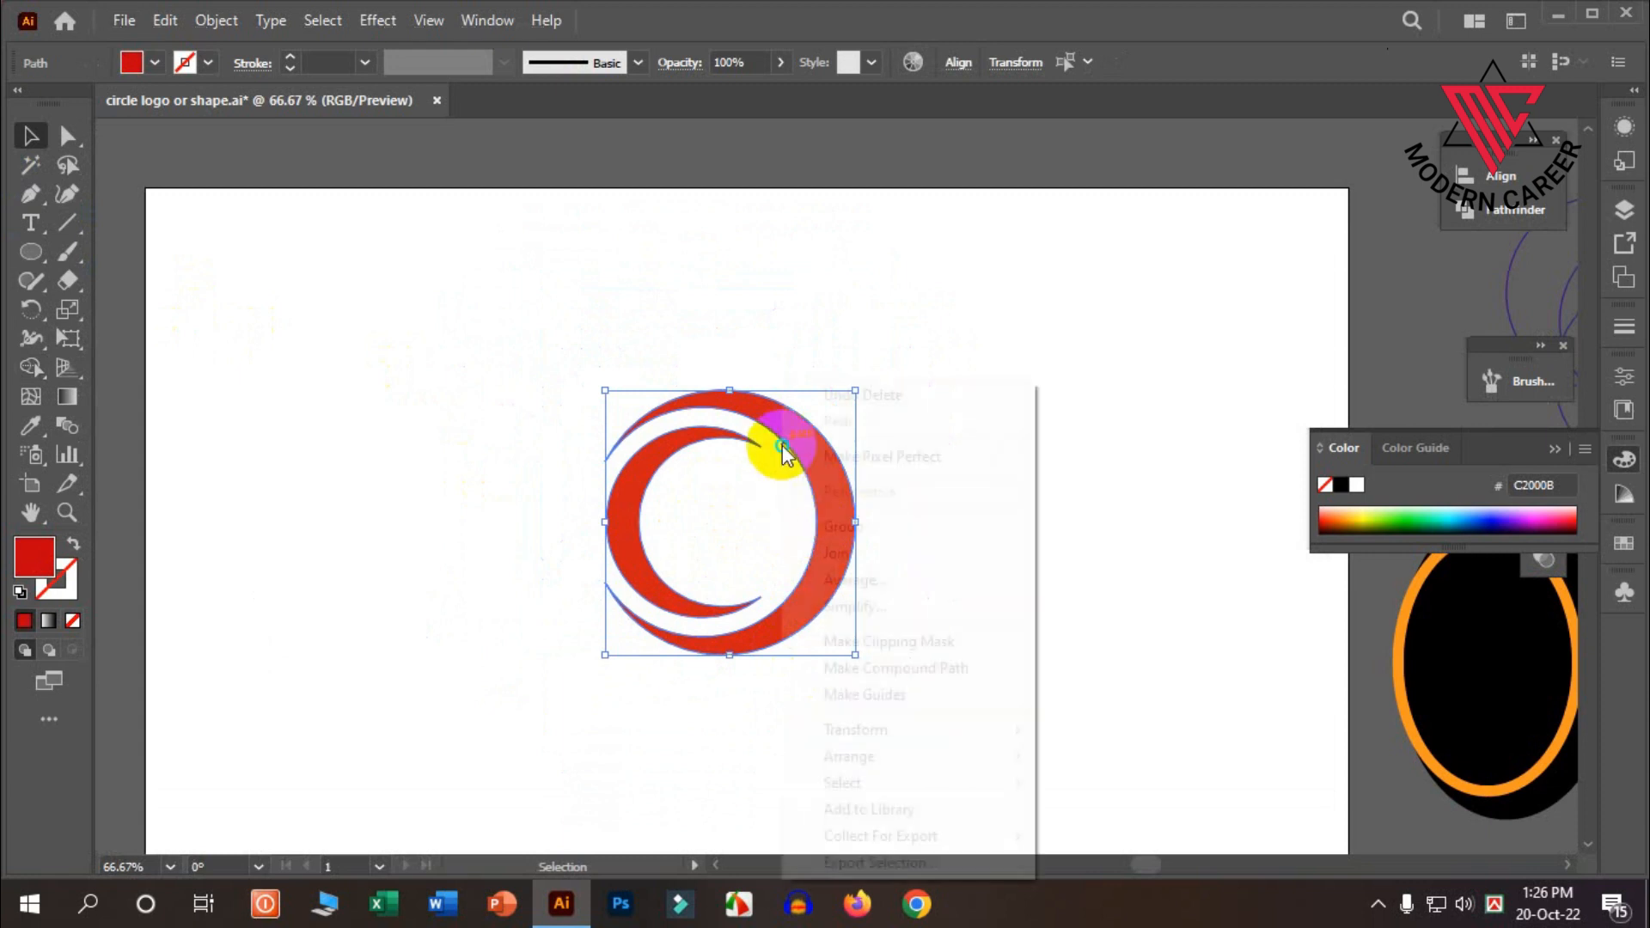
pyautogui.click(844, 529)
pyautogui.moveTo(829, 498); pyautogui.dragTo(767, 499)
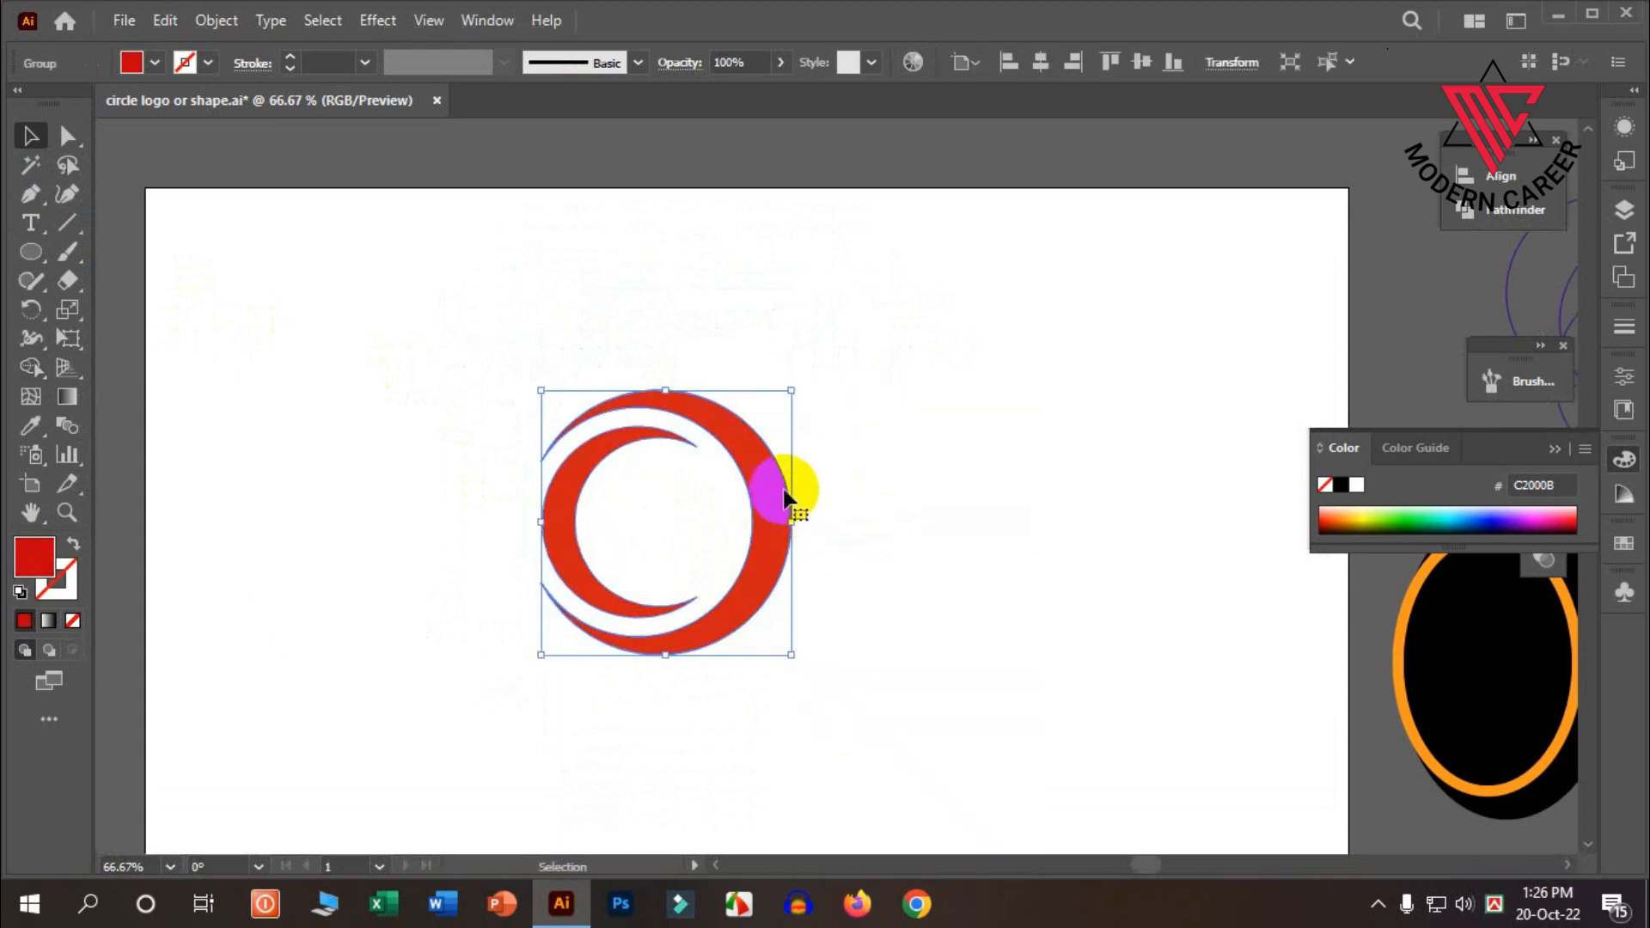
# Step: Slant the red crescent group to the right into a tilted ellipse with the Shear tool
pyautogui.click(68, 312)
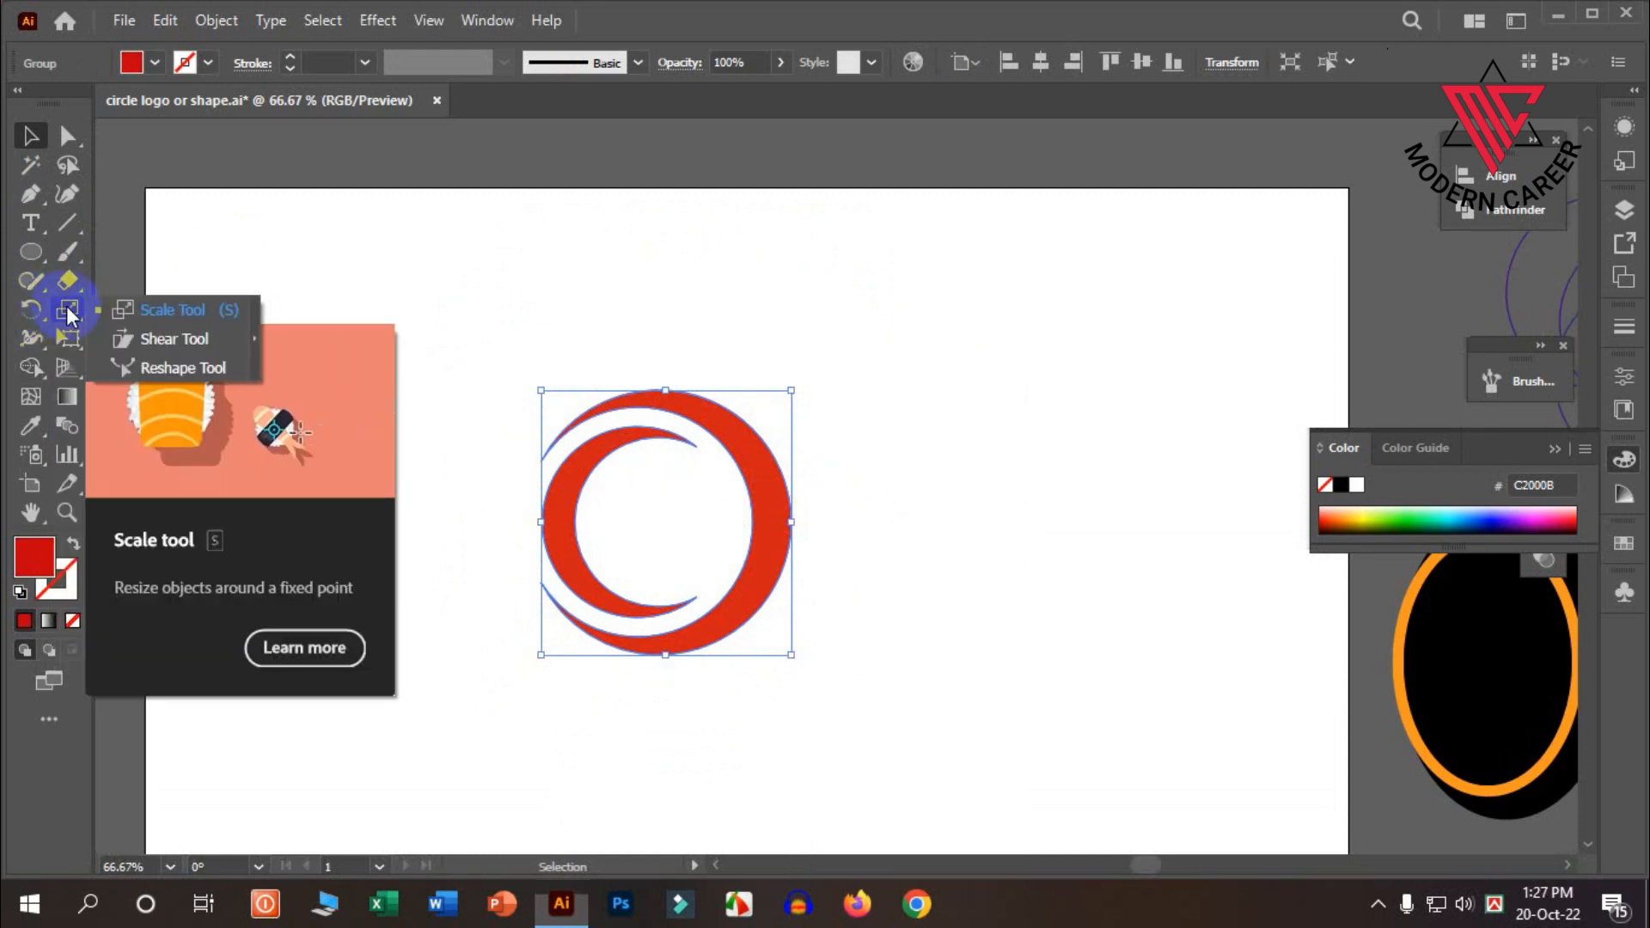
pyautogui.click(182, 338)
pyautogui.moveTo(659, 391); pyautogui.dragTo(746, 377)
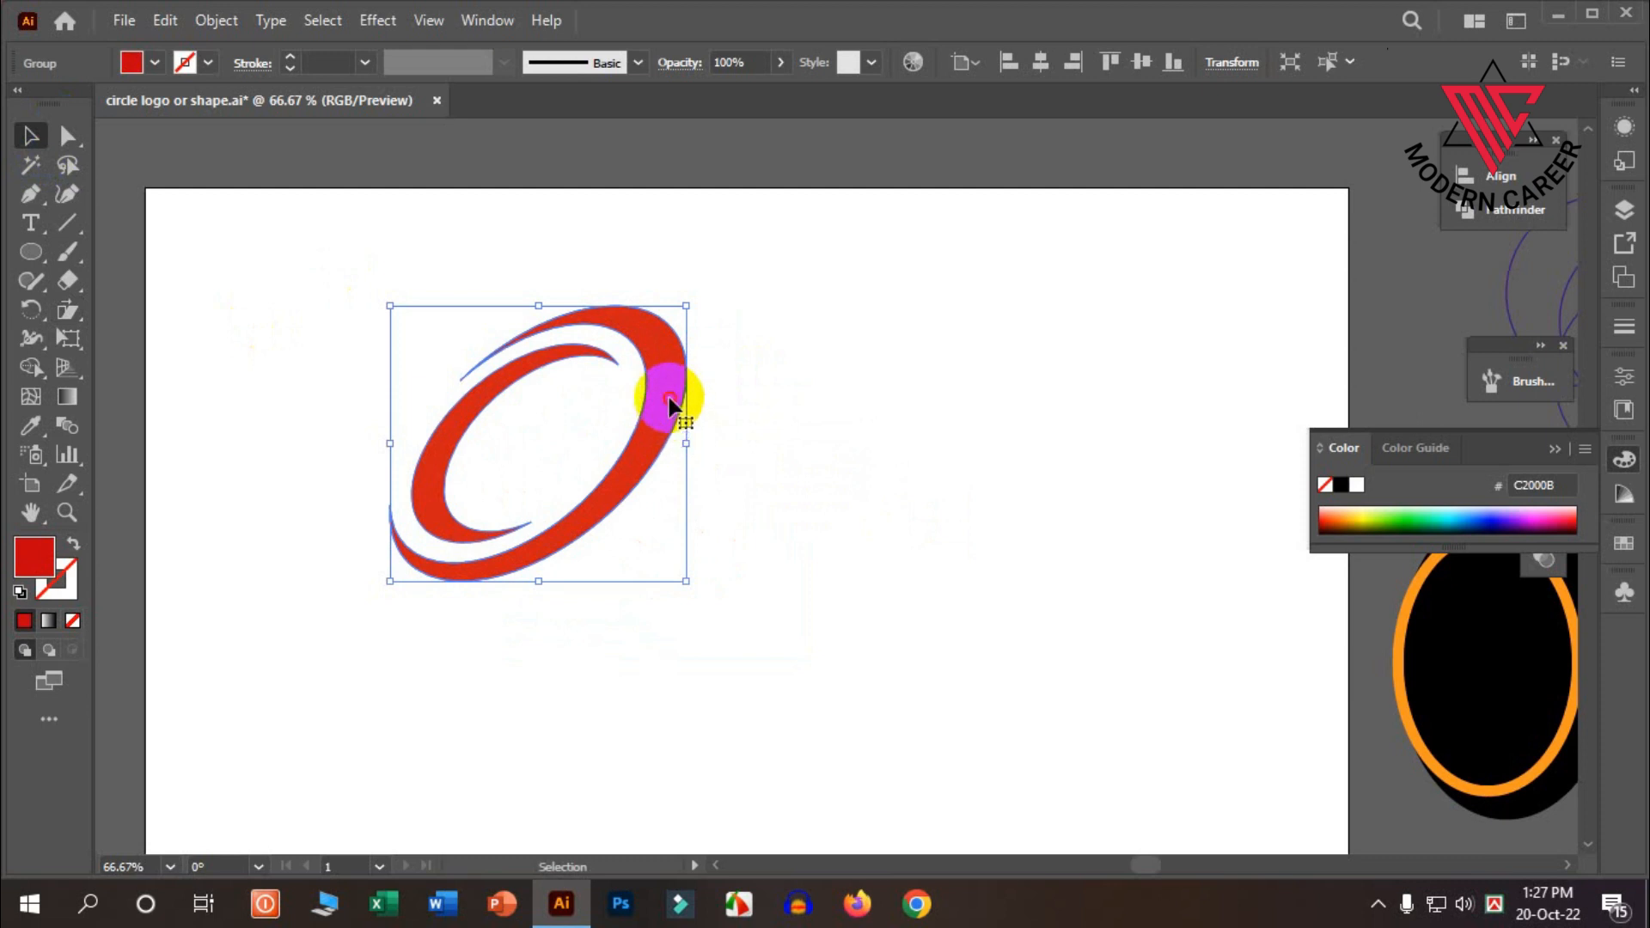
# Step: Move the slanted crescent group toward the artboard's upper left, scale it down, and adjust its slant with the Shear tool
pyautogui.moveTo(670, 398); pyautogui.dragTo(627, 391)
pyautogui.moveTo(624, 562); pyautogui.dragTo(596, 527)
pyautogui.moveTo(563, 414); pyautogui.dragTo(540, 412)
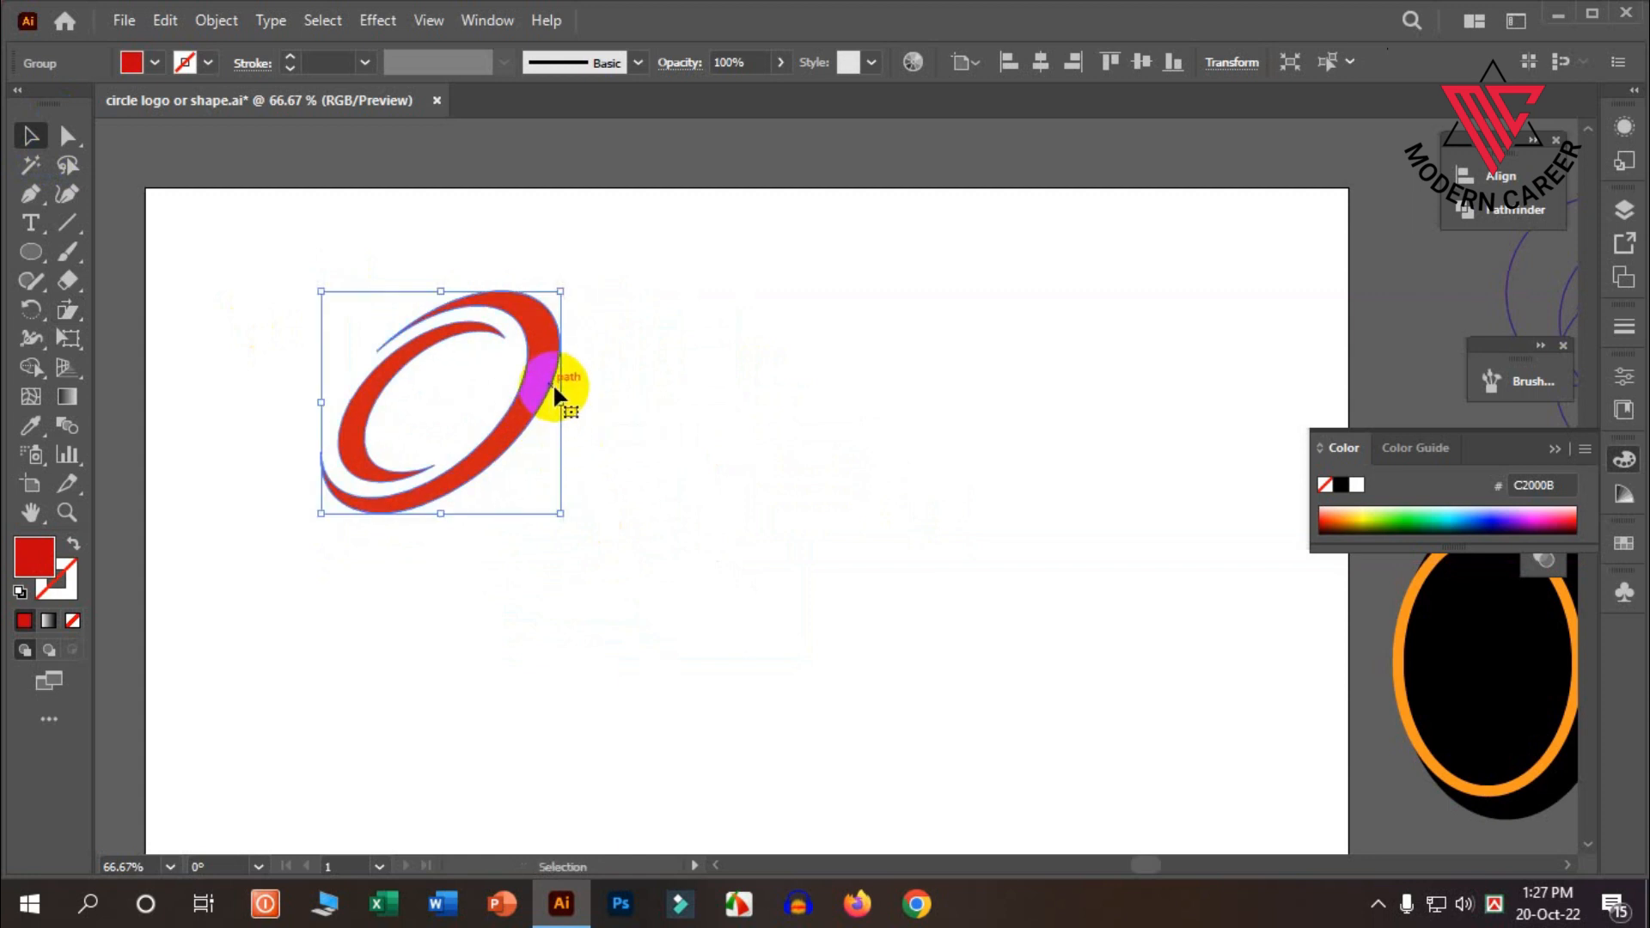
pyautogui.click(72, 311)
pyautogui.moveTo(557, 311); pyautogui.dragTo(513, 303)
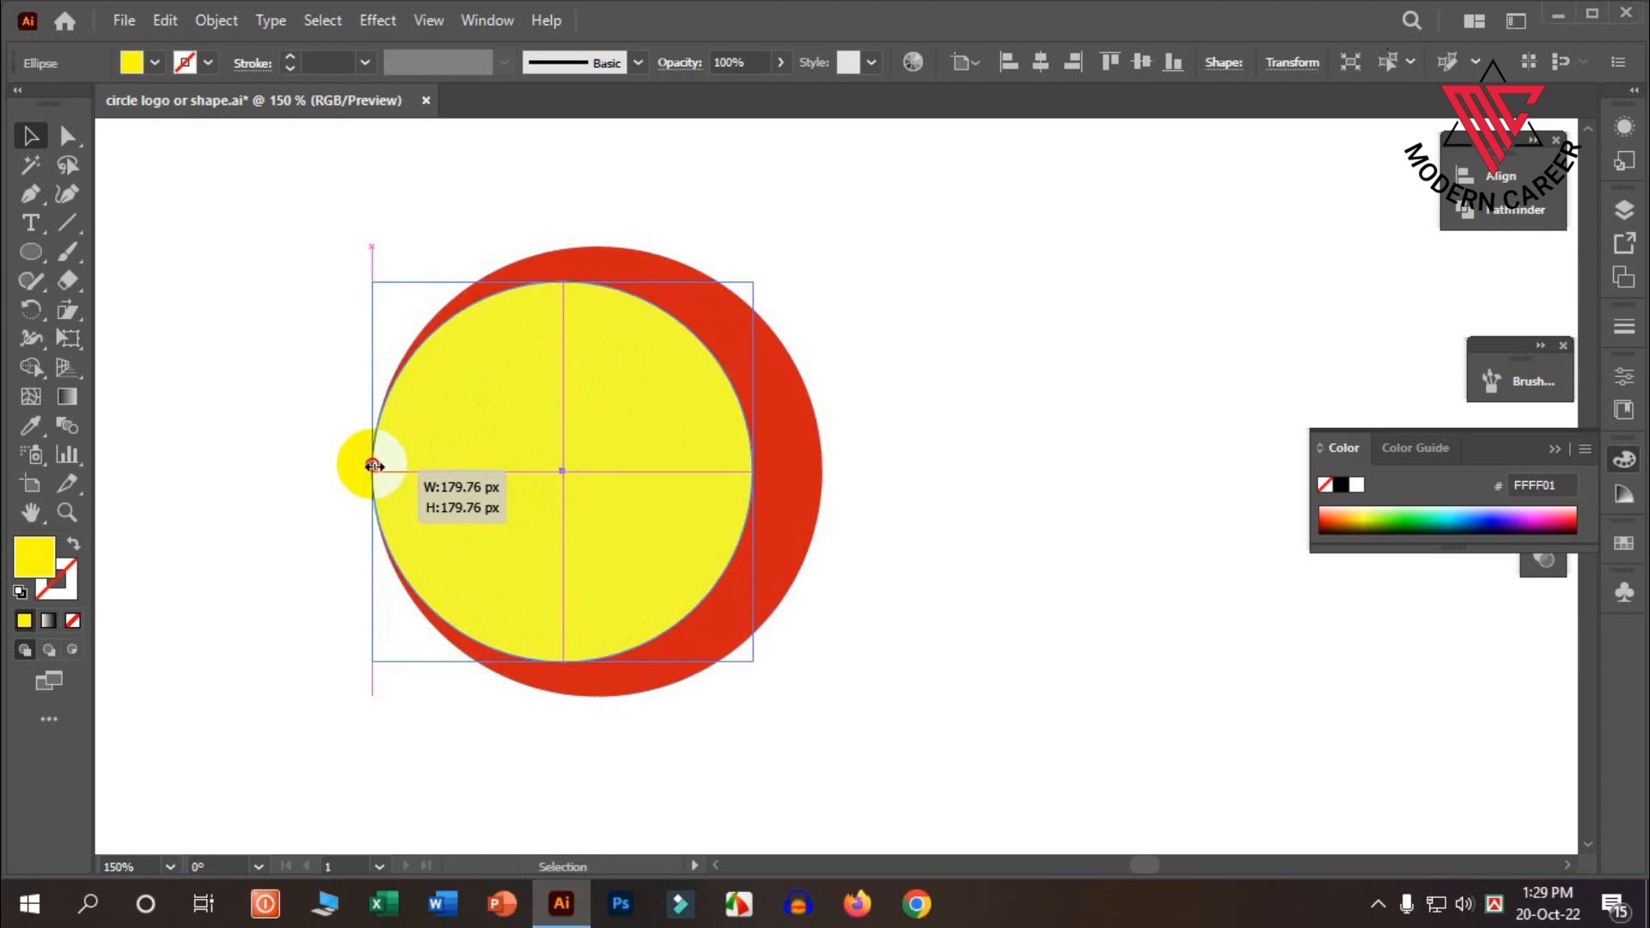
# Step: Enlarge the yellow circle to about 180 px at the red circle's left edge, and extend a copy pasted in front to the right edge
pyautogui.moveTo(372, 466); pyautogui.dragTo(376, 472)
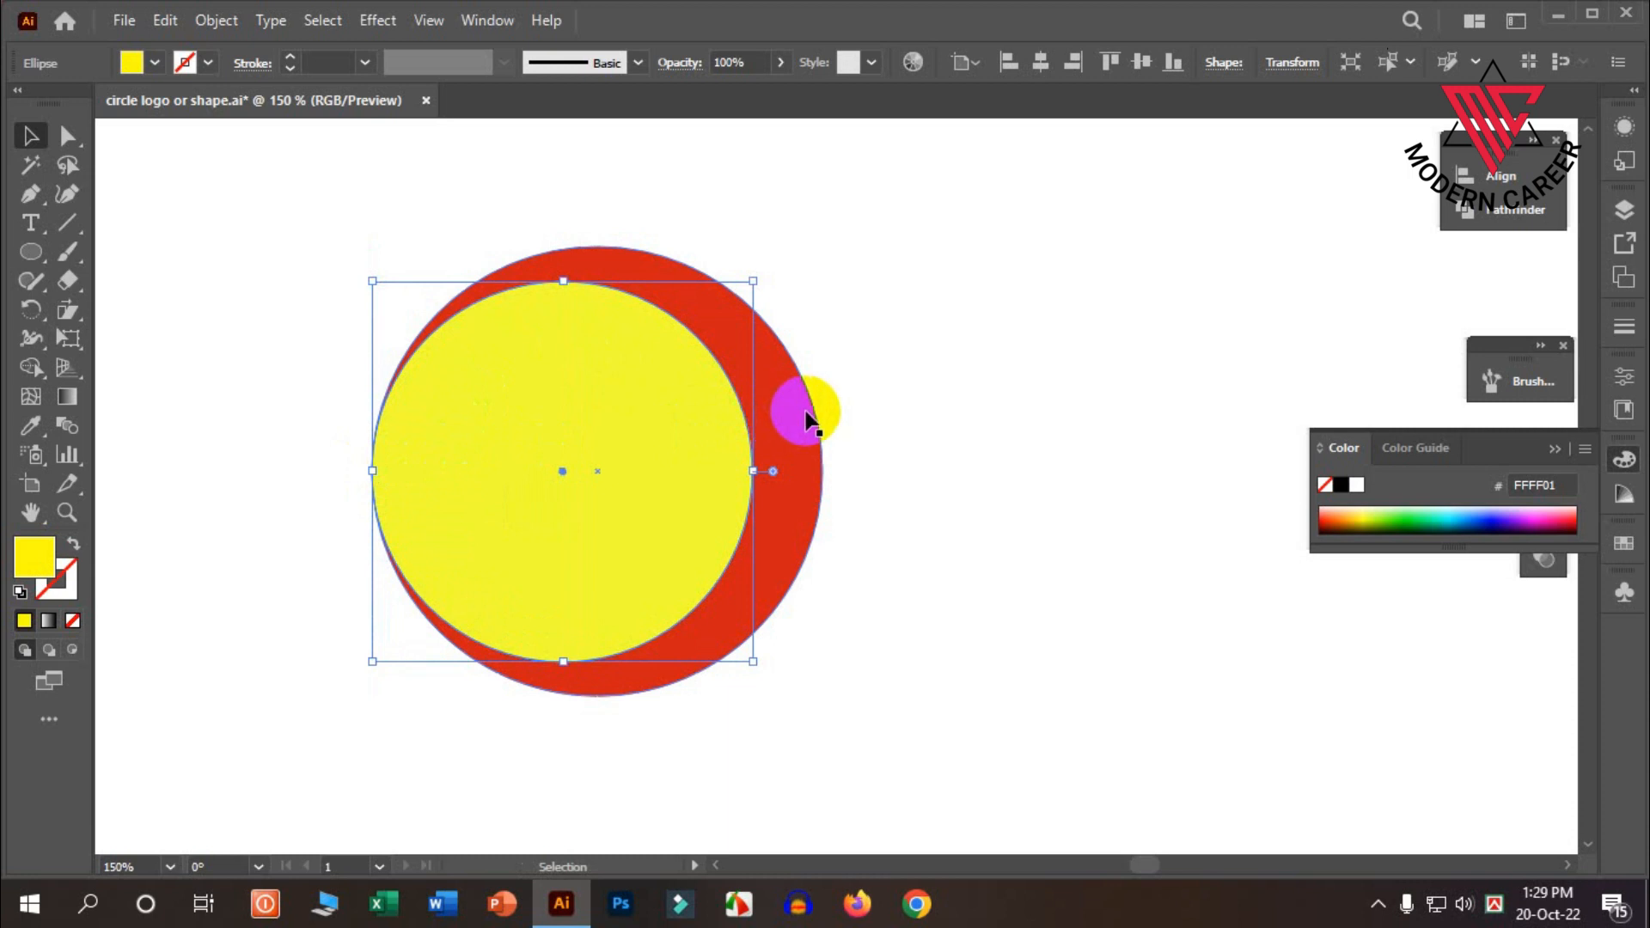
pyautogui.hotkey('ctrl', 'f')
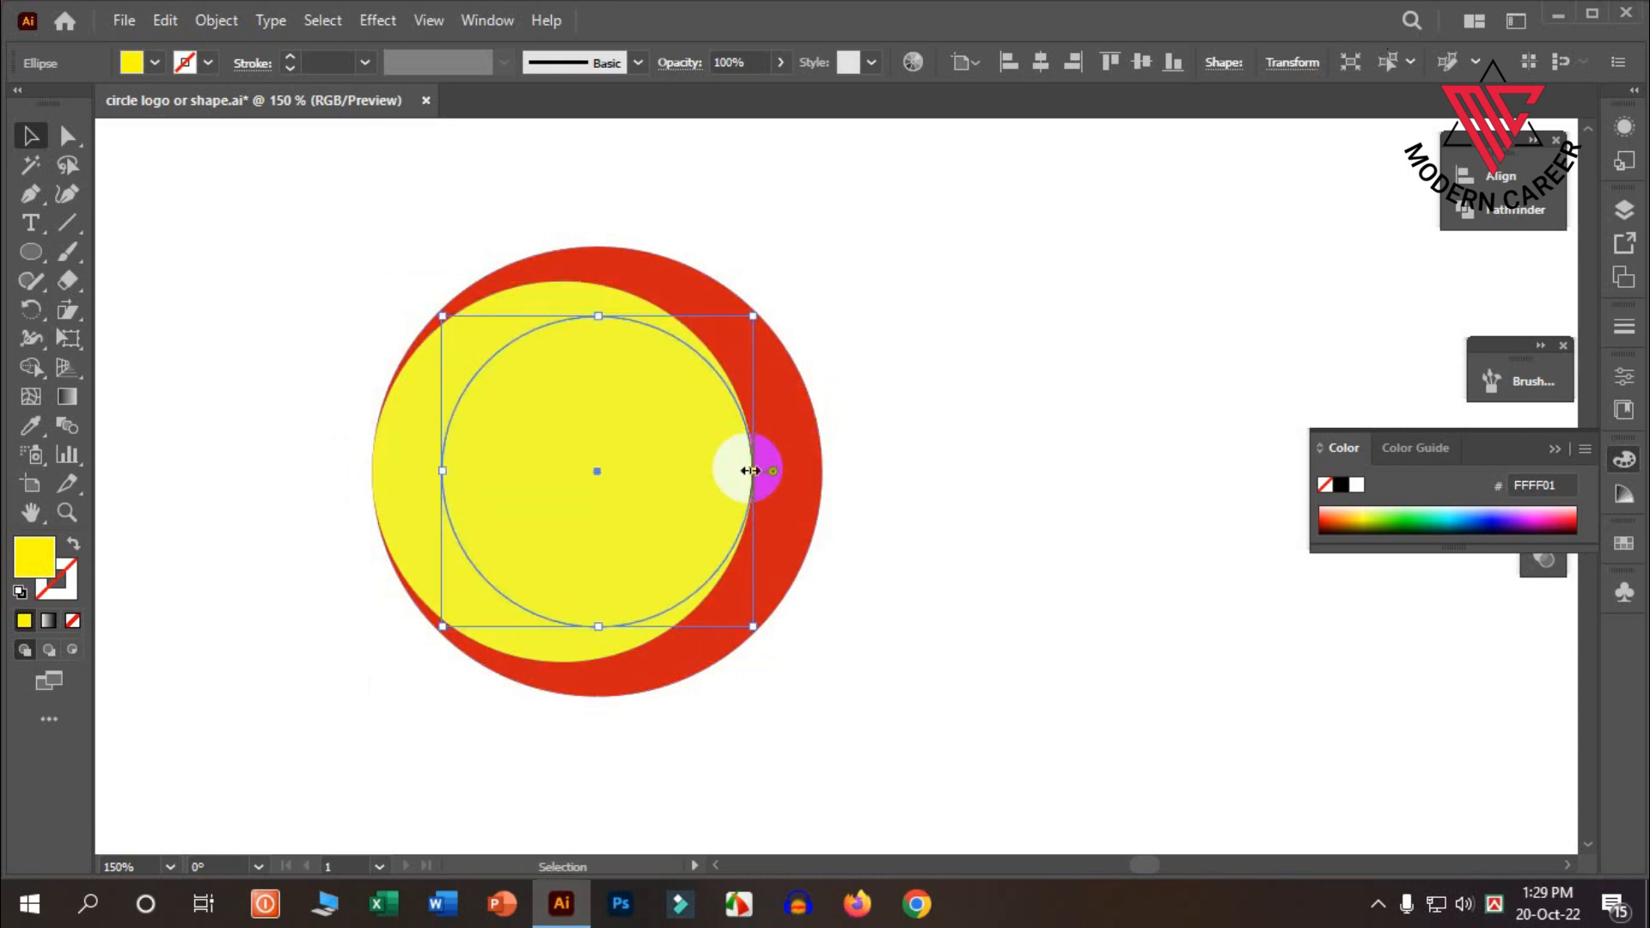
pyautogui.moveTo(751, 471); pyautogui.dragTo(824, 470)
# Step: Enlarge two more yellow circle copies placed in front so they reach the red circle's top and bottom edges
pyautogui.hotkey('ctrl', 'z')
pyautogui.moveTo(598, 316); pyautogui.dragTo(601, 251)
pyautogui.press('a')
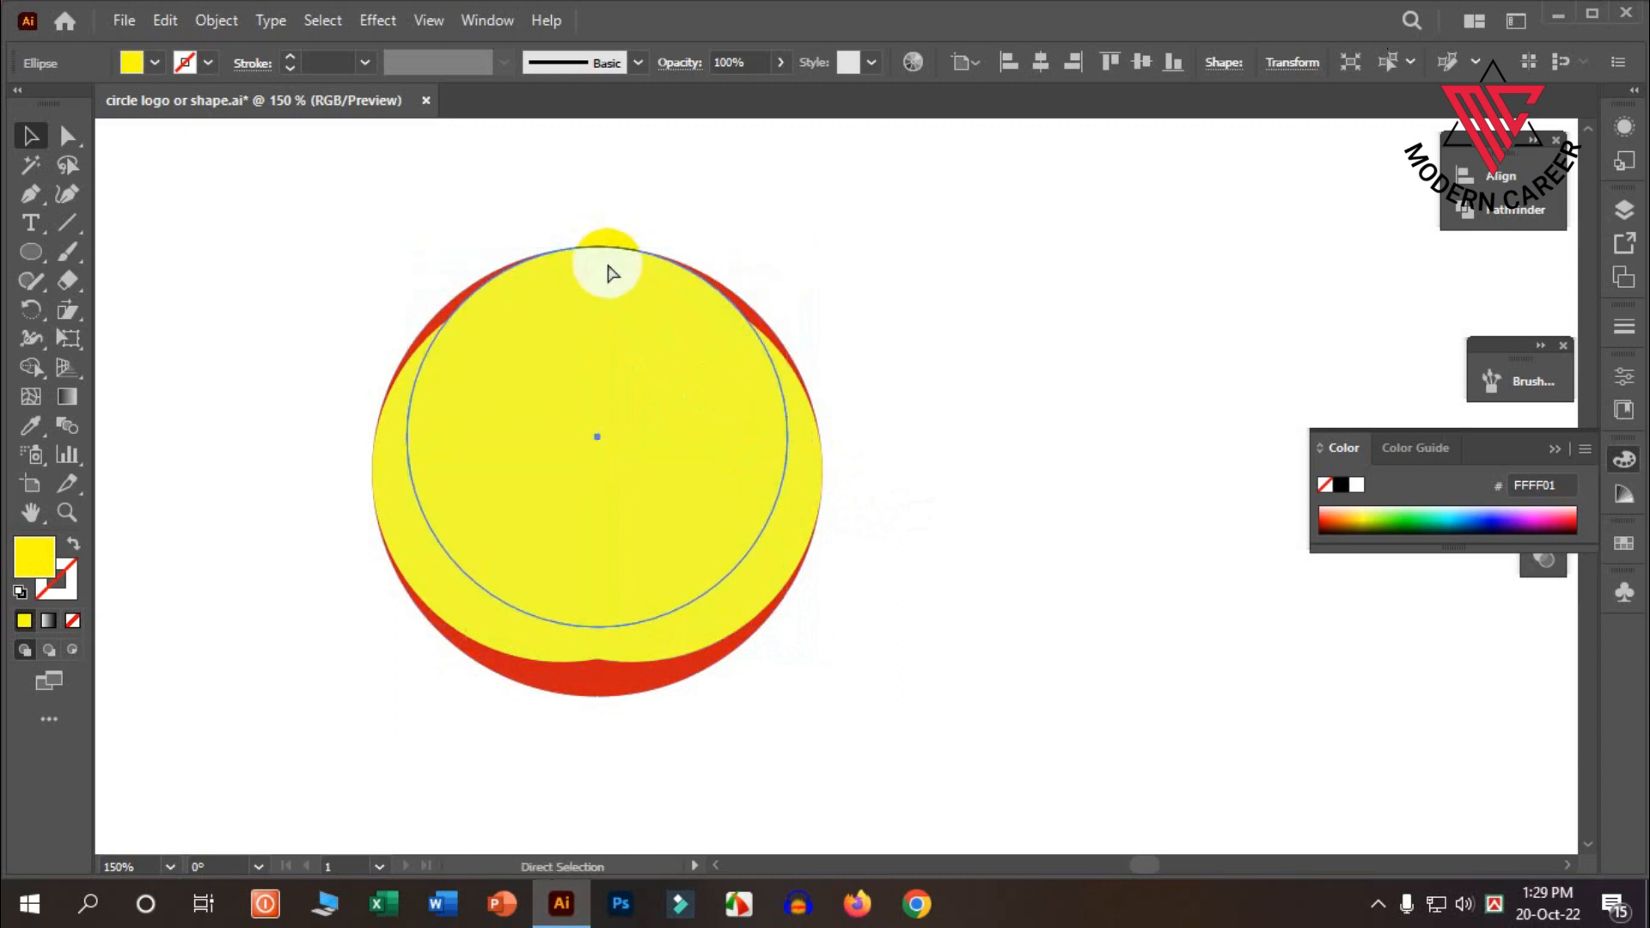
pyautogui.hotkey('ctrl', 'z')
pyautogui.press('v')
pyautogui.moveTo(599, 626); pyautogui.dragTo(598, 695)
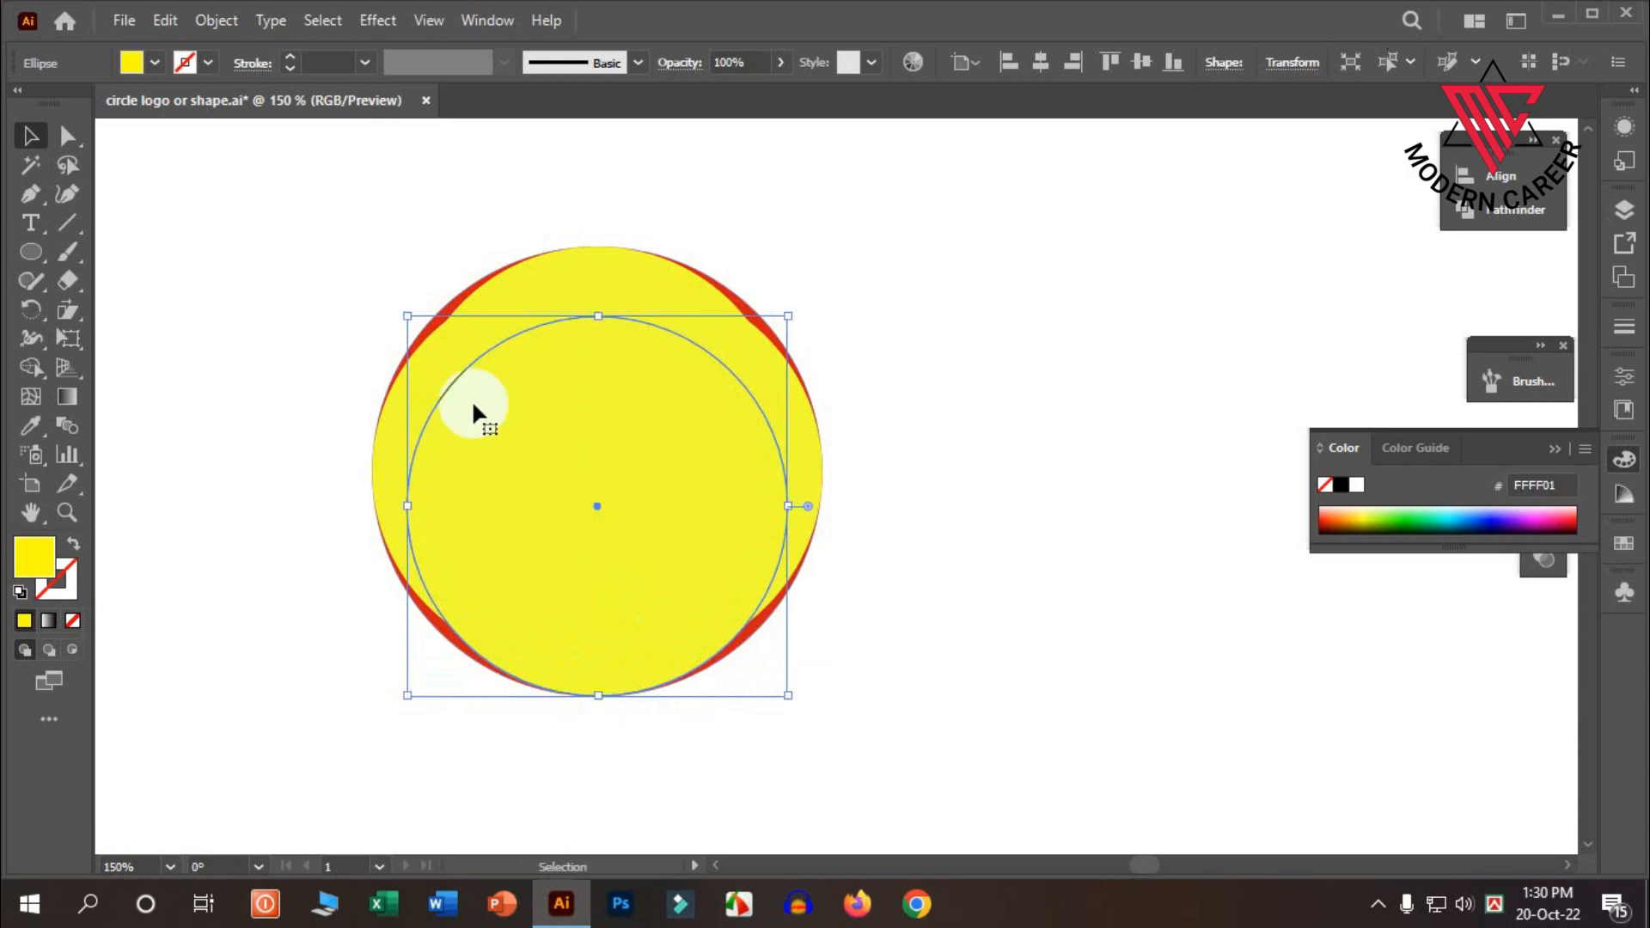
# Step: Select all the overlapping circles and cut out their shared central area with the Shape Builder
pyautogui.moveTo(348, 214); pyautogui.dragTo(937, 741)
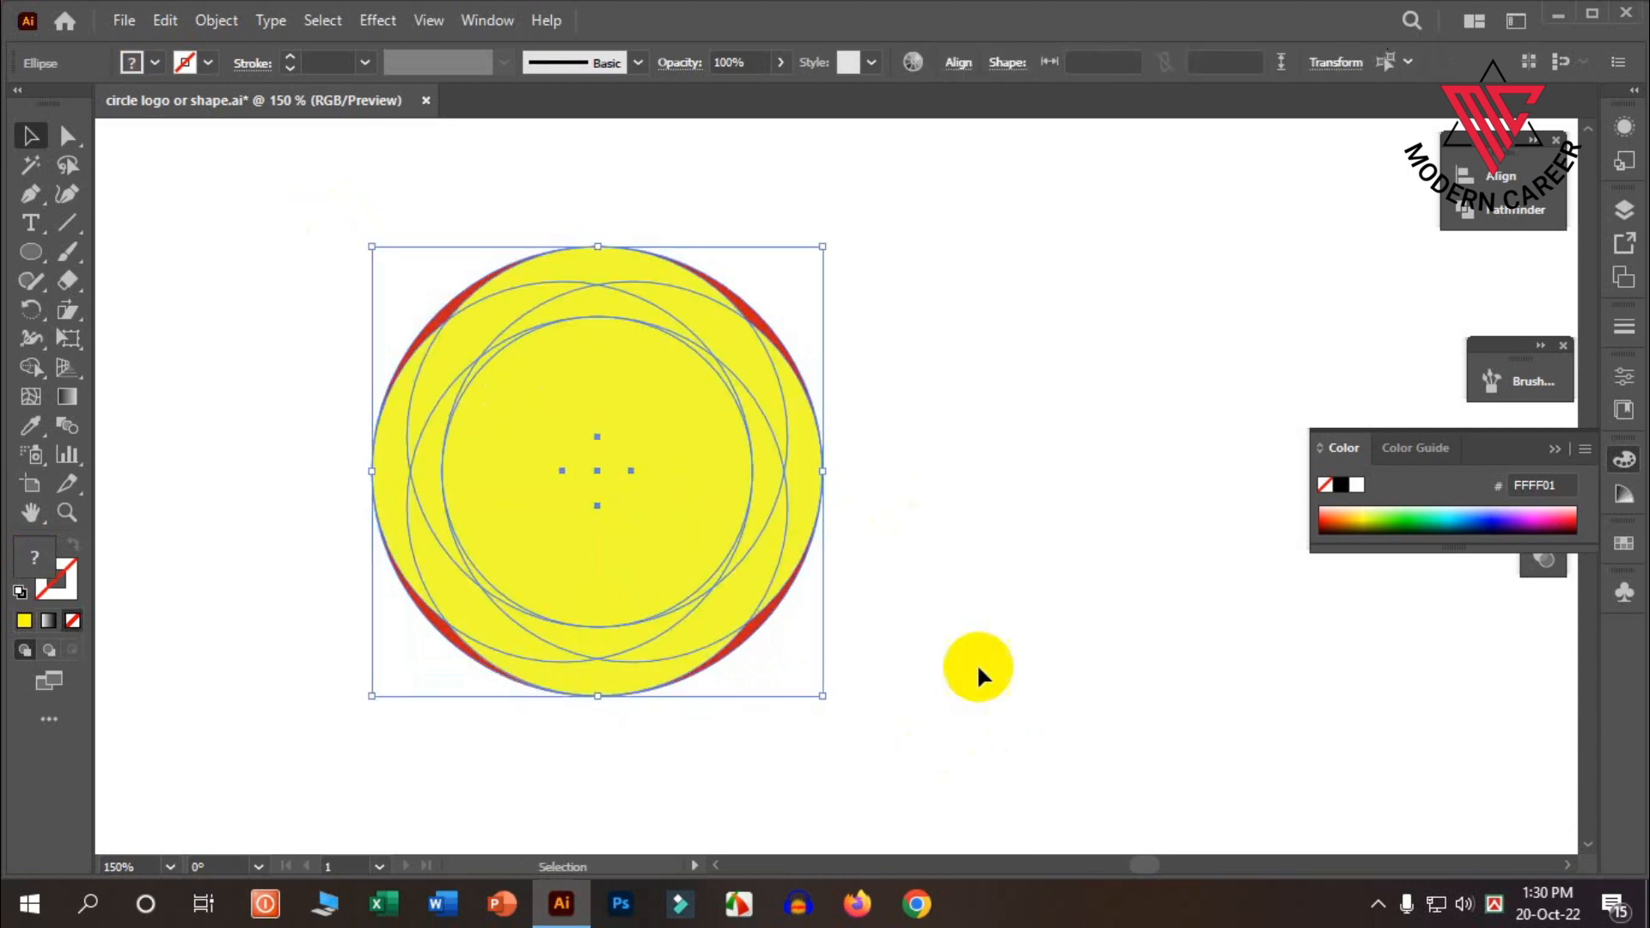
pyautogui.click(39, 364)
pyautogui.scroll(3, 533, 506)
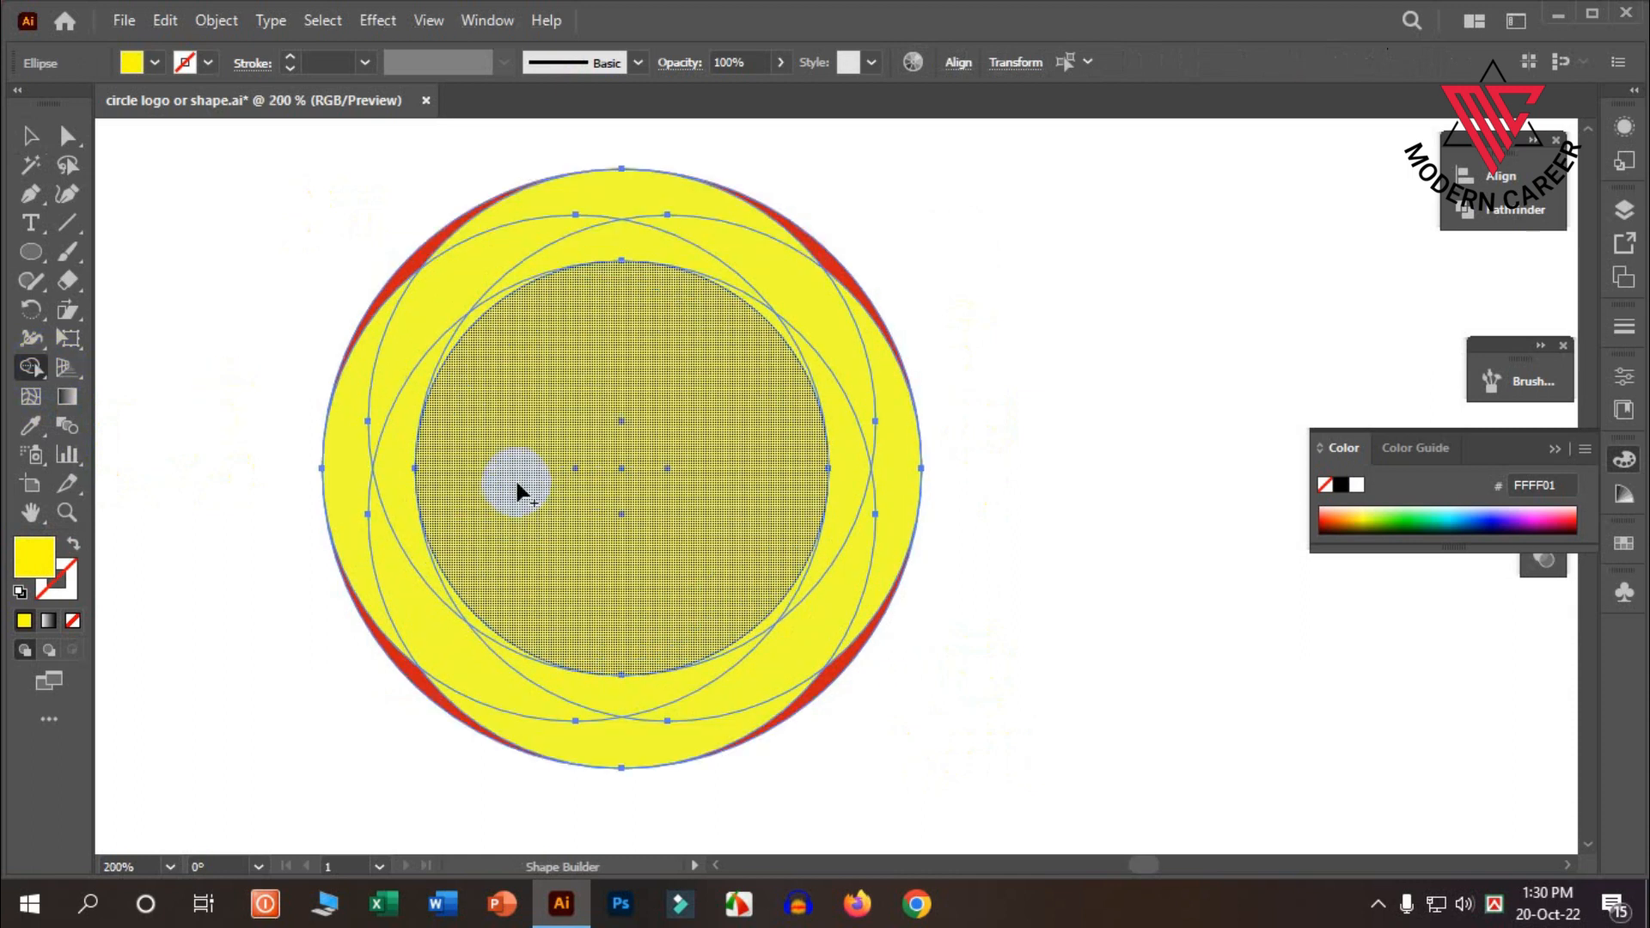
pyautogui.scroll(2, 494, 339)
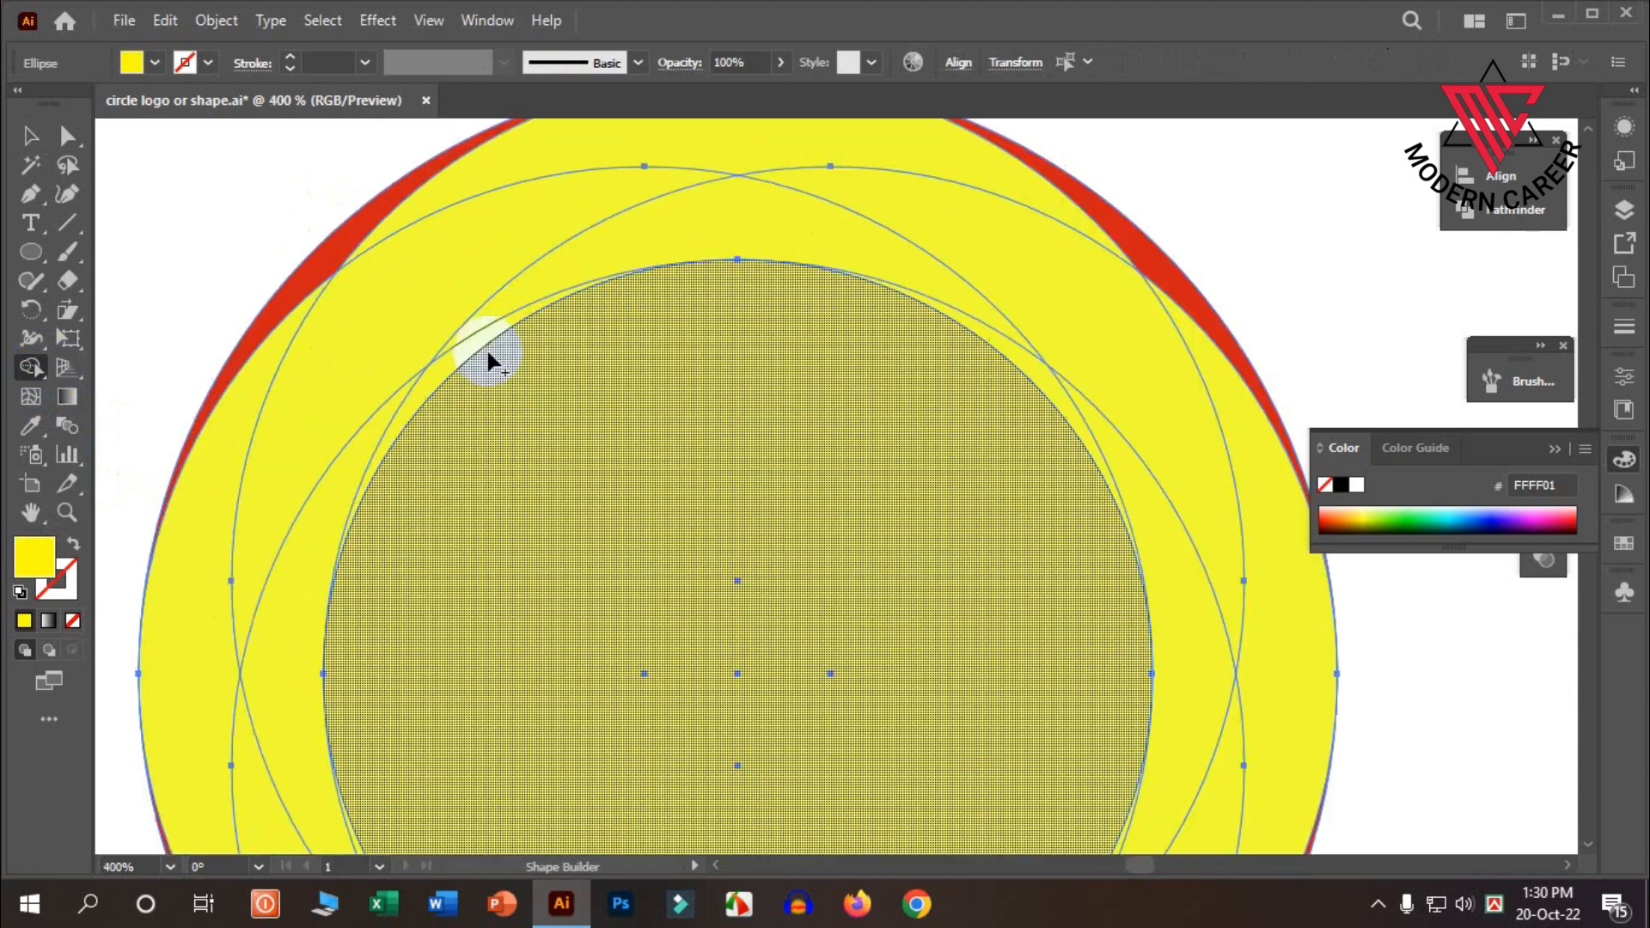
pyautogui.scroll(-2, 698, 508)
pyautogui.moveTo(669, 543)
pyautogui.mouseDown()
pyautogui.moveTo(949, 529)
pyautogui.moveTo(637, 551)
pyautogui.moveTo(683, 543)
pyautogui.mouseUp()
pyautogui.scroll(3, 848, 471)
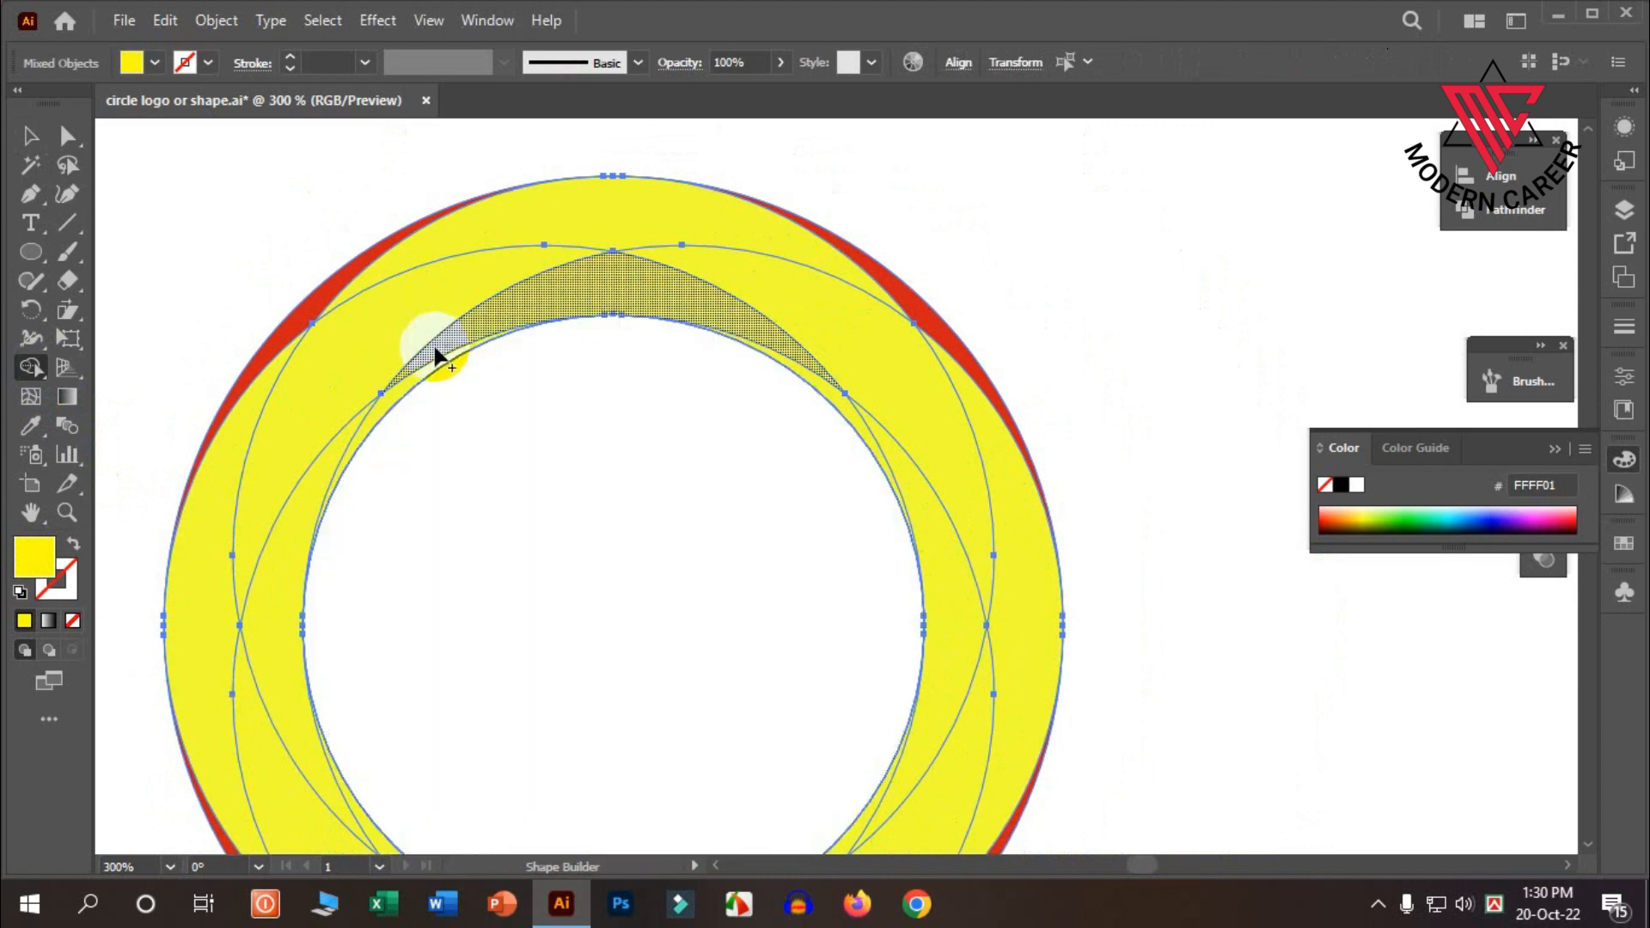
# Step: Merge the yellow segments running from the ring's upper inner edge around its right side into one crescent with the Shape Builder
pyautogui.moveTo(395, 380)
pyautogui.mouseDown()
pyautogui.moveTo(465, 346)
pyautogui.moveTo(699, 299)
pyautogui.moveTo(894, 365)
pyautogui.mouseUp()
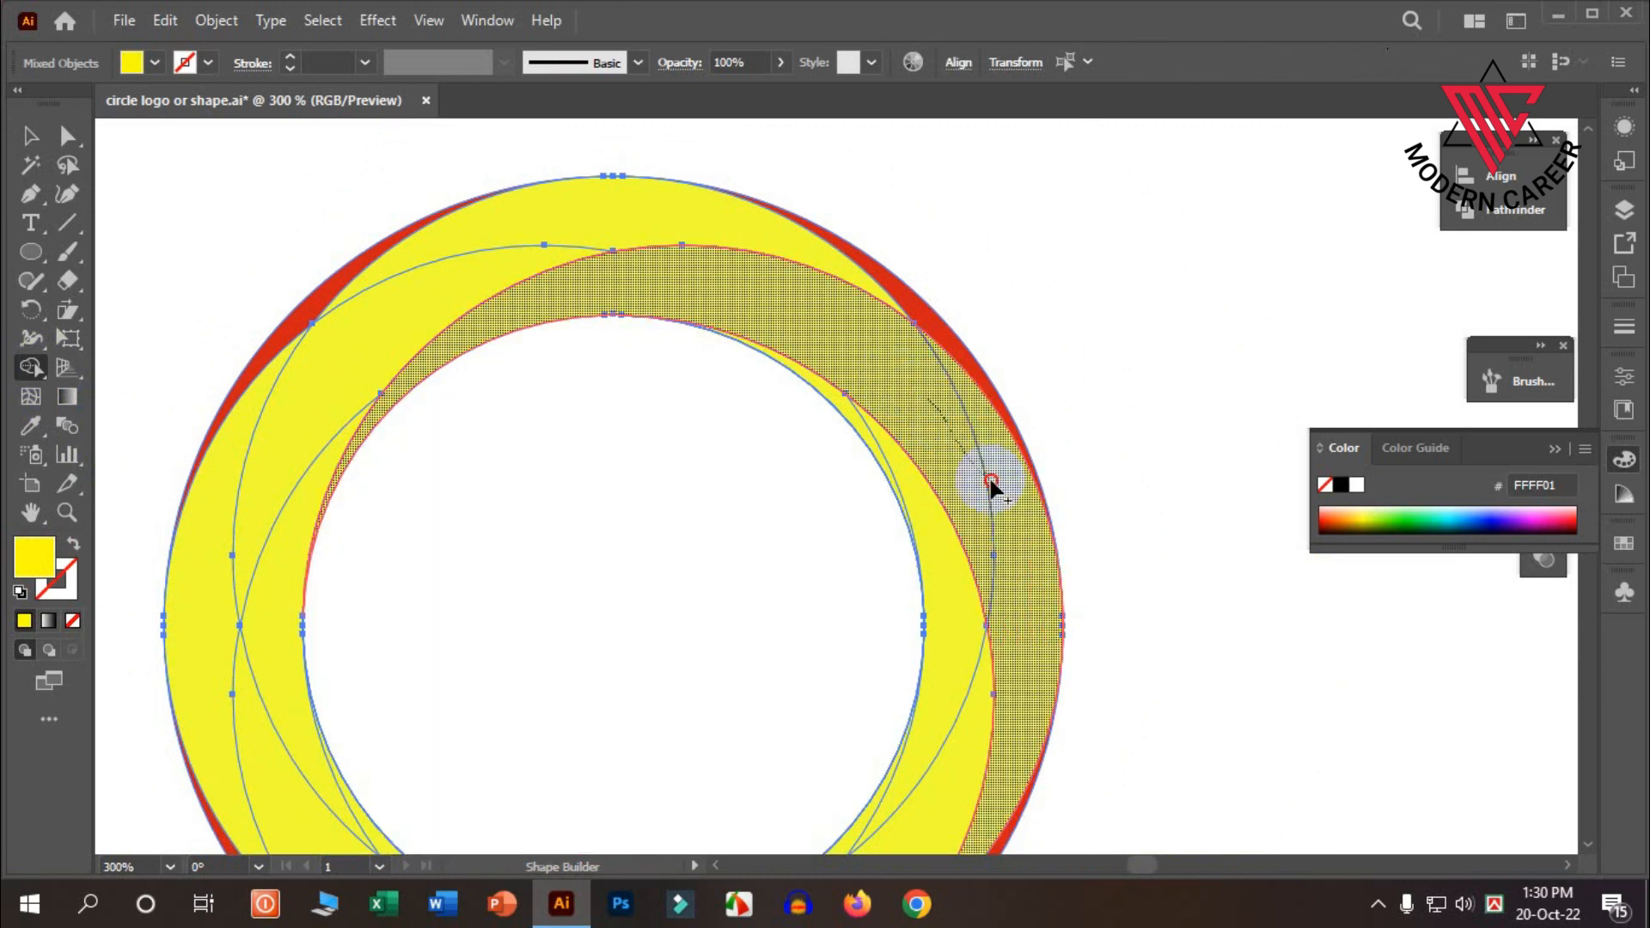
pyautogui.scroll(-2, 999, 502)
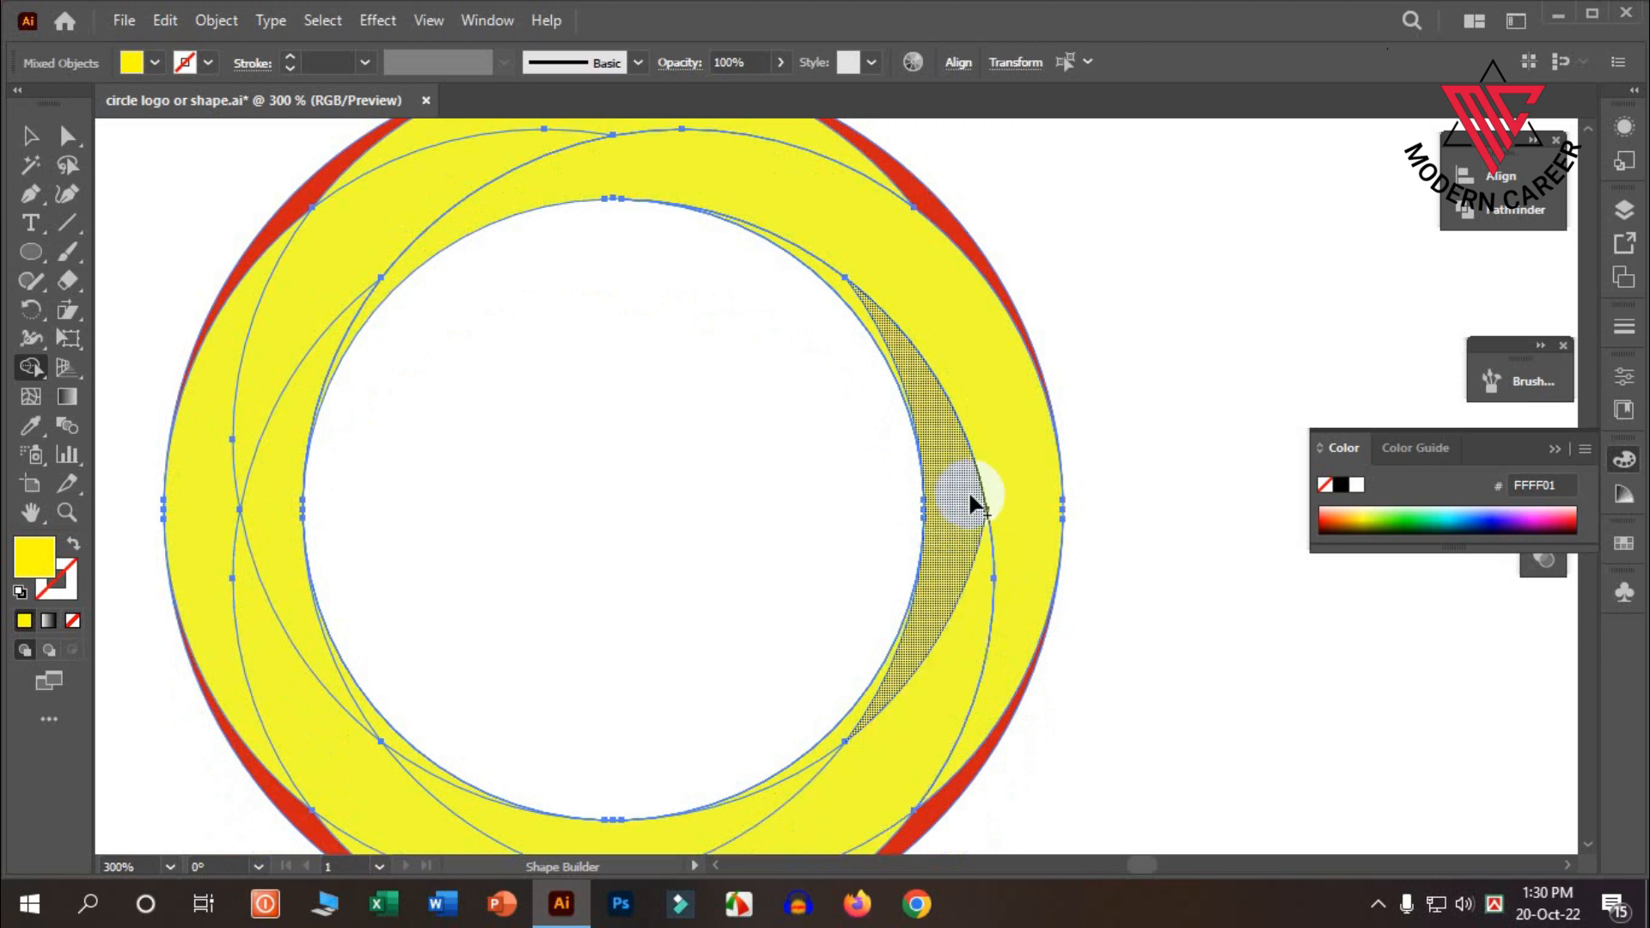
pyautogui.scroll(2, 976, 342)
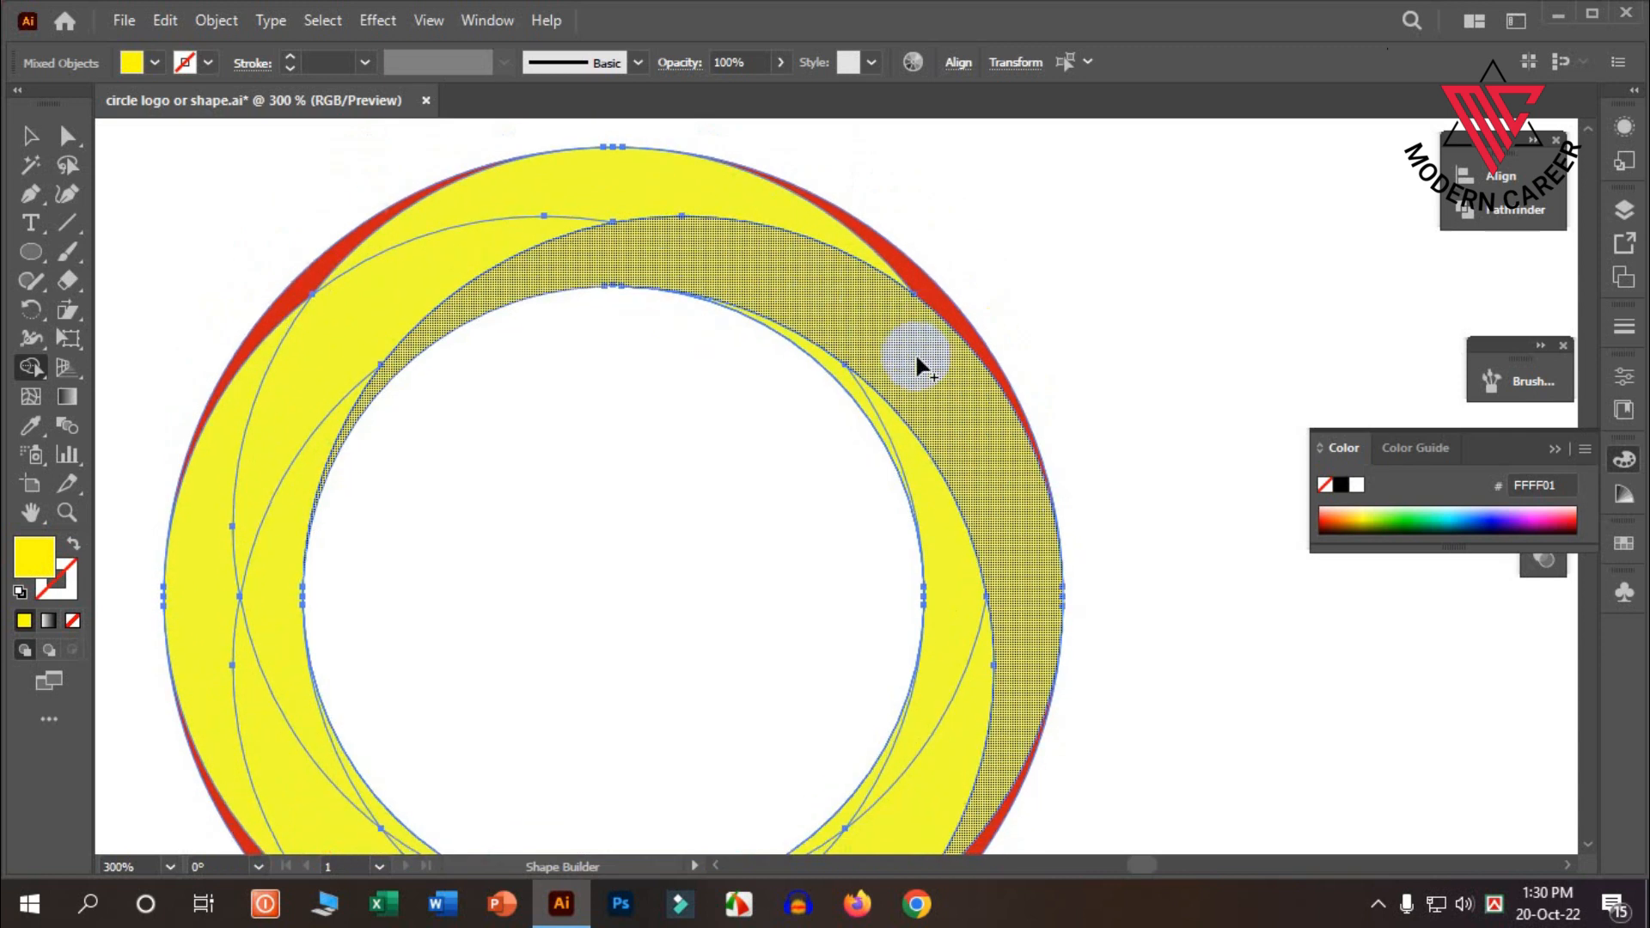
# Step: Set the fill to red FD1A16 and merge the segments from the ring's inner right side around the bottom into one crescent
pyautogui.scroll(-1, 903, 374)
pyautogui.click(954, 593)
pyautogui.click(1321, 519)
pyautogui.moveTo(858, 315); pyautogui.dragTo(884, 351)
pyautogui.moveTo(925, 513)
pyautogui.mouseDown()
pyautogui.moveTo(883, 591)
pyautogui.moveTo(788, 673)
pyautogui.moveTo(629, 682)
pyautogui.moveTo(529, 646)
pyautogui.mouseUp()
pyautogui.scroll(-1, 882, 586)
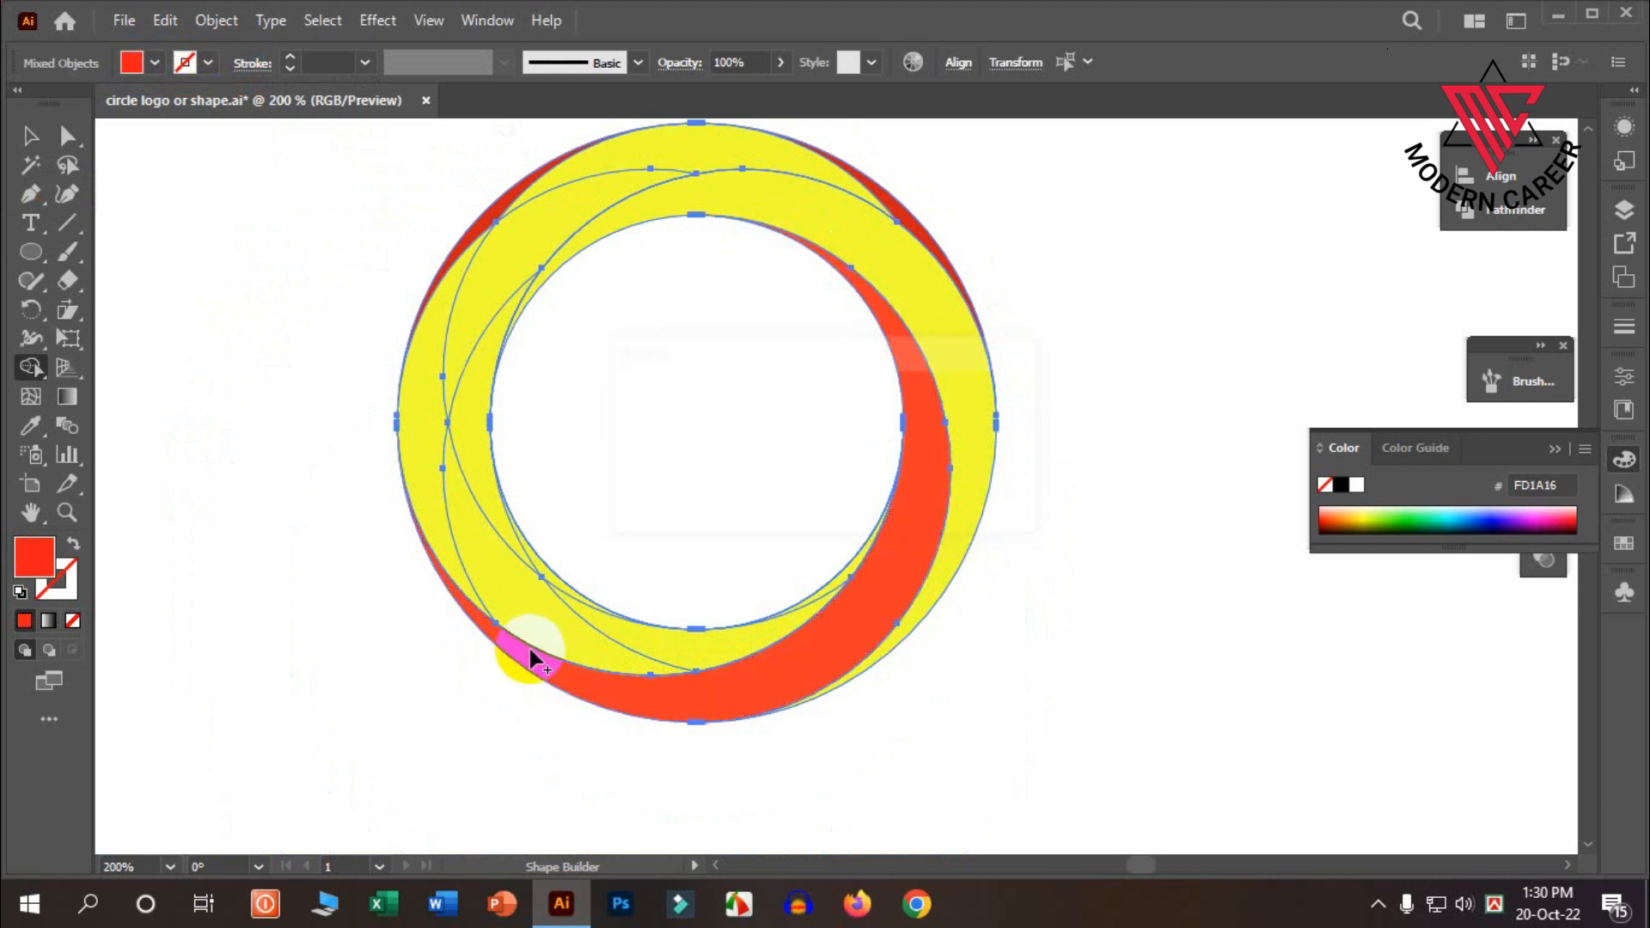
# Step: Set the fill to dark blue 13017C and merge the segments from the ring's lower inner edge around its left side
pyautogui.scroll(1, 856, 534)
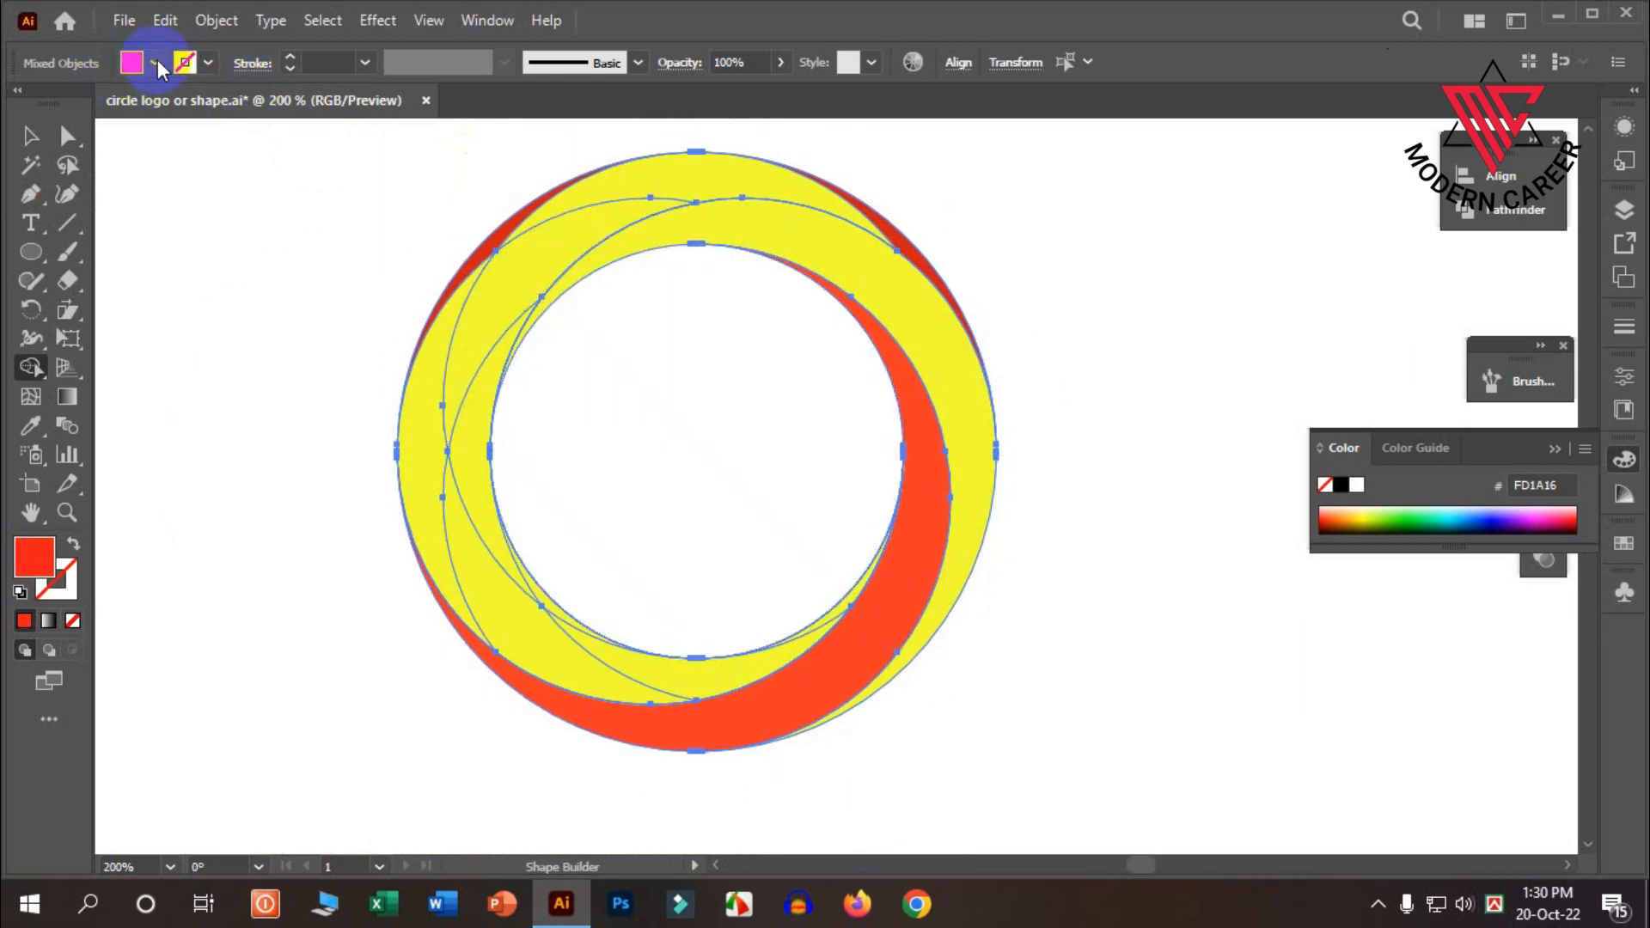
pyautogui.click(156, 62)
pyautogui.click(154, 104)
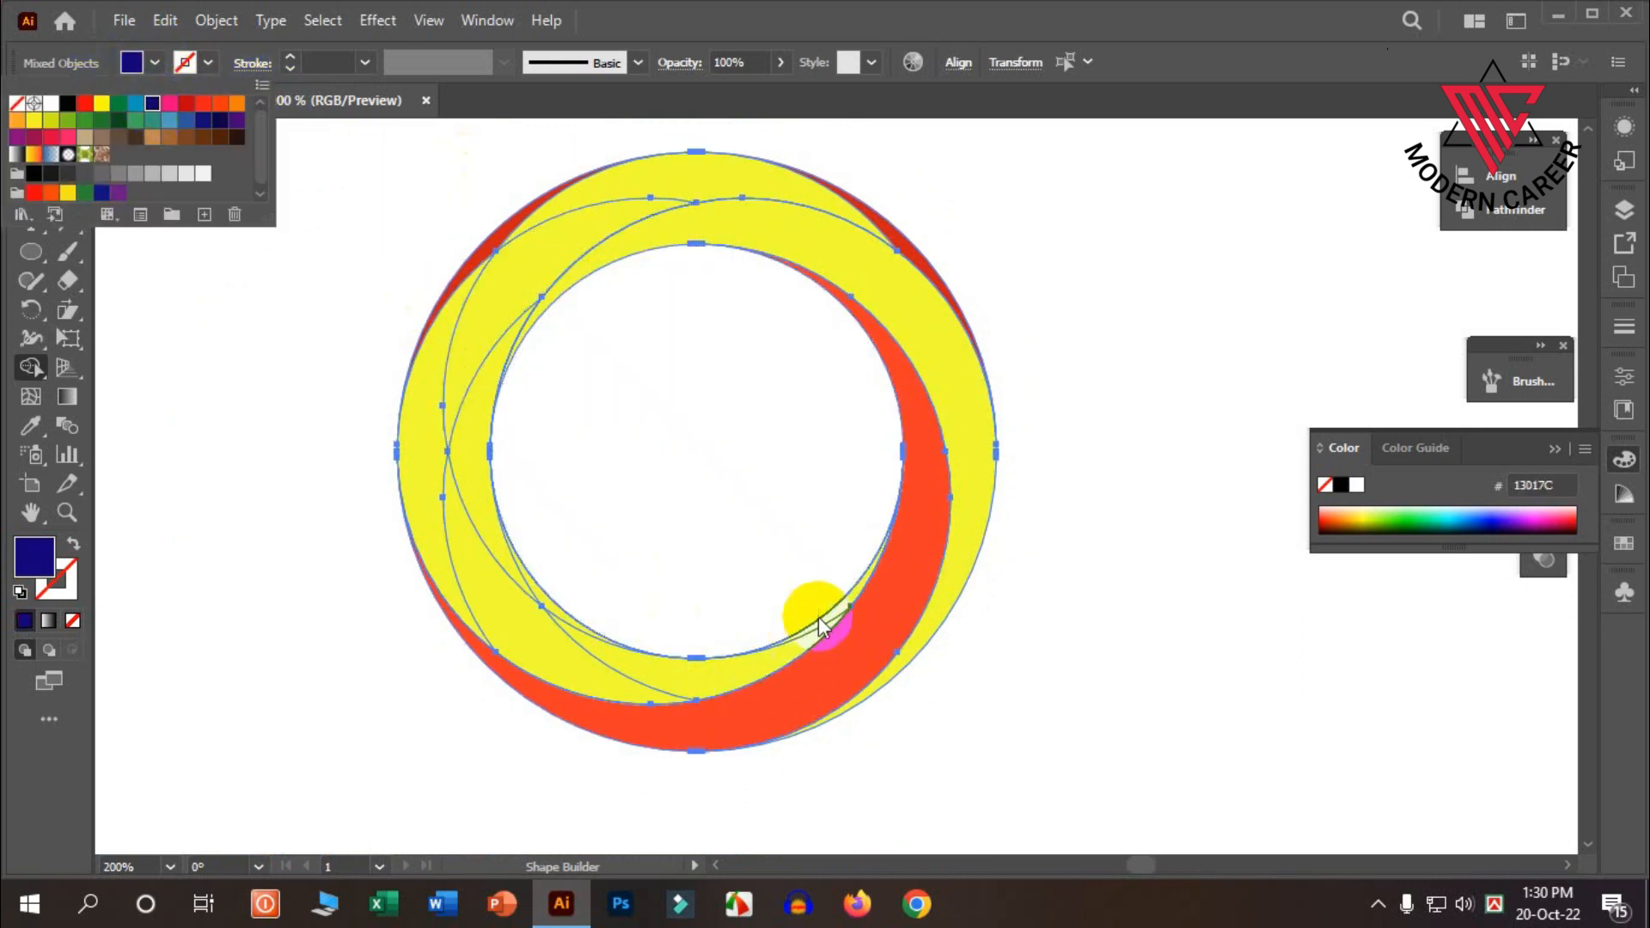
pyautogui.moveTo(822, 628)
pyautogui.mouseDown()
pyautogui.moveTo(655, 673)
pyautogui.moveTo(525, 624)
pyautogui.moveTo(487, 578)
pyautogui.moveTo(472, 280)
pyautogui.mouseUp()
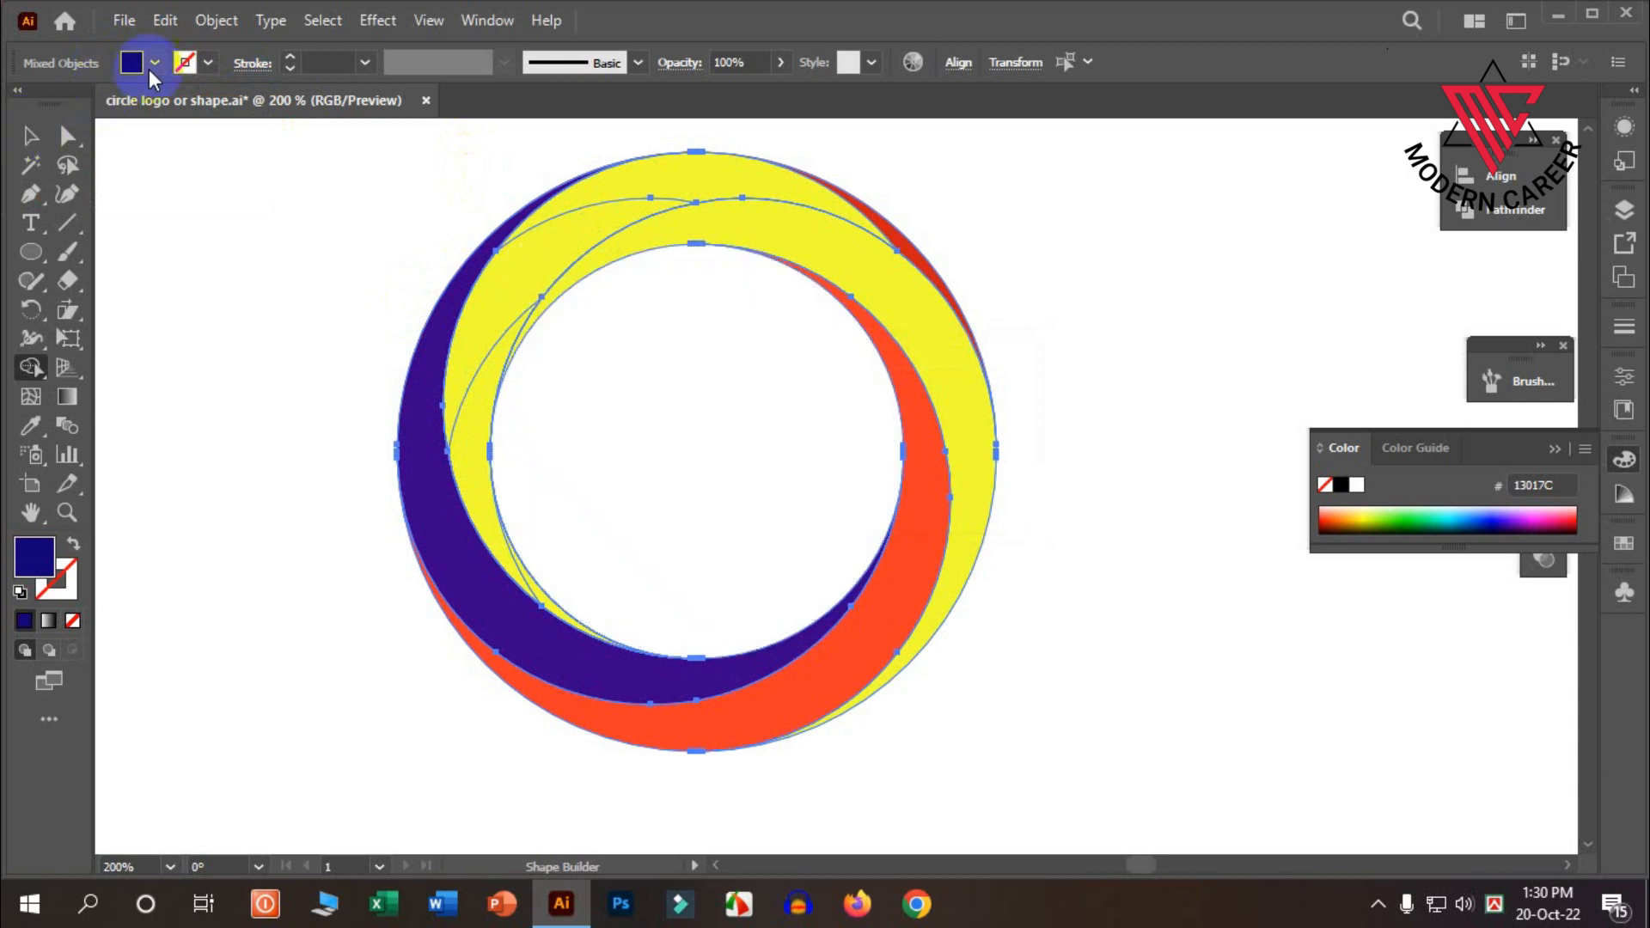
# Step: Set the fill to light blue 01A0C6 and merge the remaining segments from the inner left side over the top
pyautogui.click(154, 63)
pyautogui.click(134, 105)
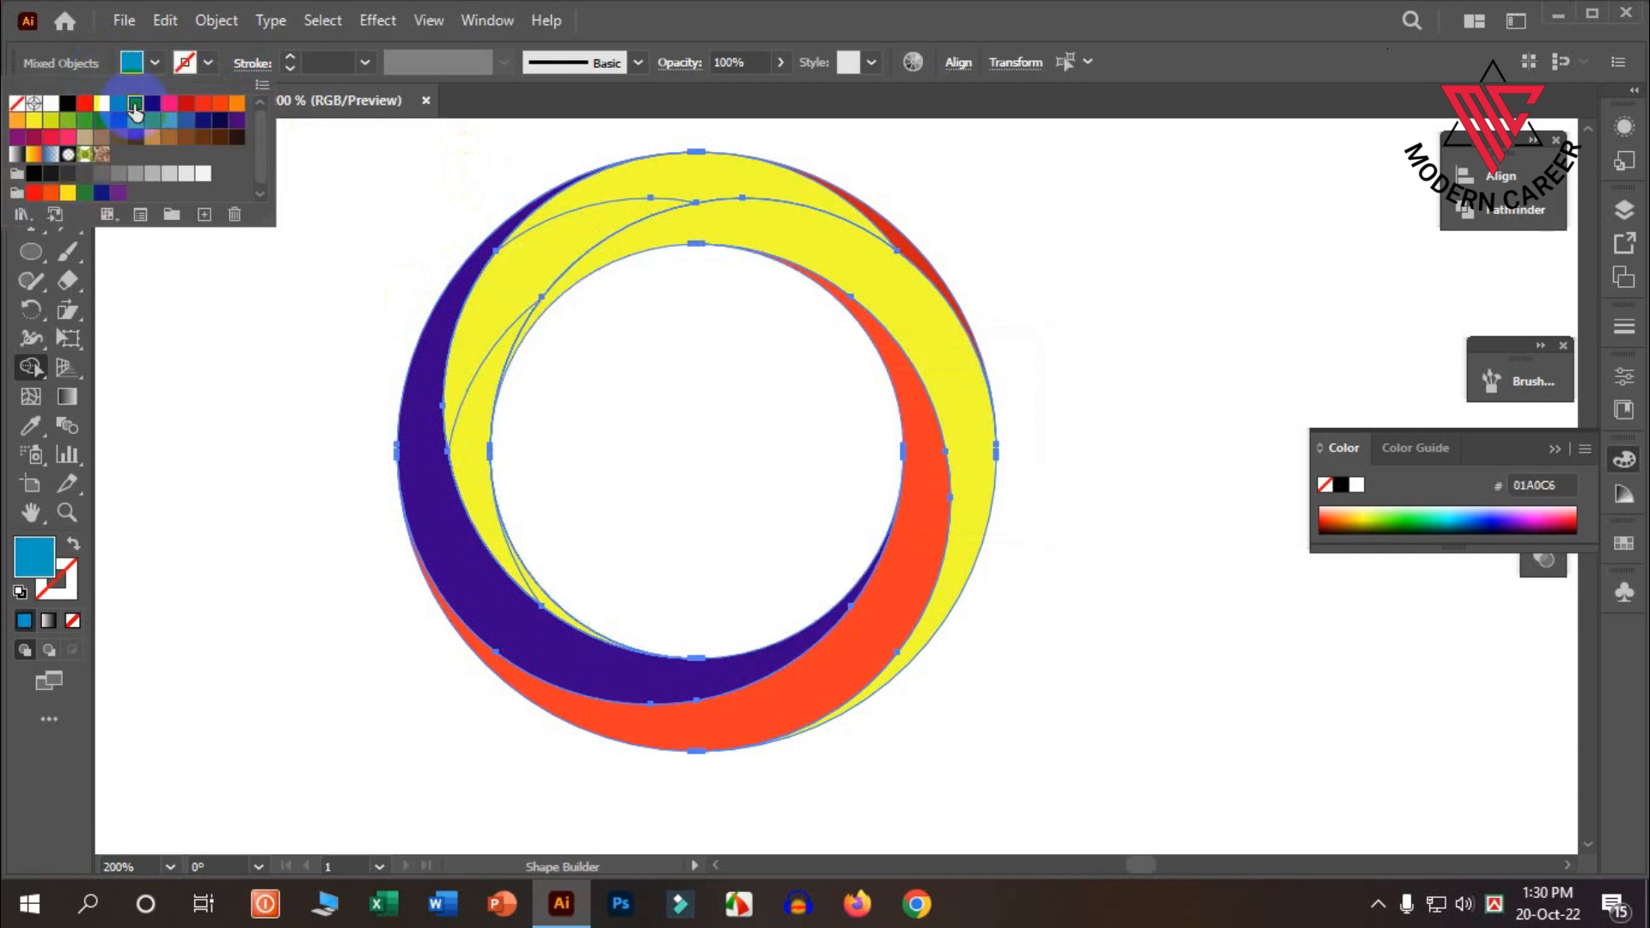
pyautogui.click(522, 584)
pyautogui.moveTo(517, 559); pyautogui.dragTo(499, 526)
pyautogui.moveTo(479, 377); pyautogui.dragTo(482, 339)
pyautogui.moveTo(535, 249)
pyautogui.mouseDown()
pyautogui.moveTo(577, 209)
pyautogui.moveTo(782, 189)
pyautogui.mouseUp()
pyautogui.moveTo(823, 194); pyautogui.dragTo(885, 236)
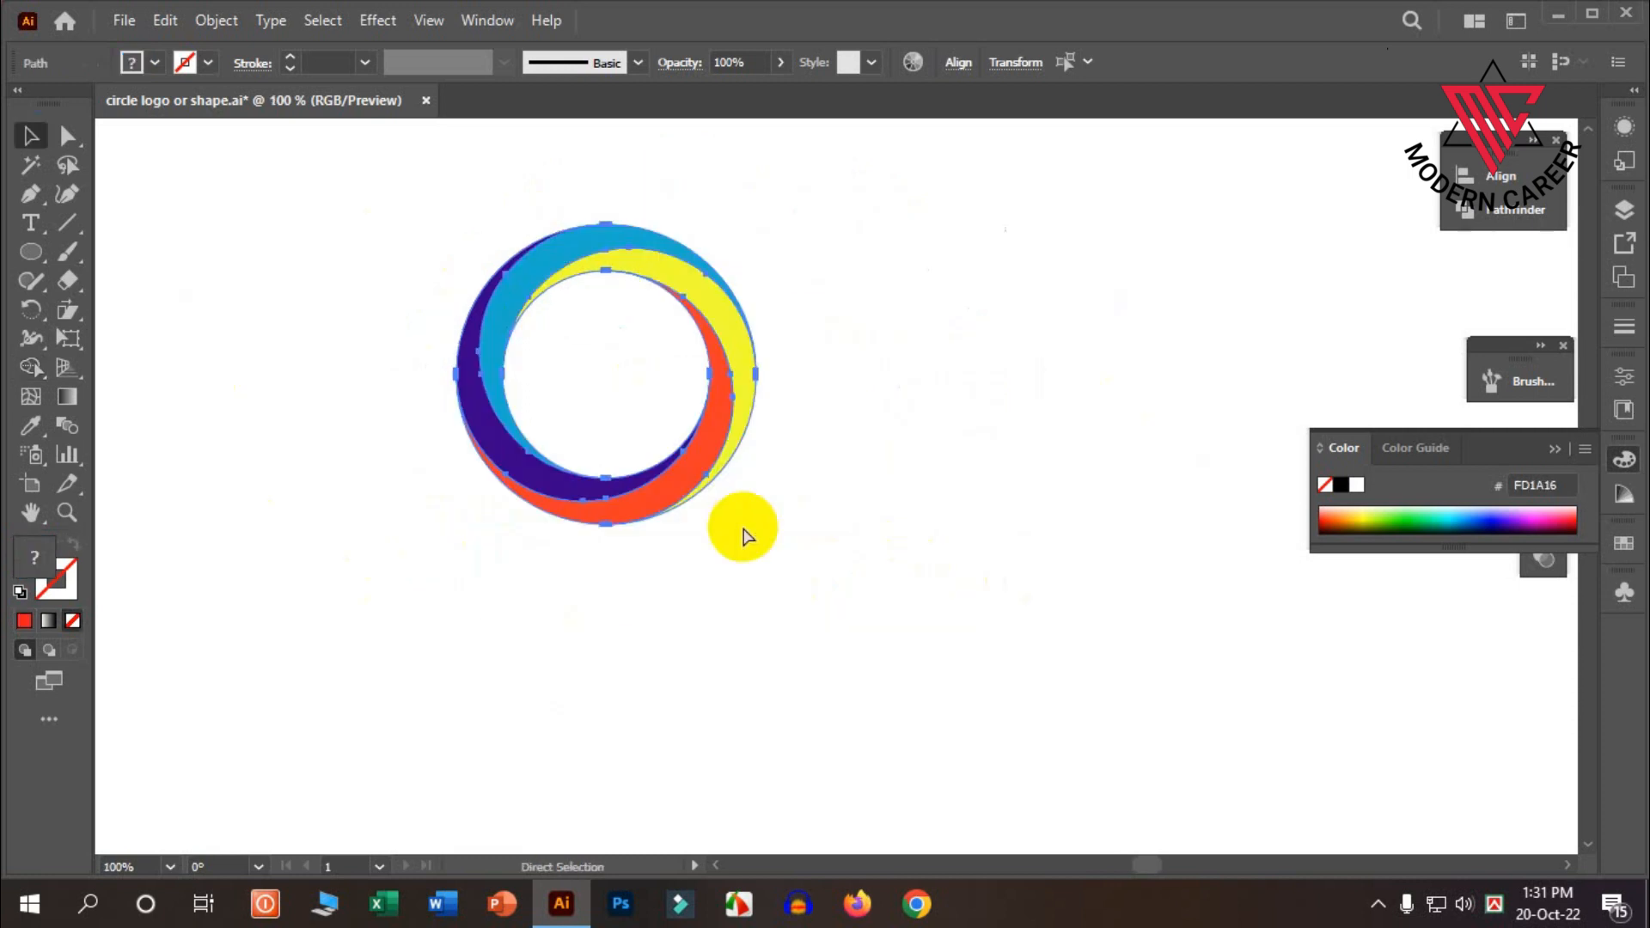
# Step: Select the whole four-colour ring and place a duplicate to the right of the original
pyautogui.press('v')
pyautogui.click(684, 590)
pyautogui.scroll(1, 684, 591)
pyautogui.hotkey('ctrl', 'a')
pyautogui.moveTo(578, 322); pyautogui.dragTo(1141, 252)
pyautogui.click(924, 549)
pyautogui.scroll(1, 643, 490)
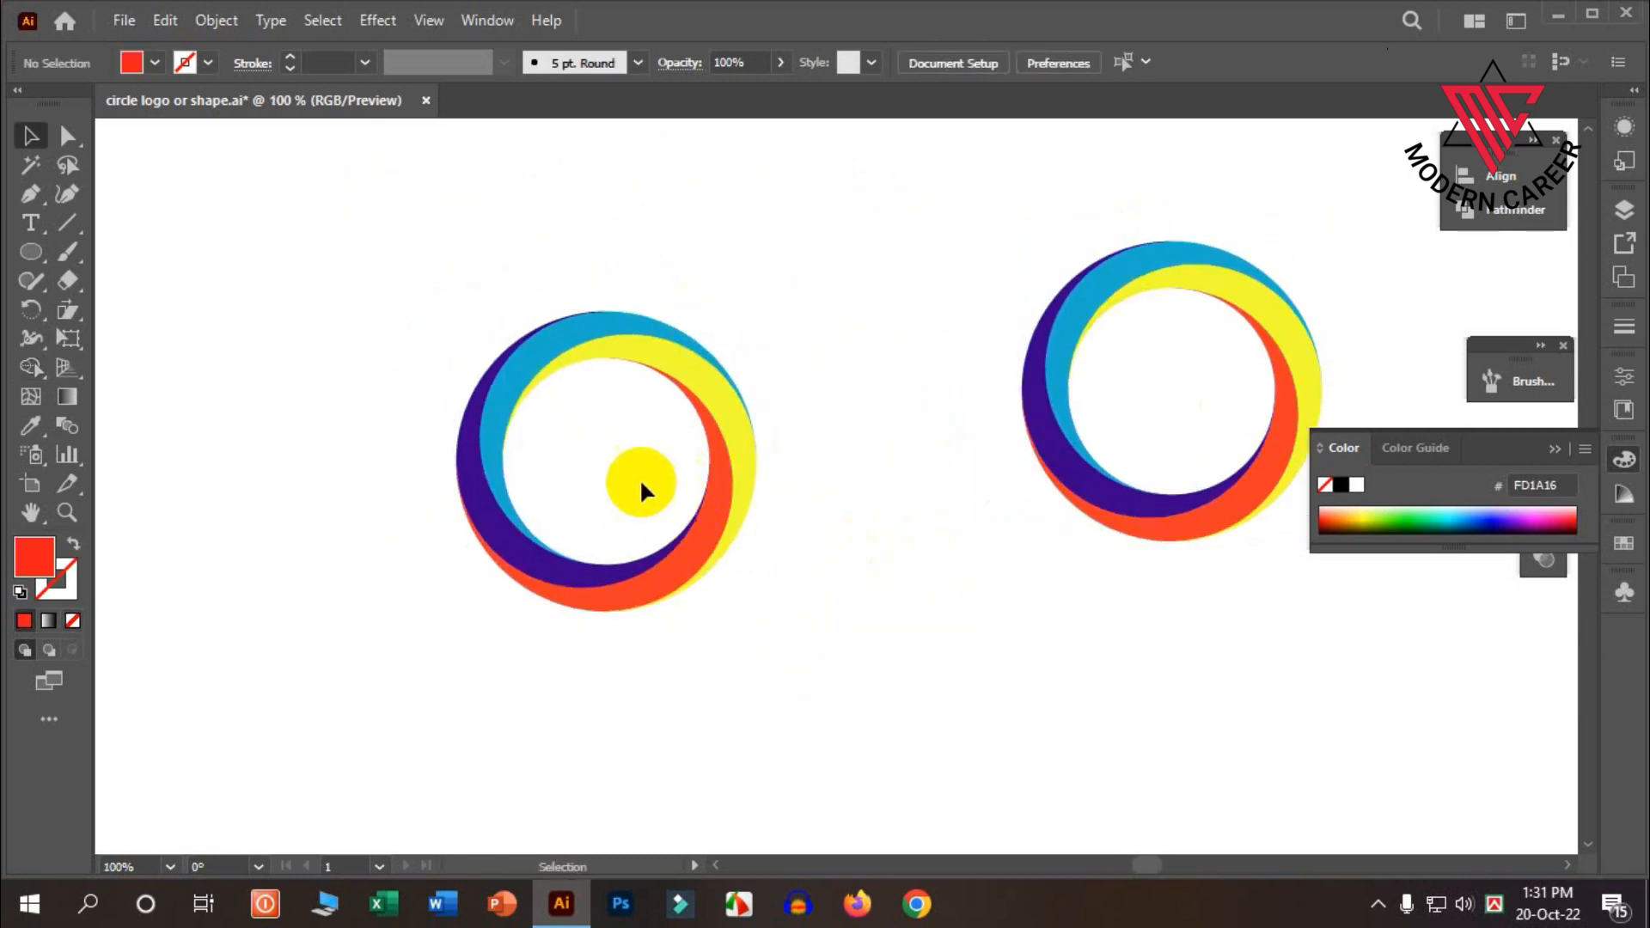
# Step: Select the original ring and apply Offset Path with an offset of -4 and miter joins
pyautogui.scroll(1, 640, 478)
pyautogui.moveTo(814, 711); pyautogui.dragTo(419, 235)
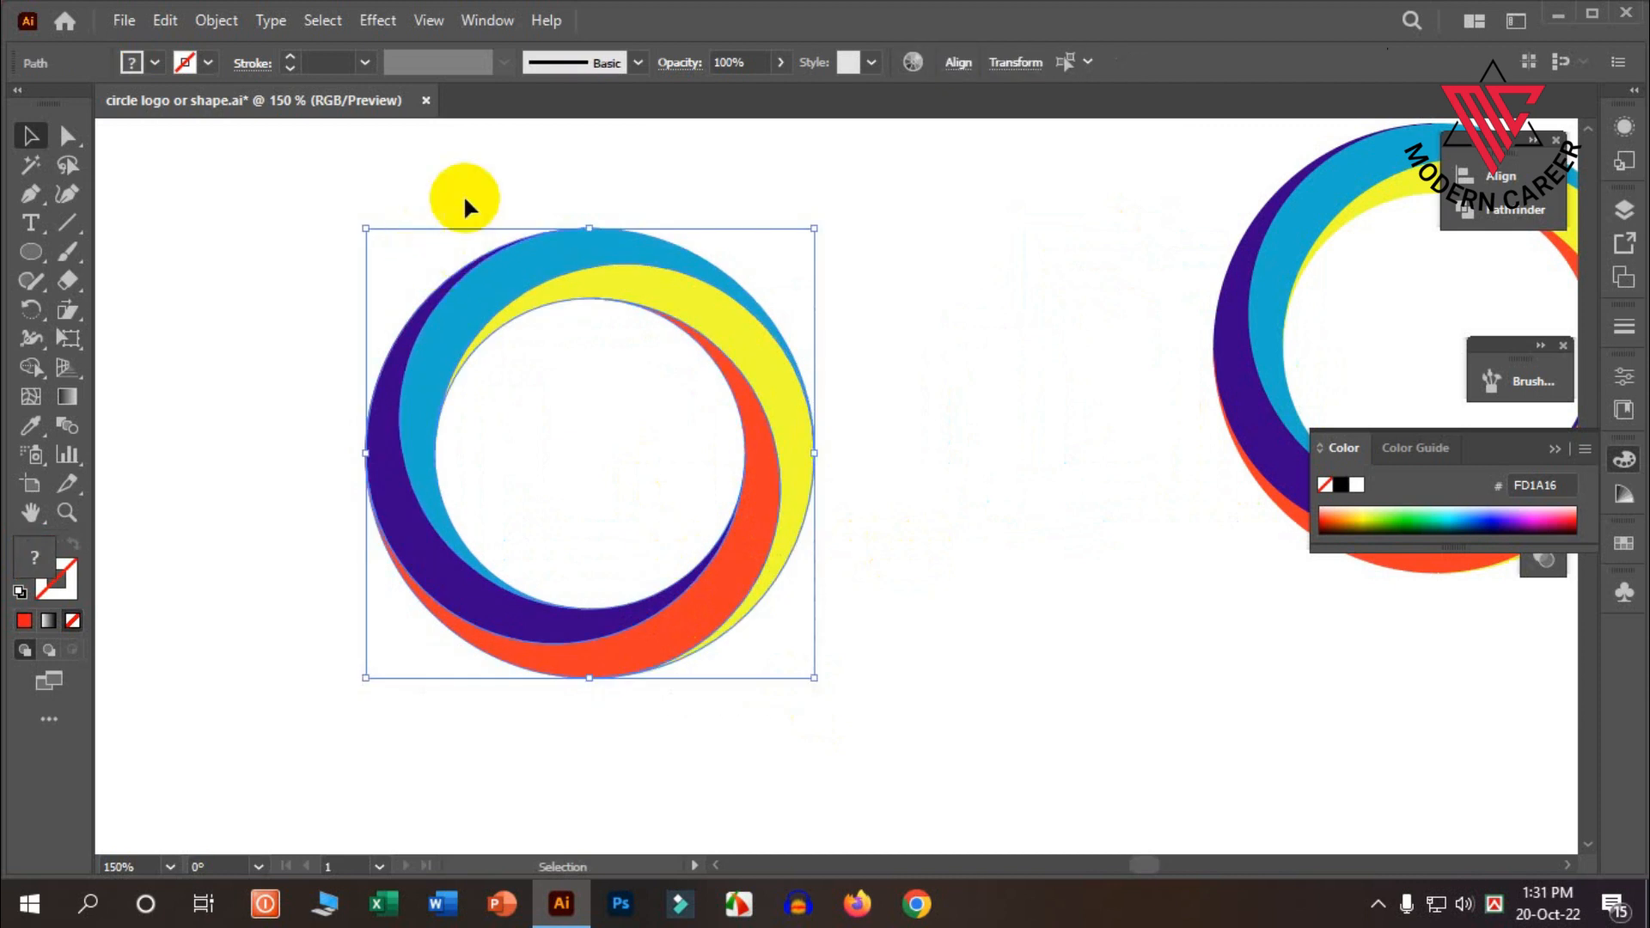
pyautogui.click(229, 19)
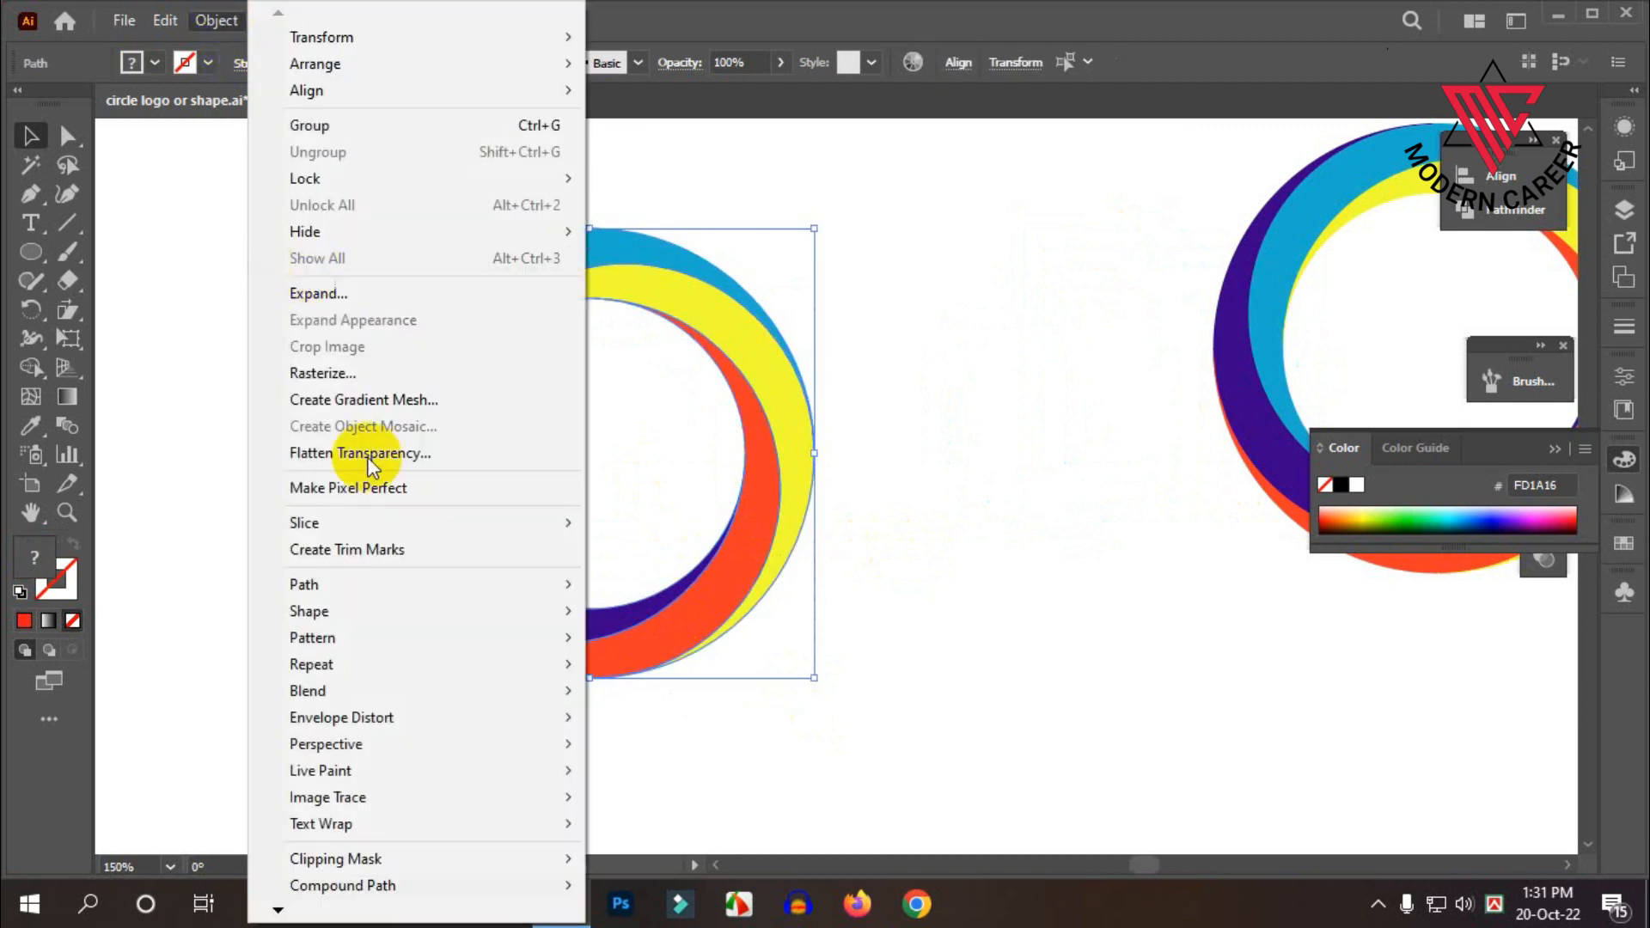
pyautogui.moveTo(365, 585)
pyautogui.click(661, 673)
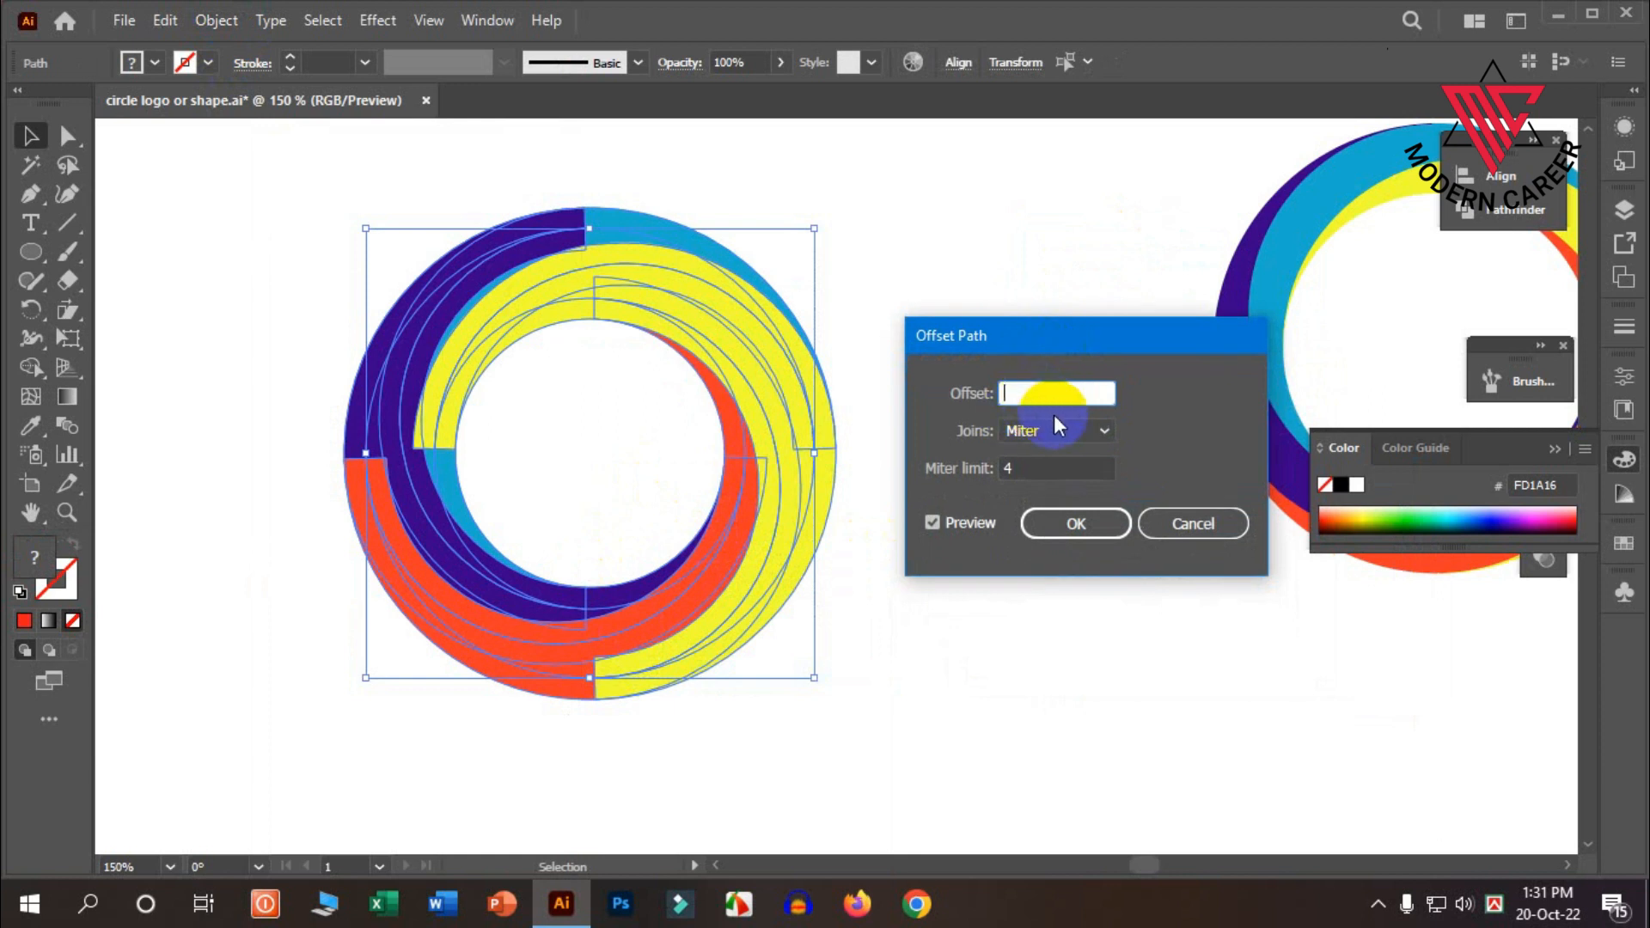
pyautogui.write('-4')
pyautogui.click(1076, 523)
# Step: Move the thinner offset crescents out of the original ring, scale them down, and place them to the ring's upper left
pyautogui.scroll(1, 688, 378)
pyautogui.moveTo(688, 380); pyautogui.dragTo(976, 201)
pyautogui.scroll(1, 978, 210)
pyautogui.moveTo(991, 301); pyautogui.dragTo(1089, 205)
pyautogui.scroll(-1, 972, 262)
pyautogui.scroll(-1, 873, 302)
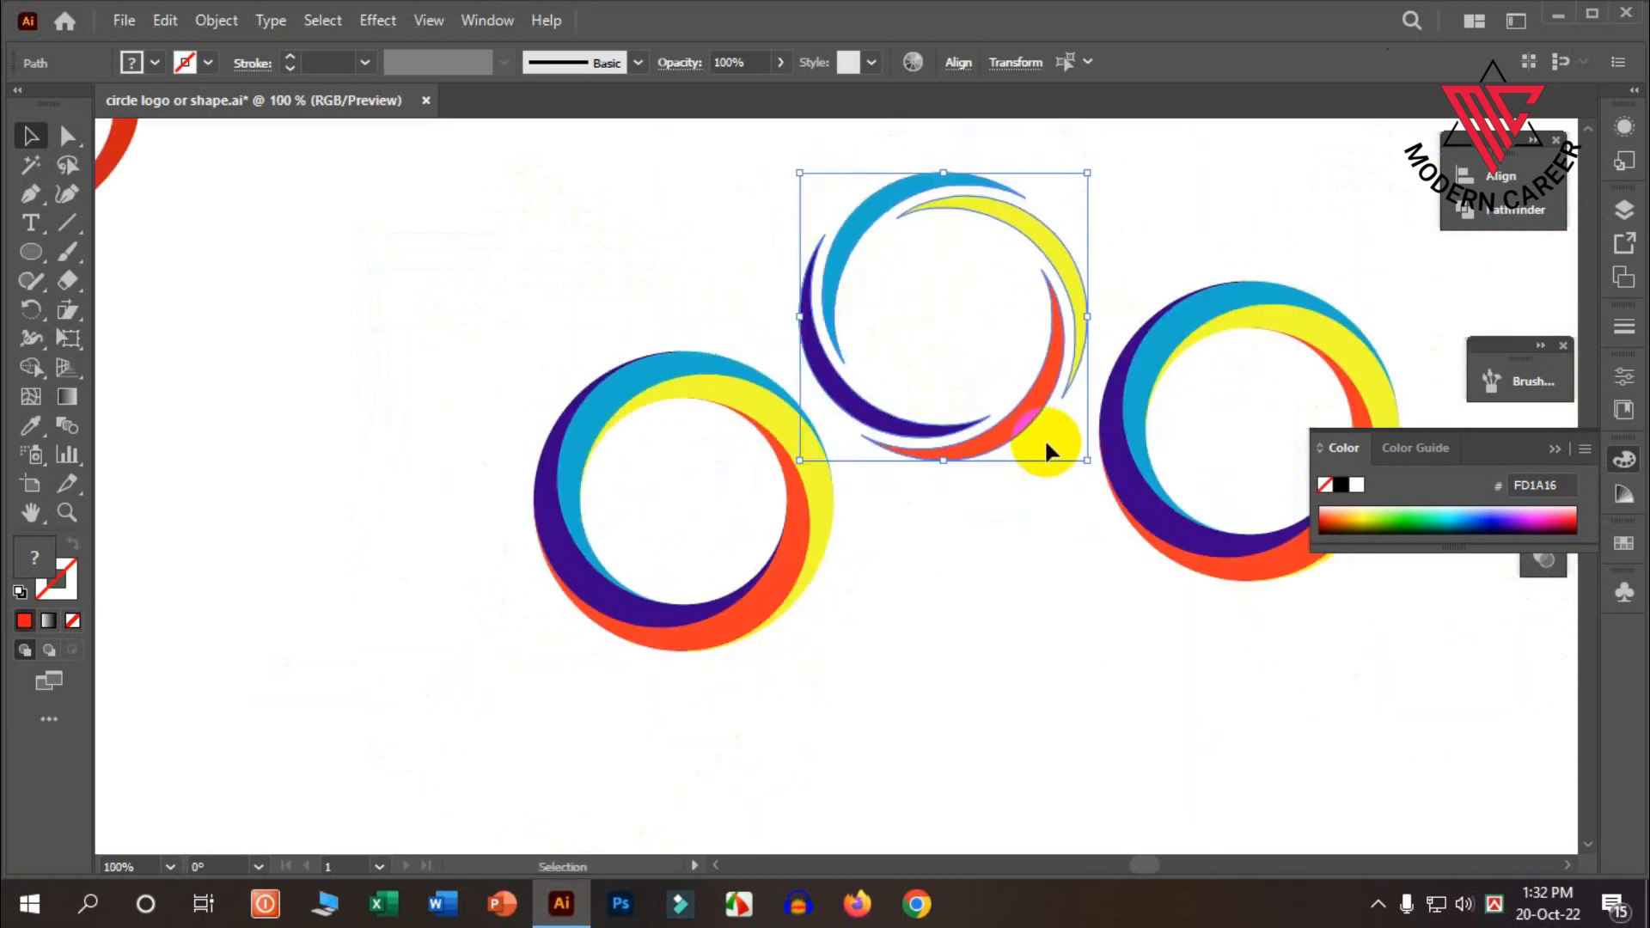
pyautogui.moveTo(1080, 453); pyautogui.dragTo(1039, 412)
pyautogui.moveTo(1027, 265); pyautogui.dragTo(449, 278)
# Step: Recolour the yellow crescent of the small ring to green 40A629
pyautogui.scroll(1, 448, 277)
pyautogui.click(636, 297)
pyautogui.click(155, 63)
pyautogui.click(72, 122)
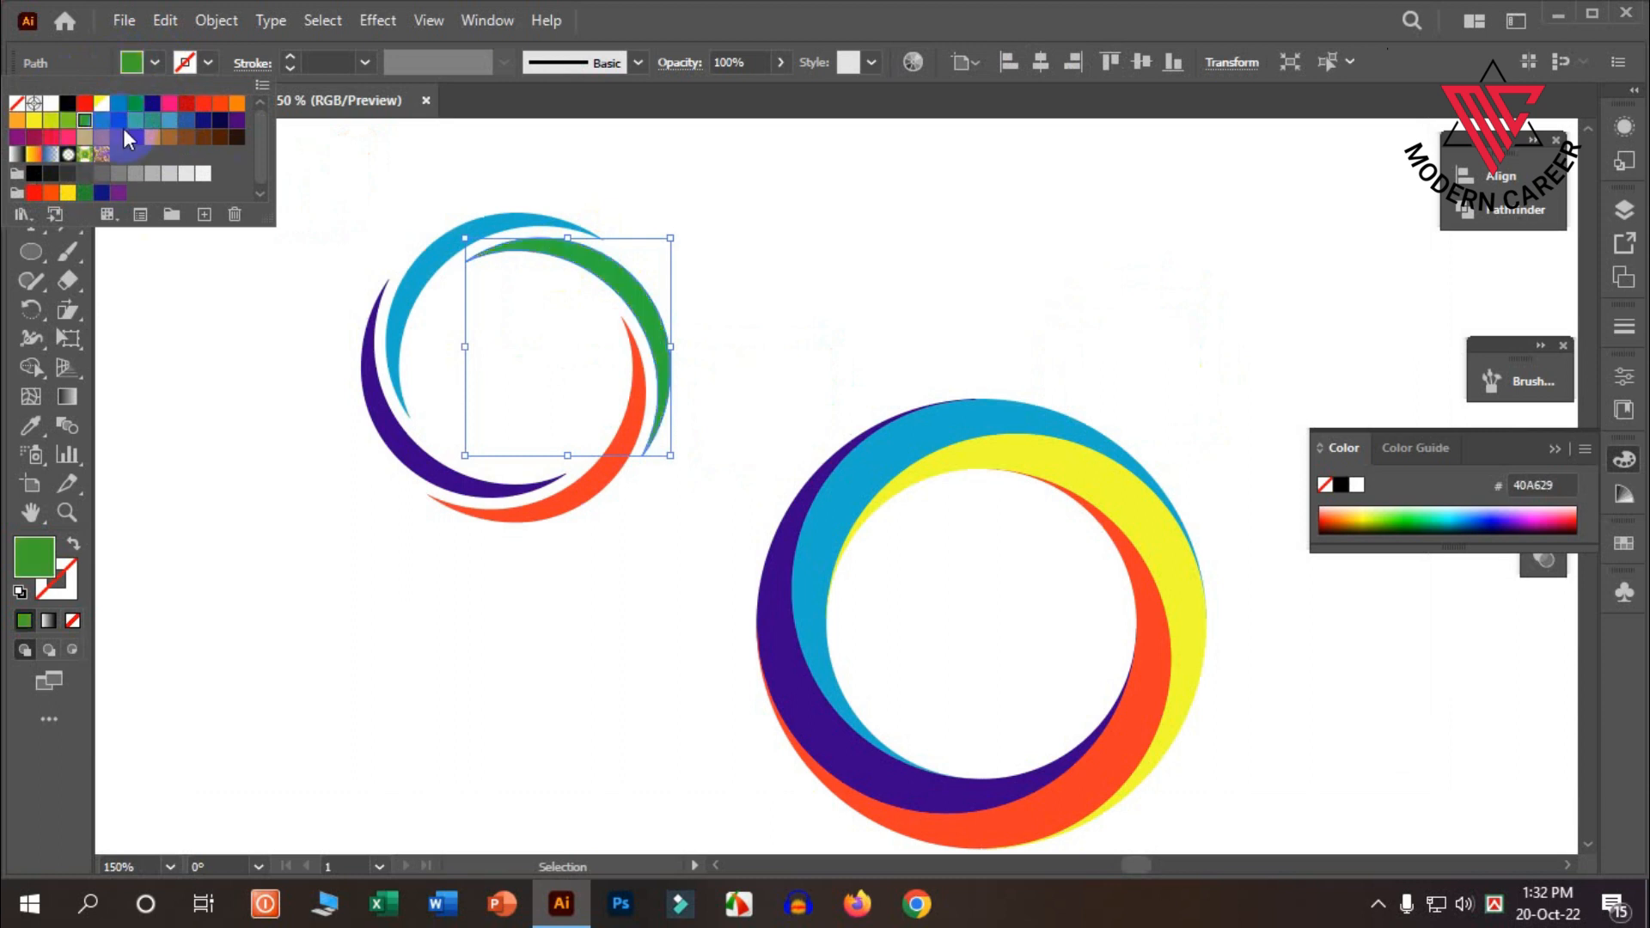
pyautogui.click(791, 316)
# Step: Move the small four-colour ring close to the slanted red logo and slant it slightly into an oval with the Shear tool
pyautogui.scroll(-2, 737, 424)
pyautogui.scroll(1, 737, 424)
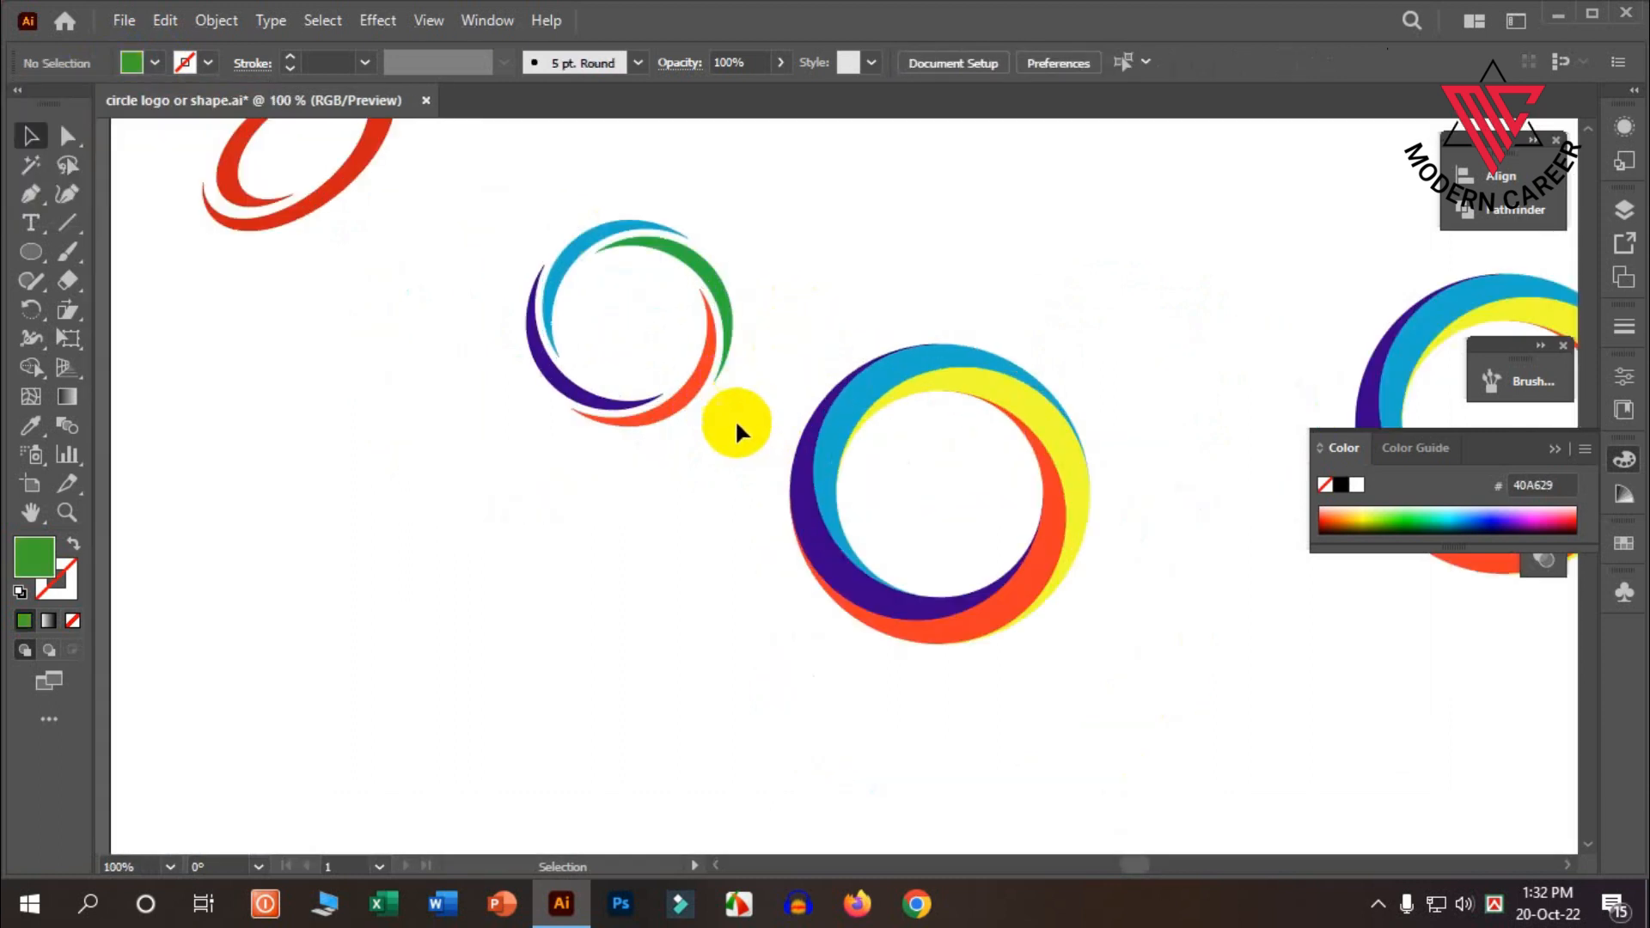
pyautogui.click(693, 278)
pyautogui.moveTo(713, 277); pyautogui.dragTo(570, 284)
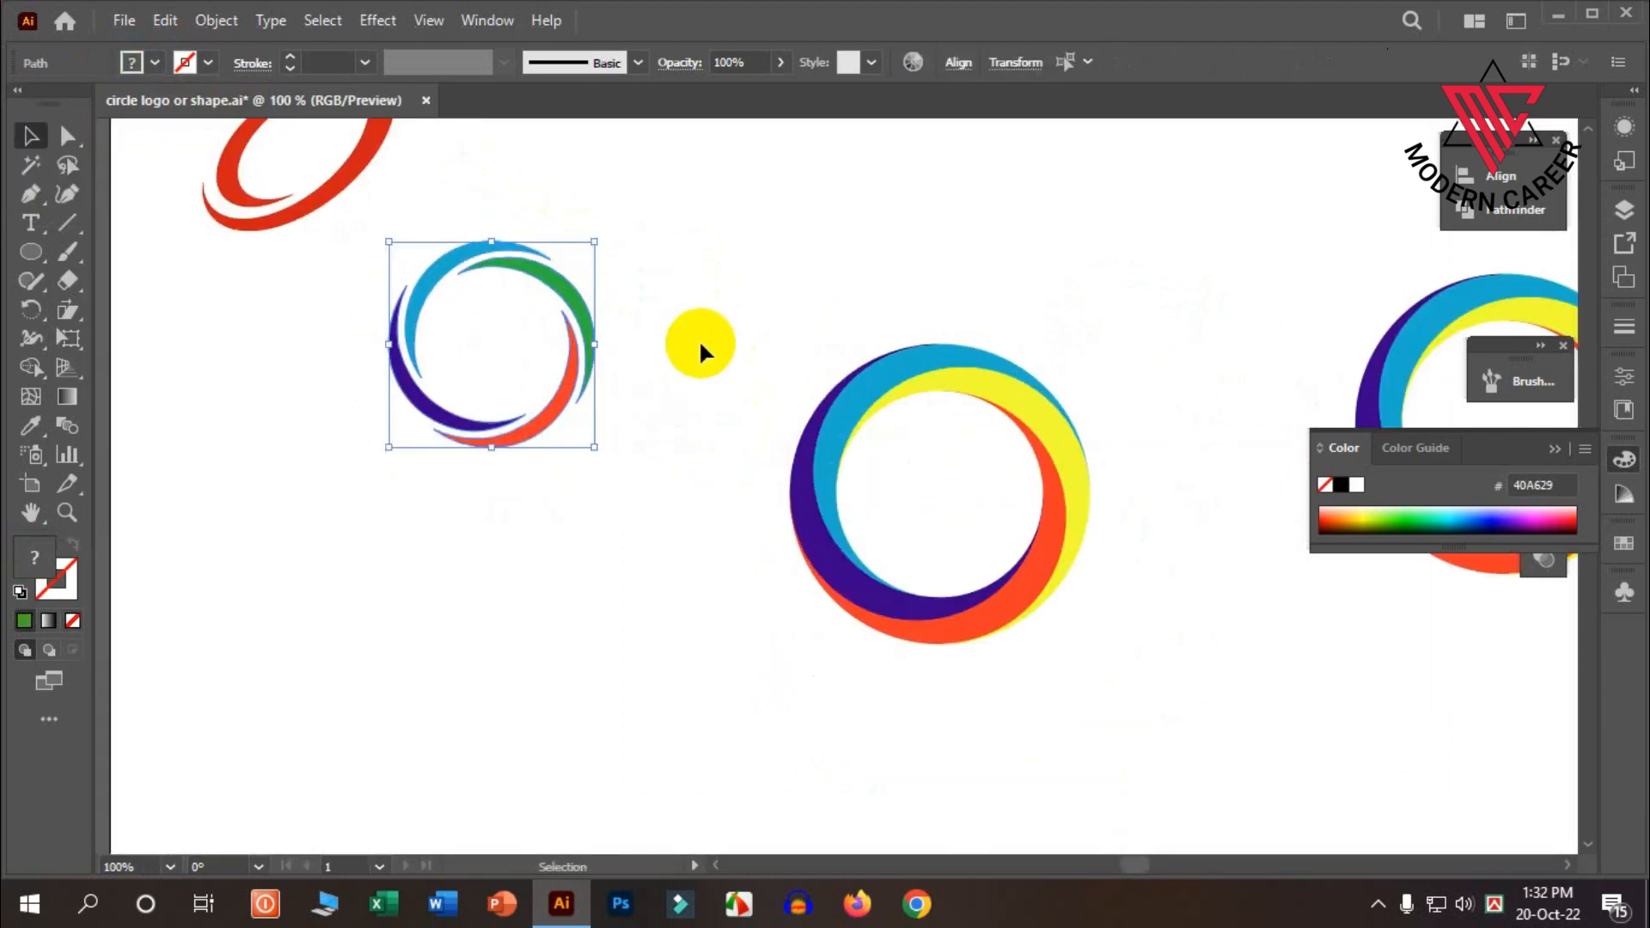
pyautogui.scroll(-1, 687, 328)
pyautogui.scroll(2, 653, 340)
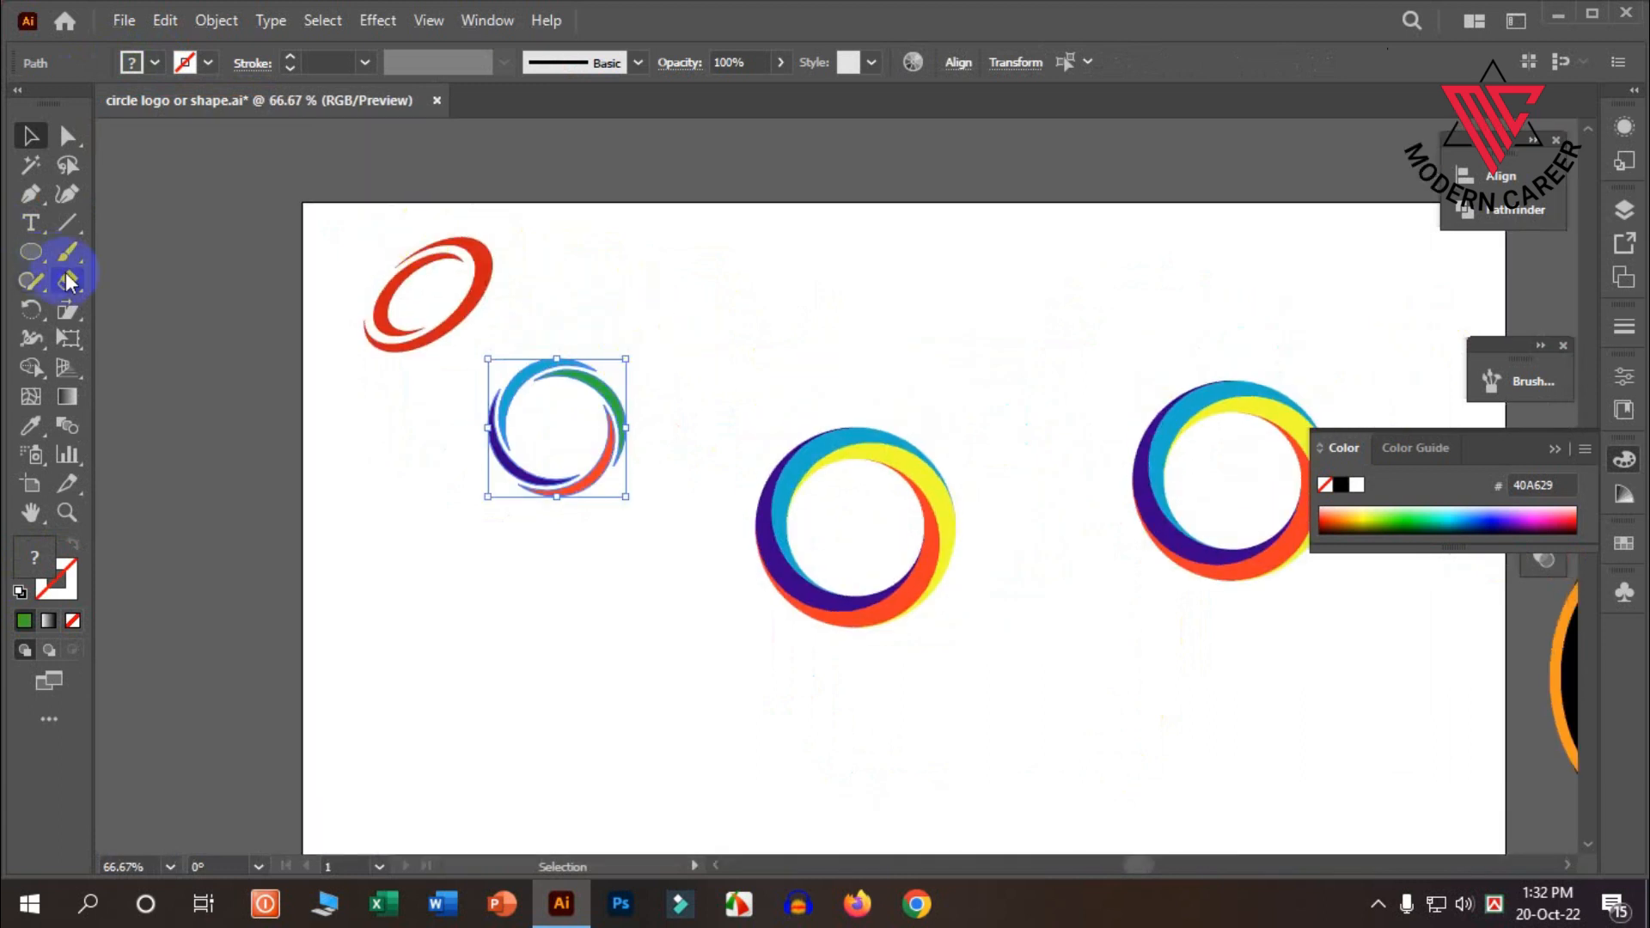
pyautogui.click(67, 308)
pyautogui.moveTo(557, 361)
pyautogui.mouseDown()
pyautogui.moveTo(574, 345)
pyautogui.moveTo(564, 360)
pyautogui.mouseUp()
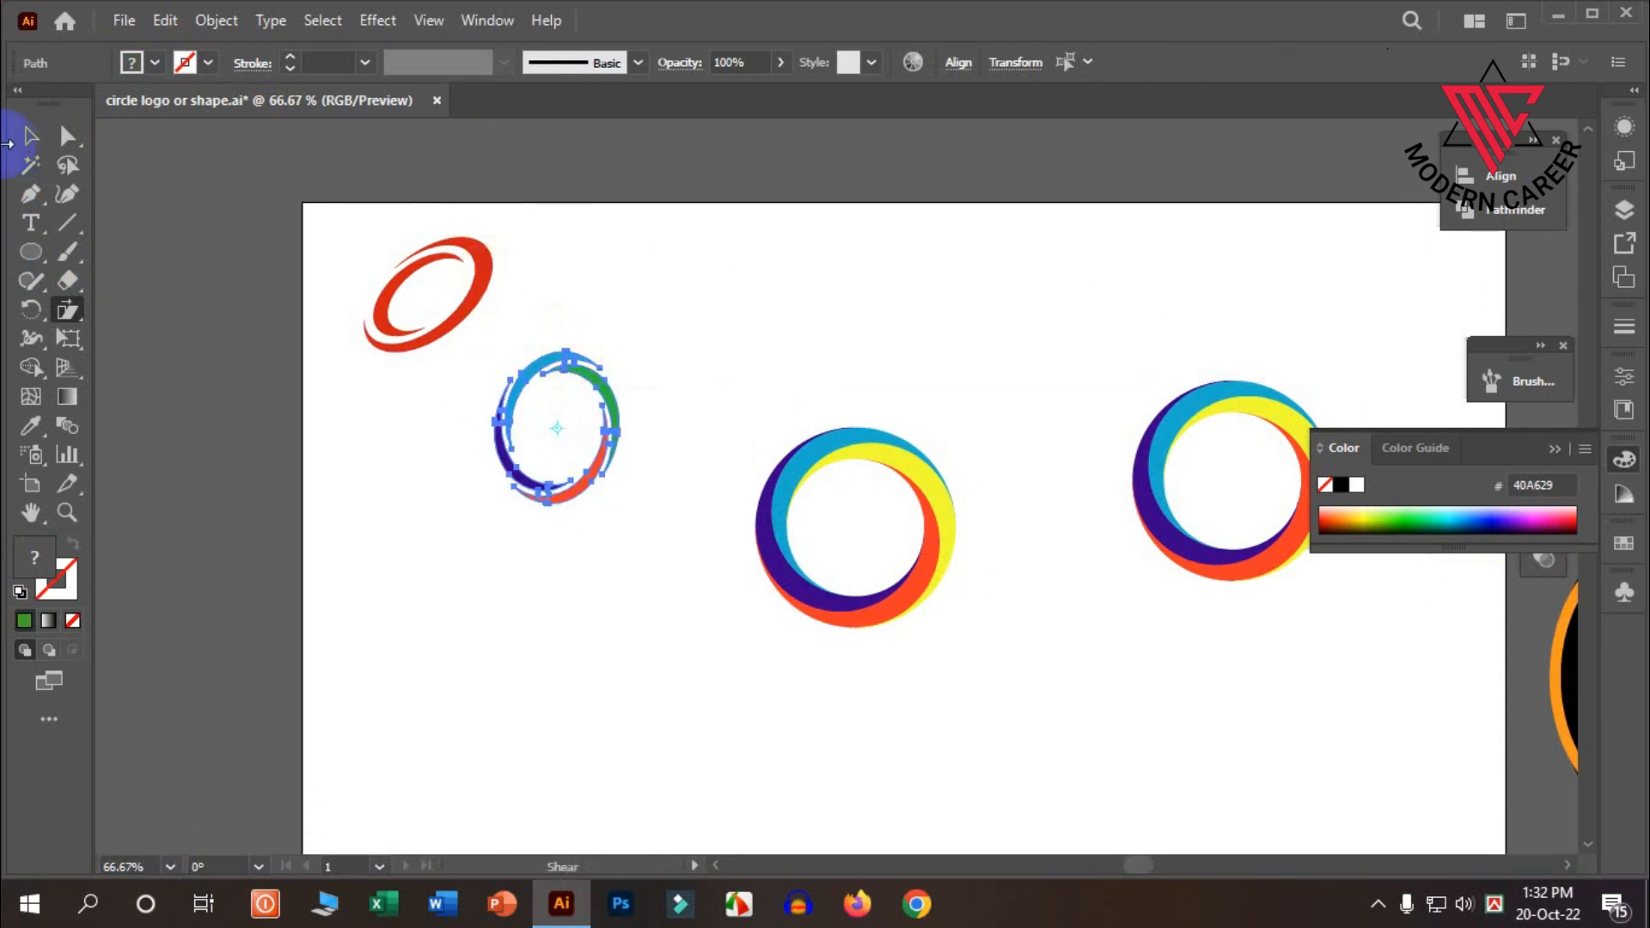
pyautogui.click(31, 135)
pyautogui.click(578, 455)
pyautogui.moveTo(641, 584); pyautogui.dragTo(519, 351)
pyautogui.rightClick(534, 379)
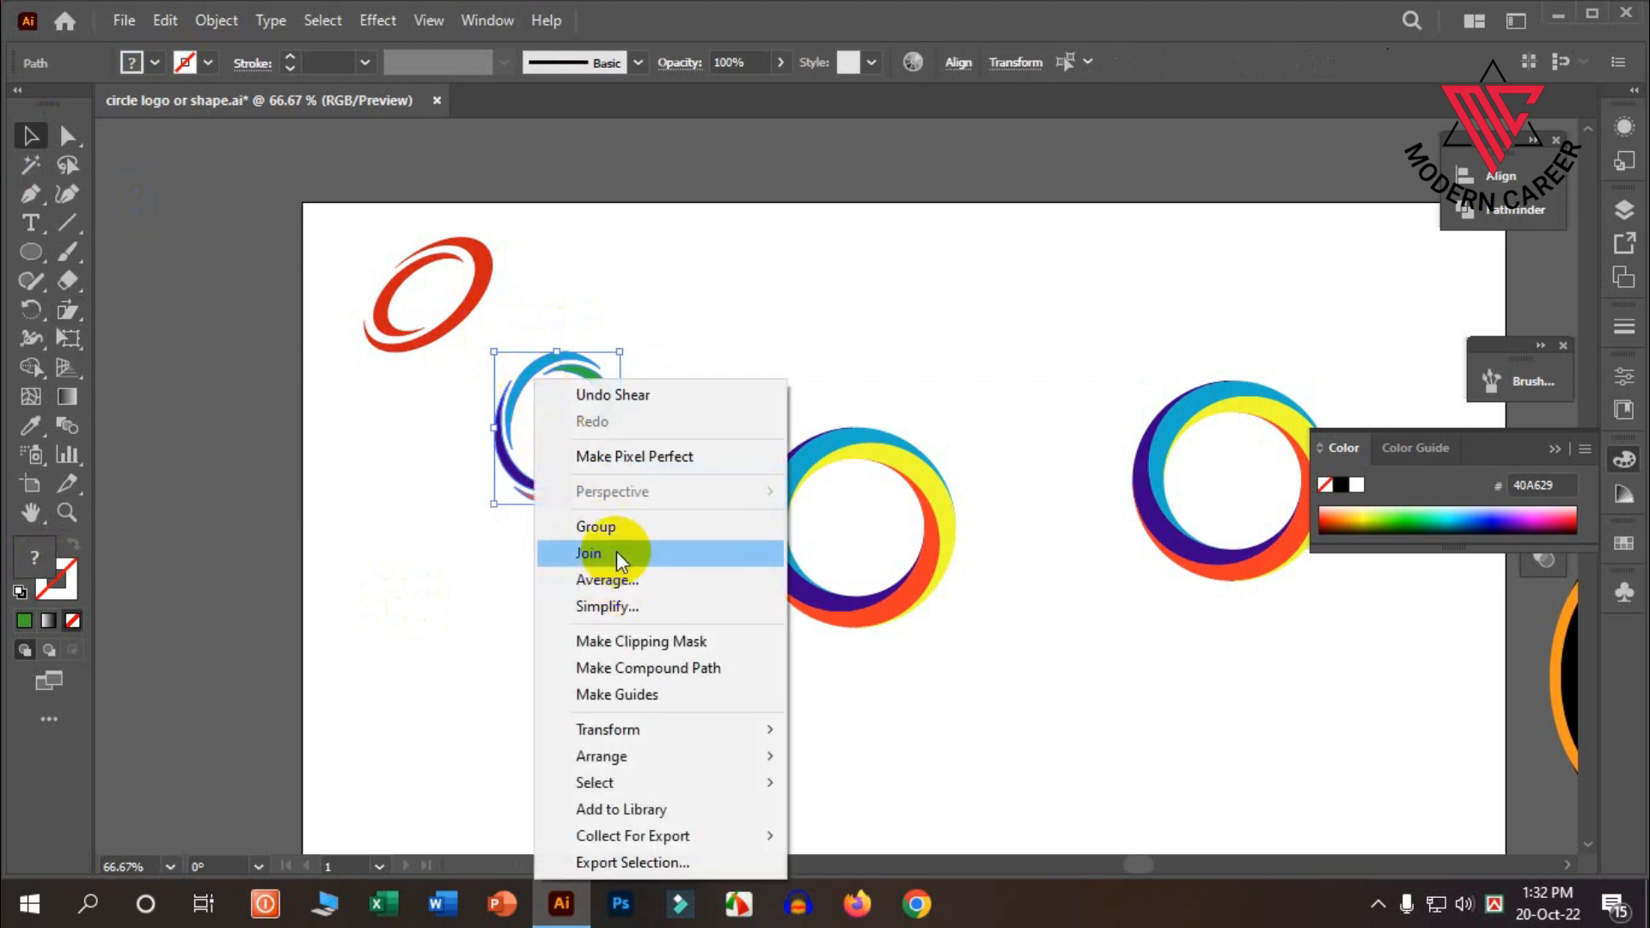
pyautogui.press('Escape')
pyautogui.click(595, 581)
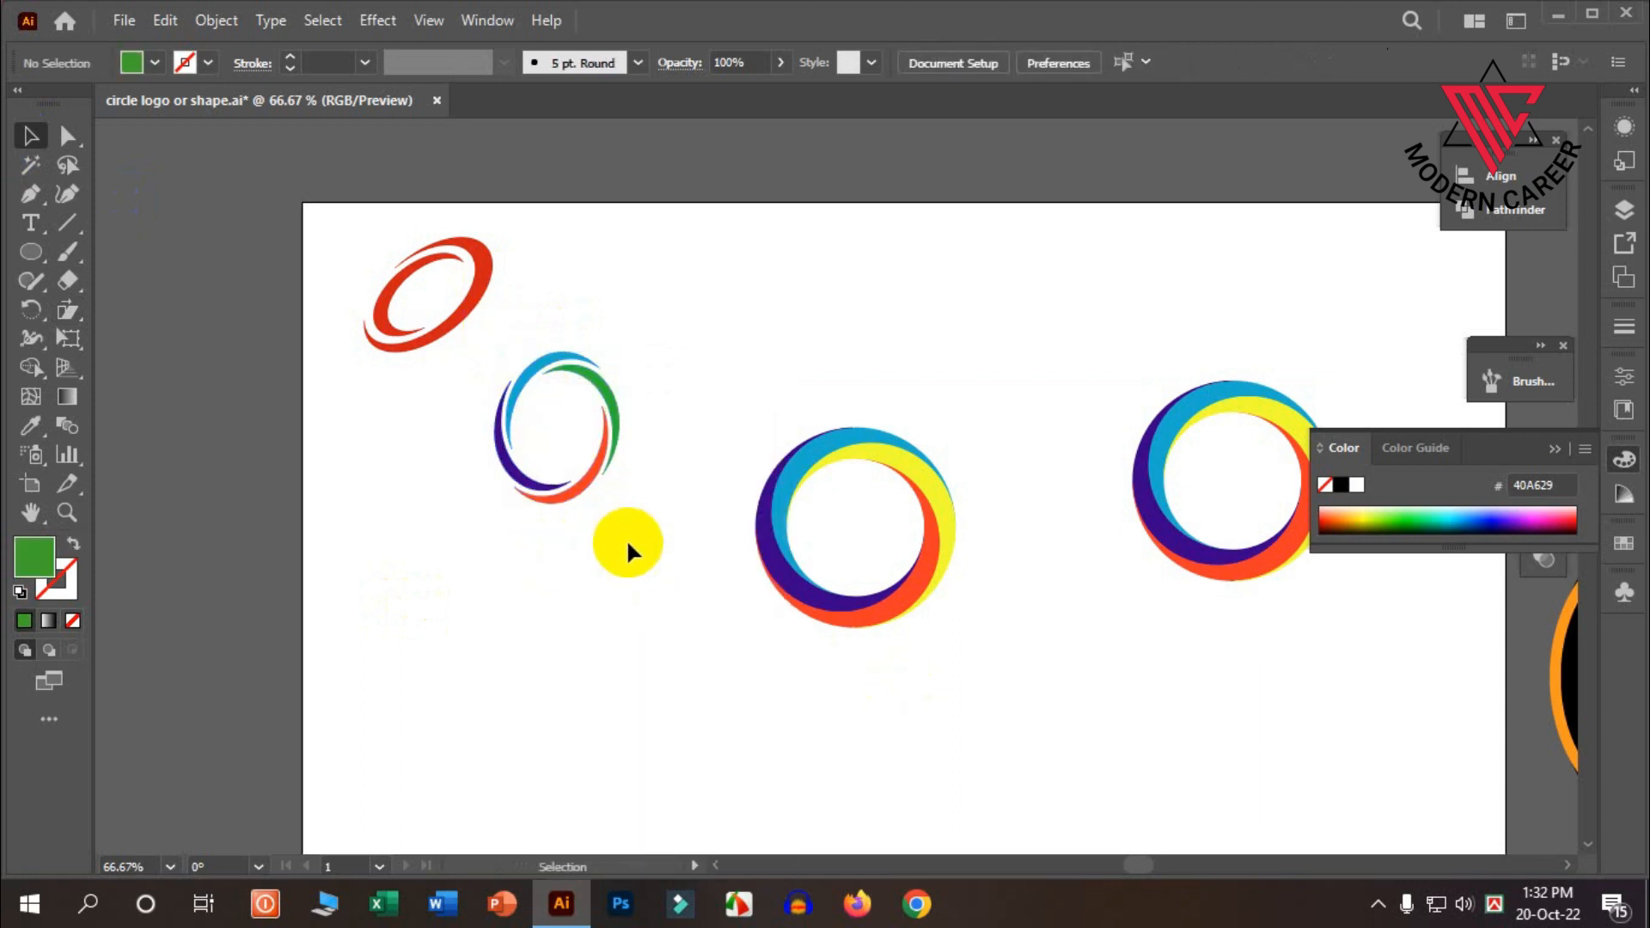